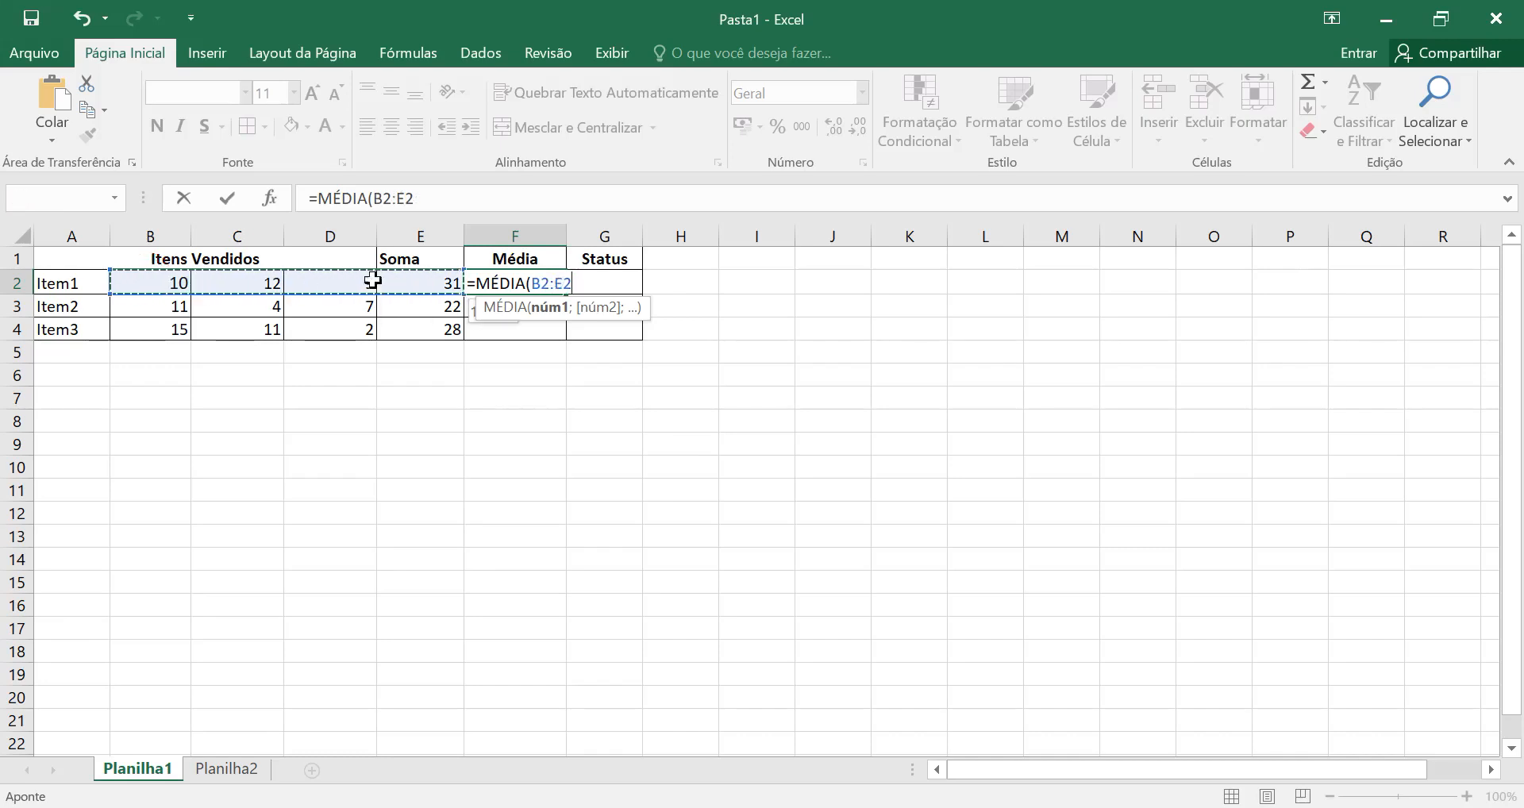
Enter the formula =MÉDIA(B2:D2) in F2, copy it down to F4, and widen column F to fit the averages
key(Return)
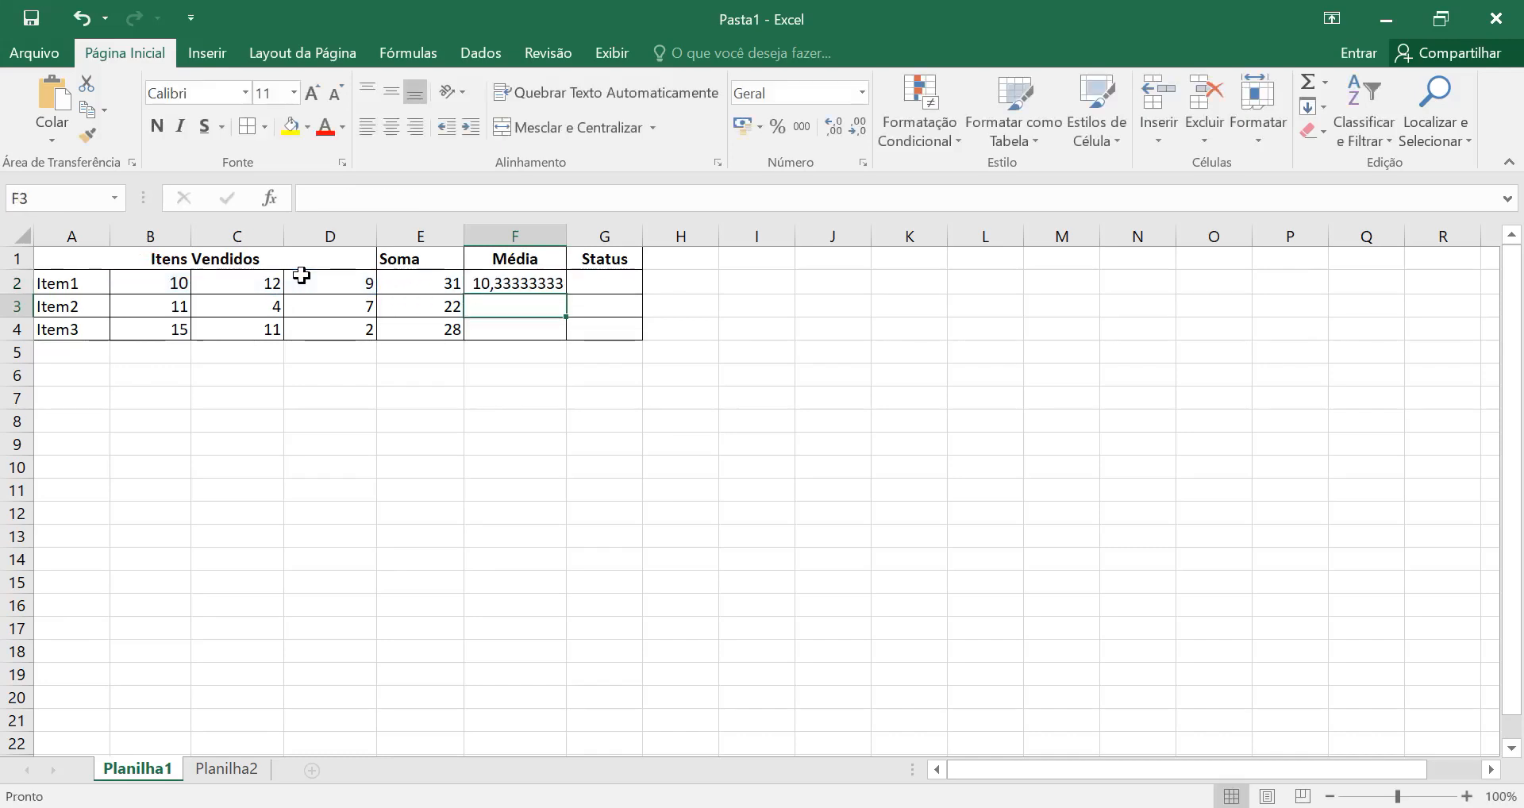
click(555, 285)
drag(565, 293, 548, 332)
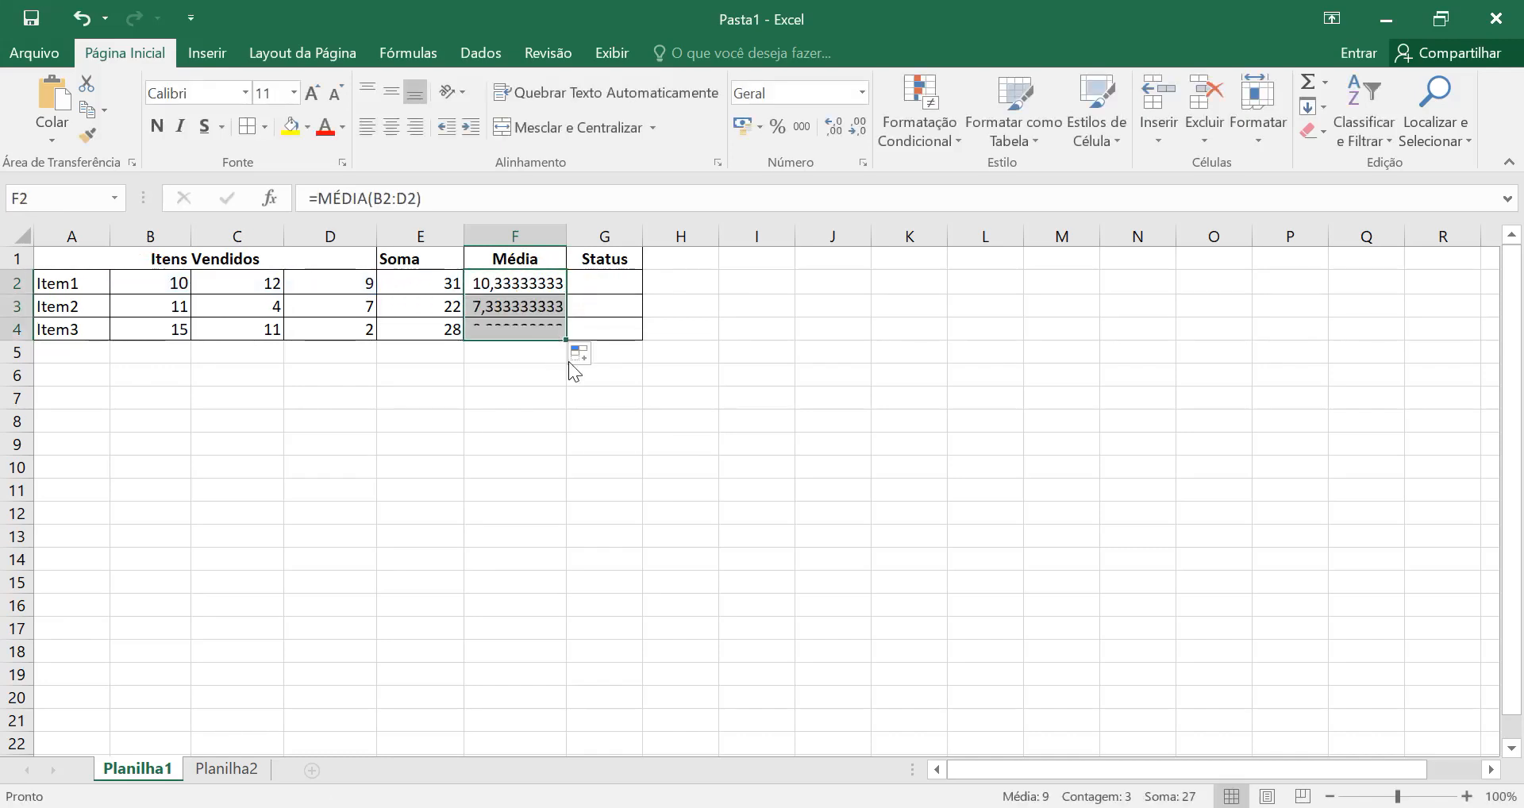
click(560, 425)
drag(566, 233, 590, 235)
Write the first criterion beside the table: "acima 8" in K2 and "Acima da Média" in L2
click(951, 287)
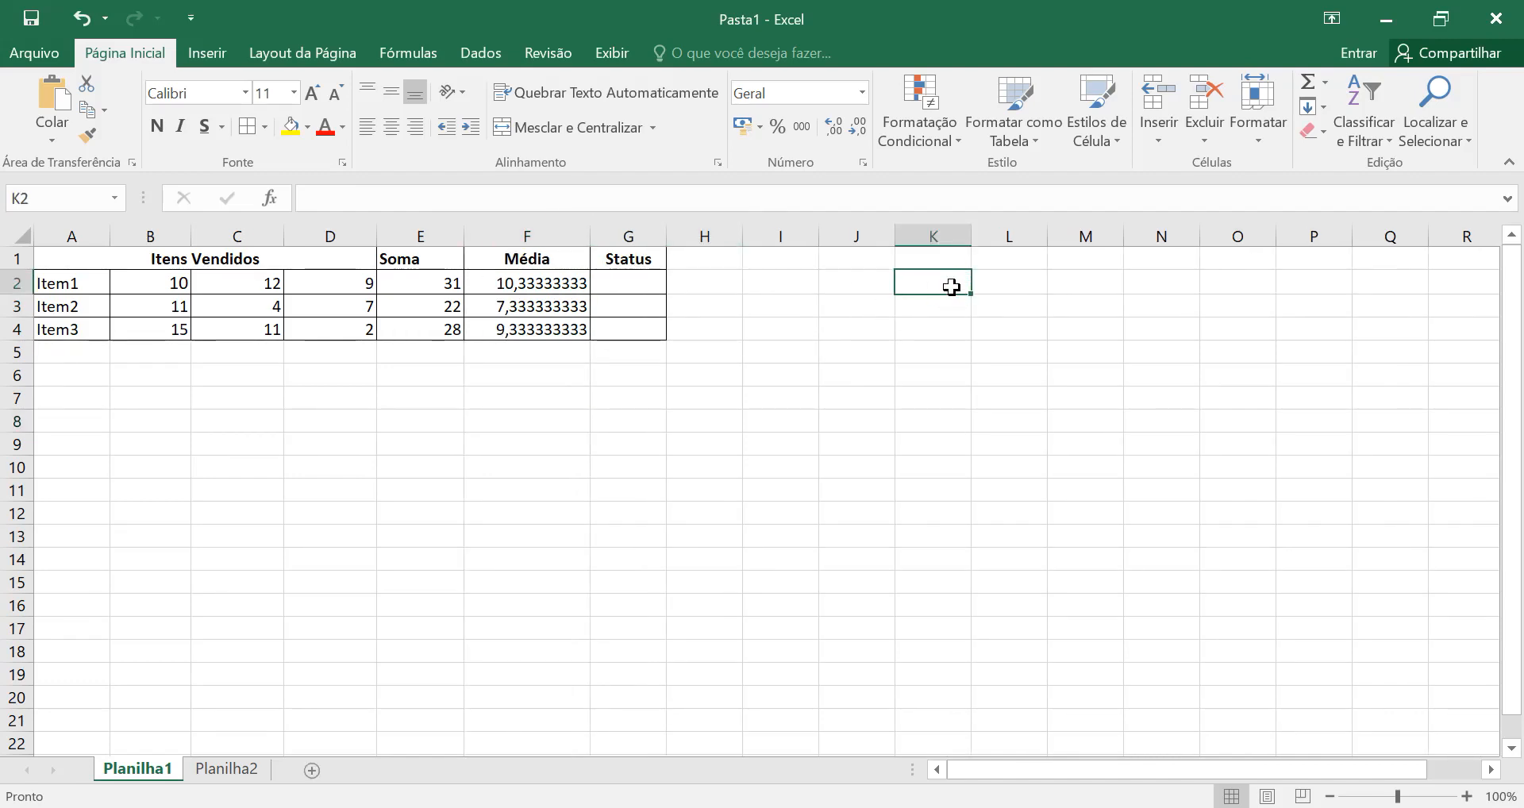
text(acima 8)
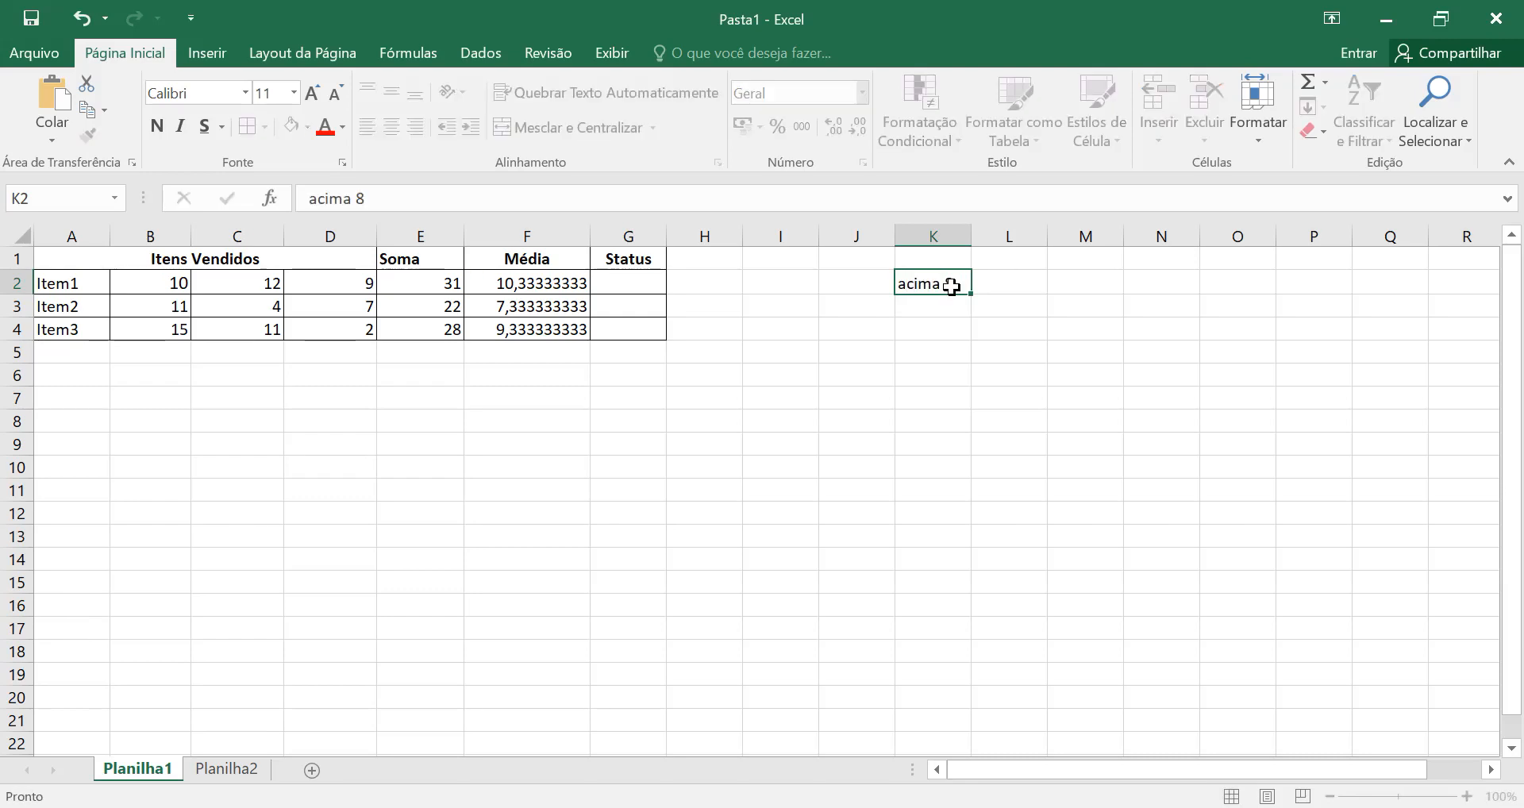
key(Return)
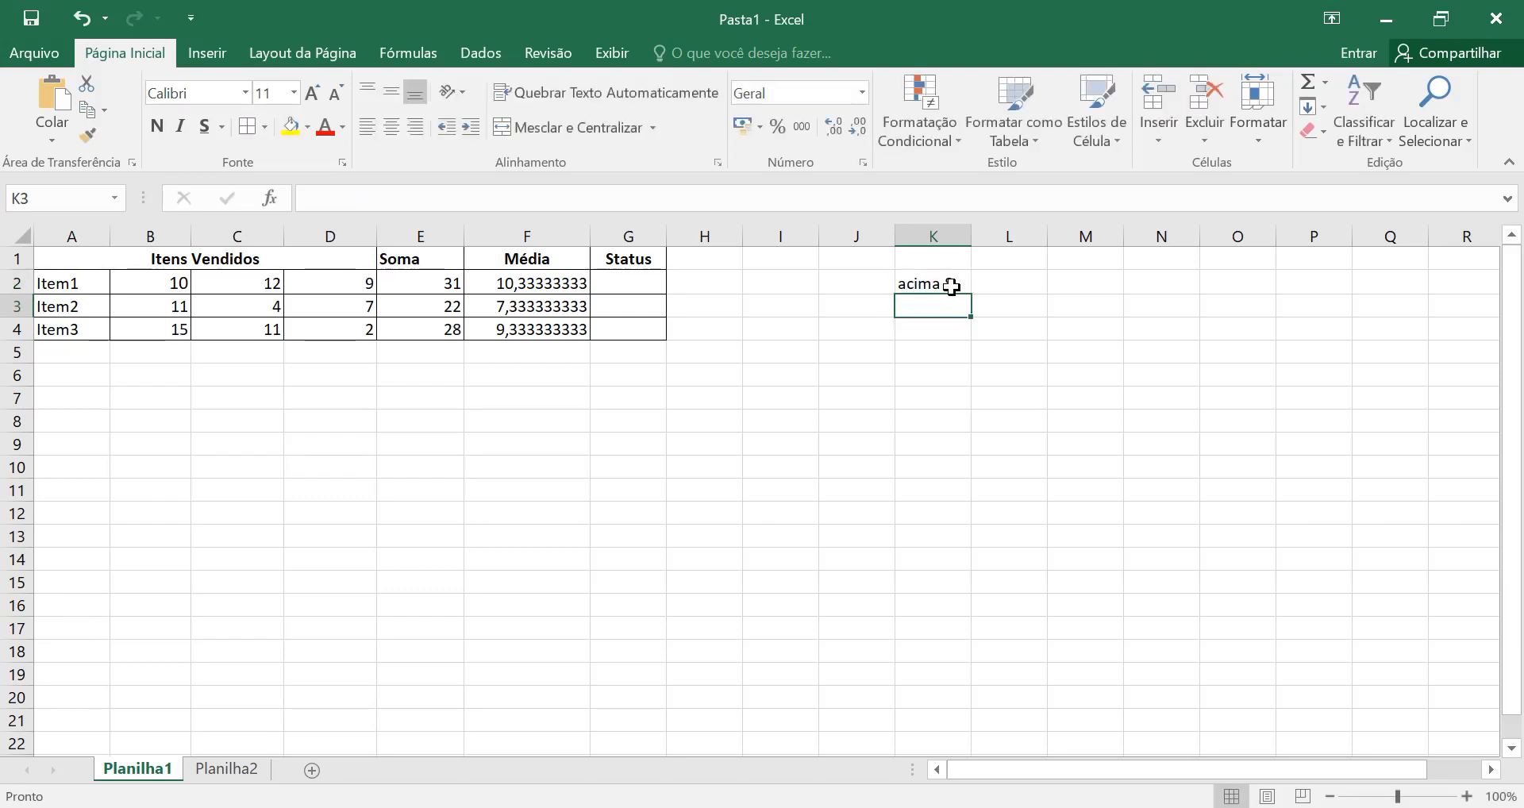
click(1000, 286)
text(Aci)
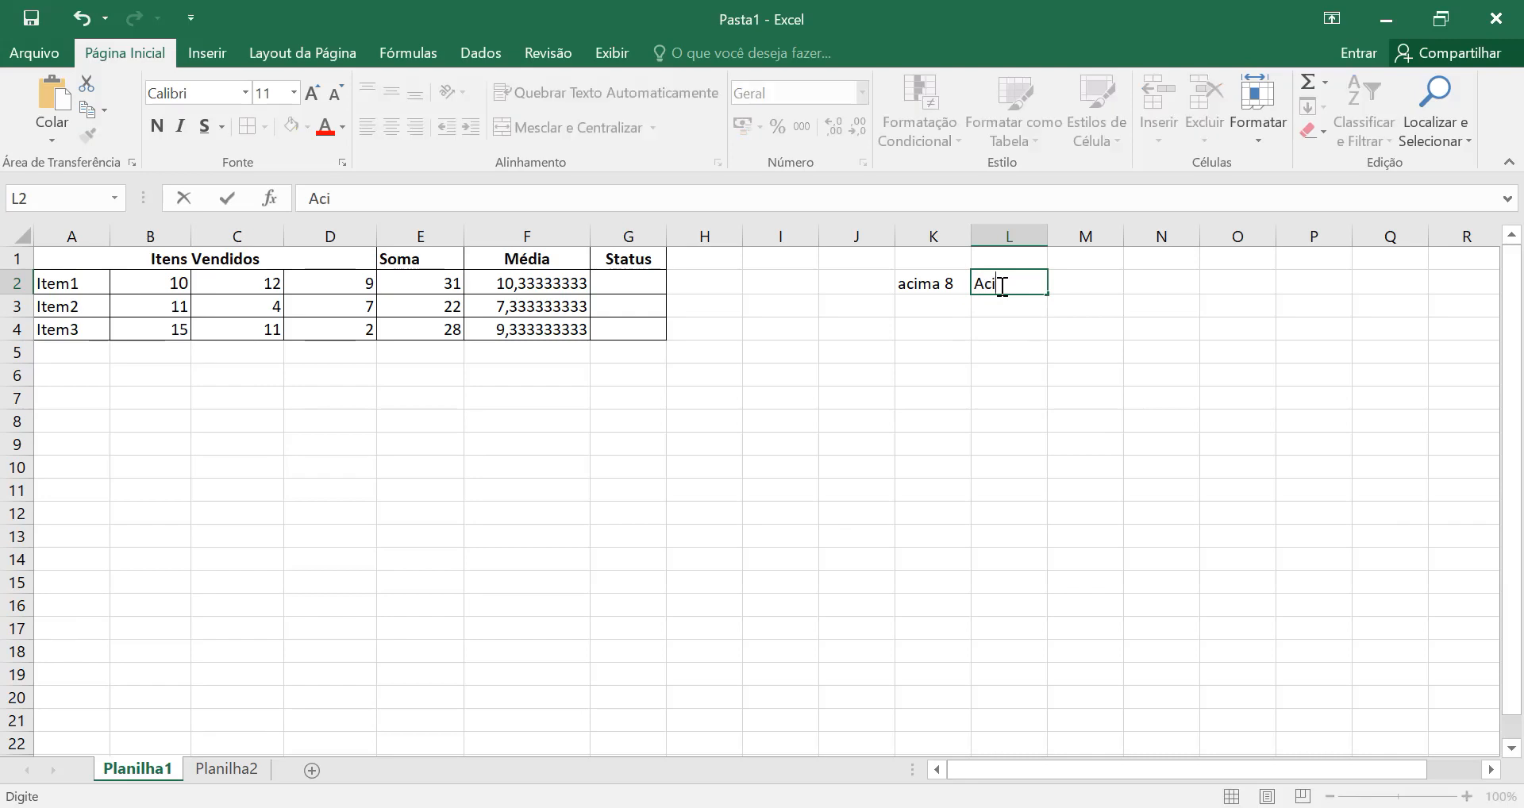
text(ma da M´´edia)
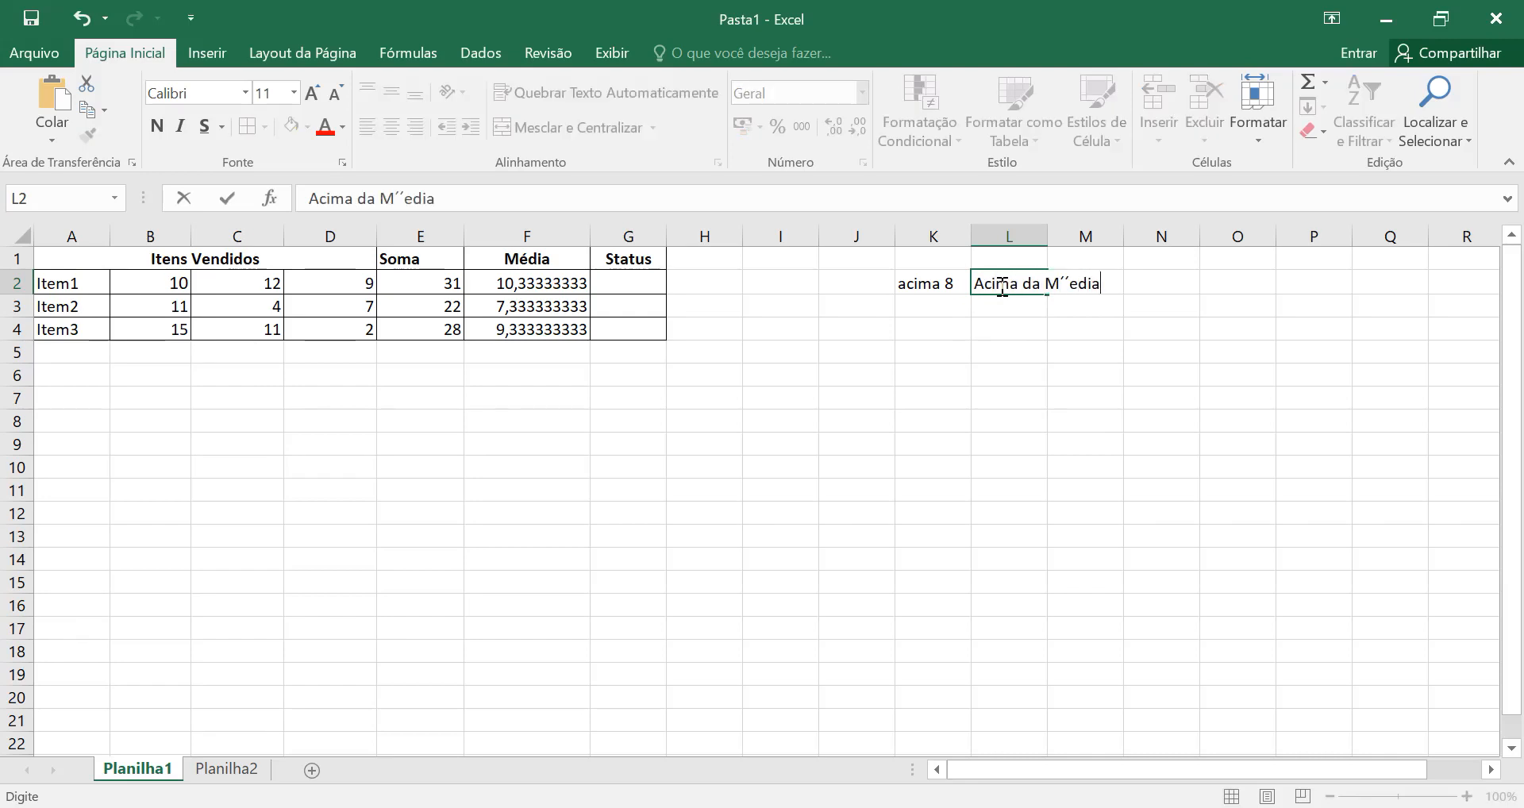
key(Return)
click(1002, 285)
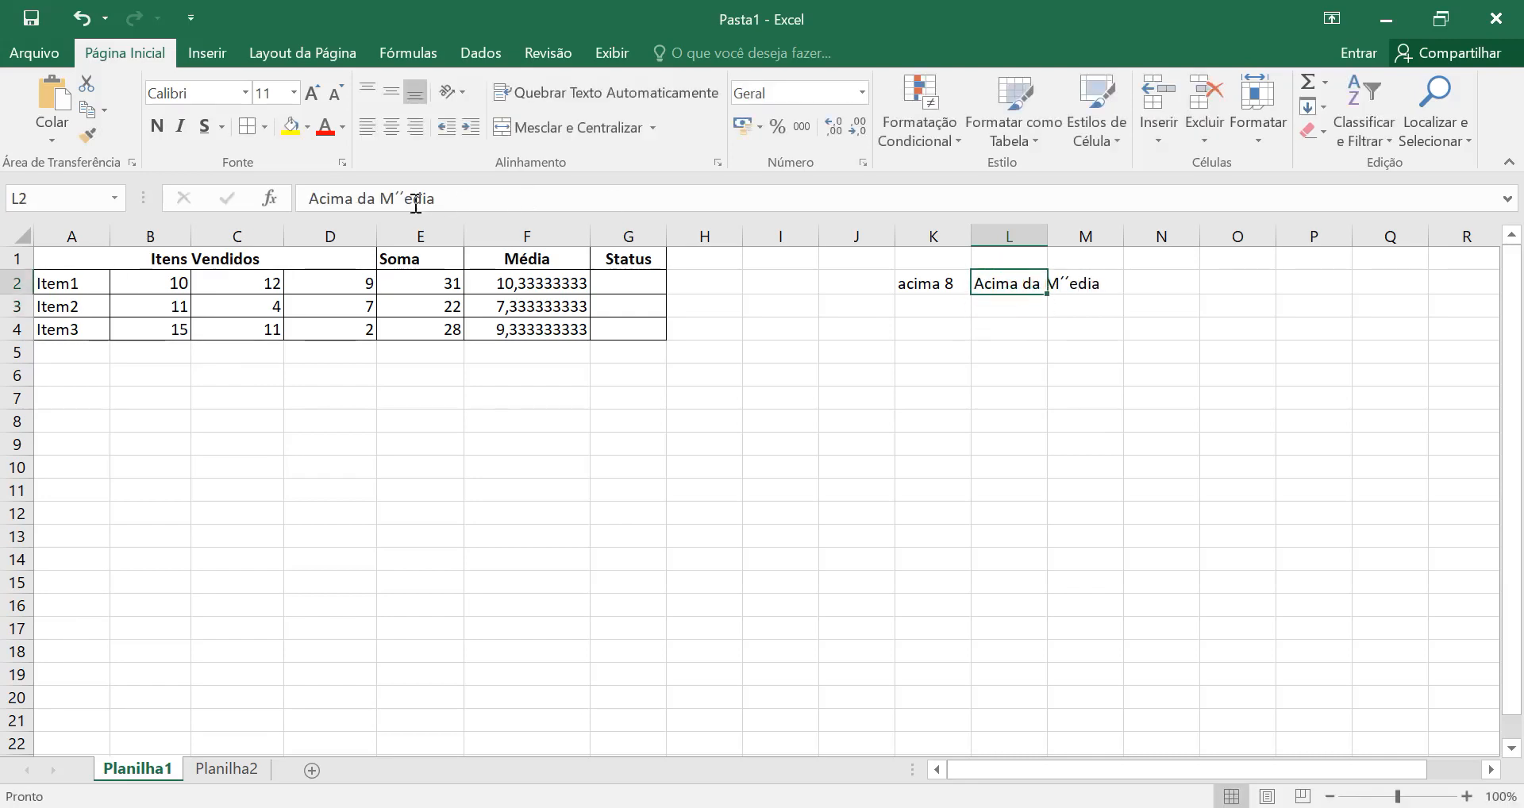
drag(397, 199, 771, 203)
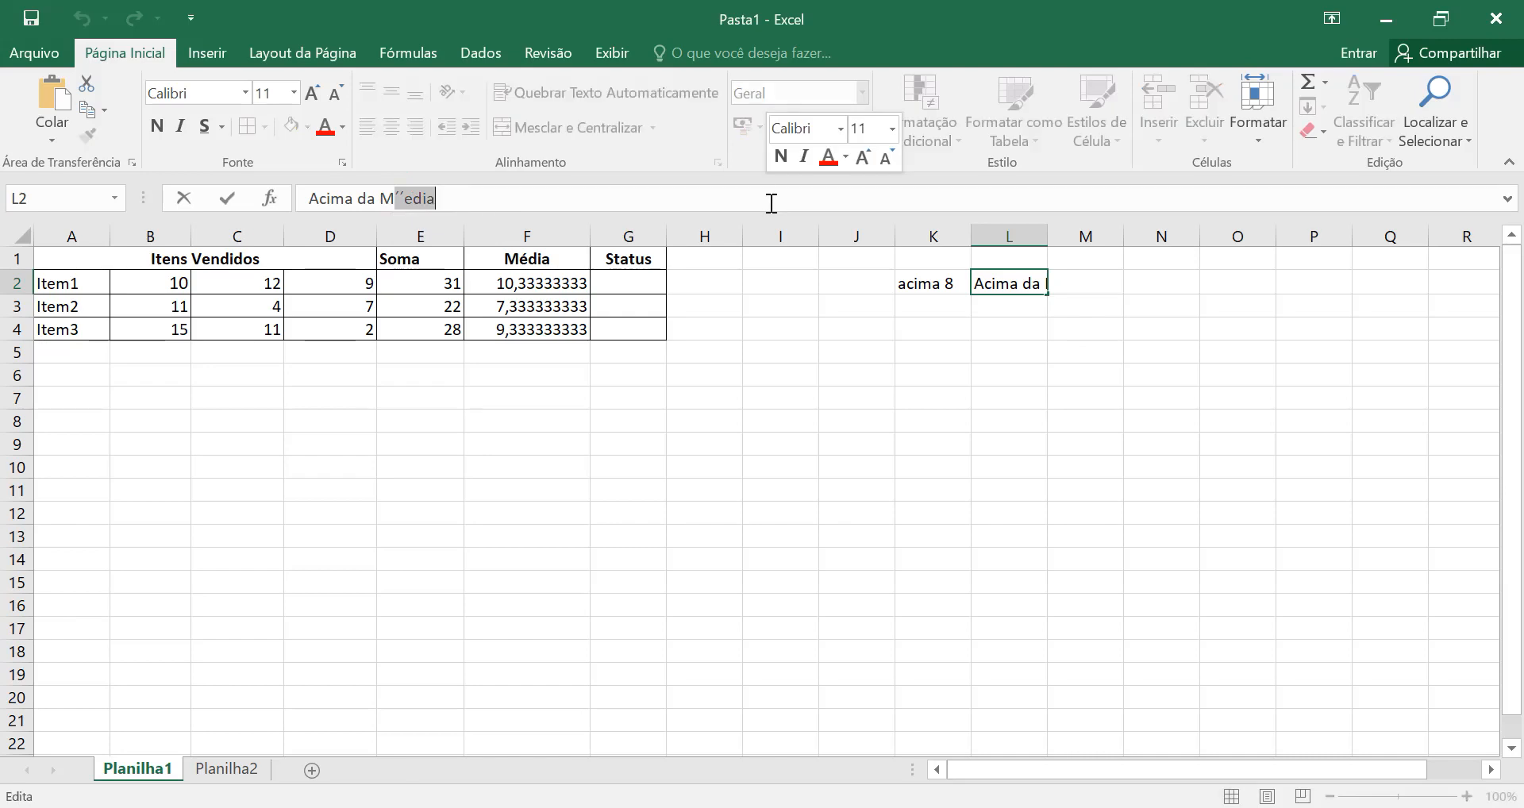
text(é)
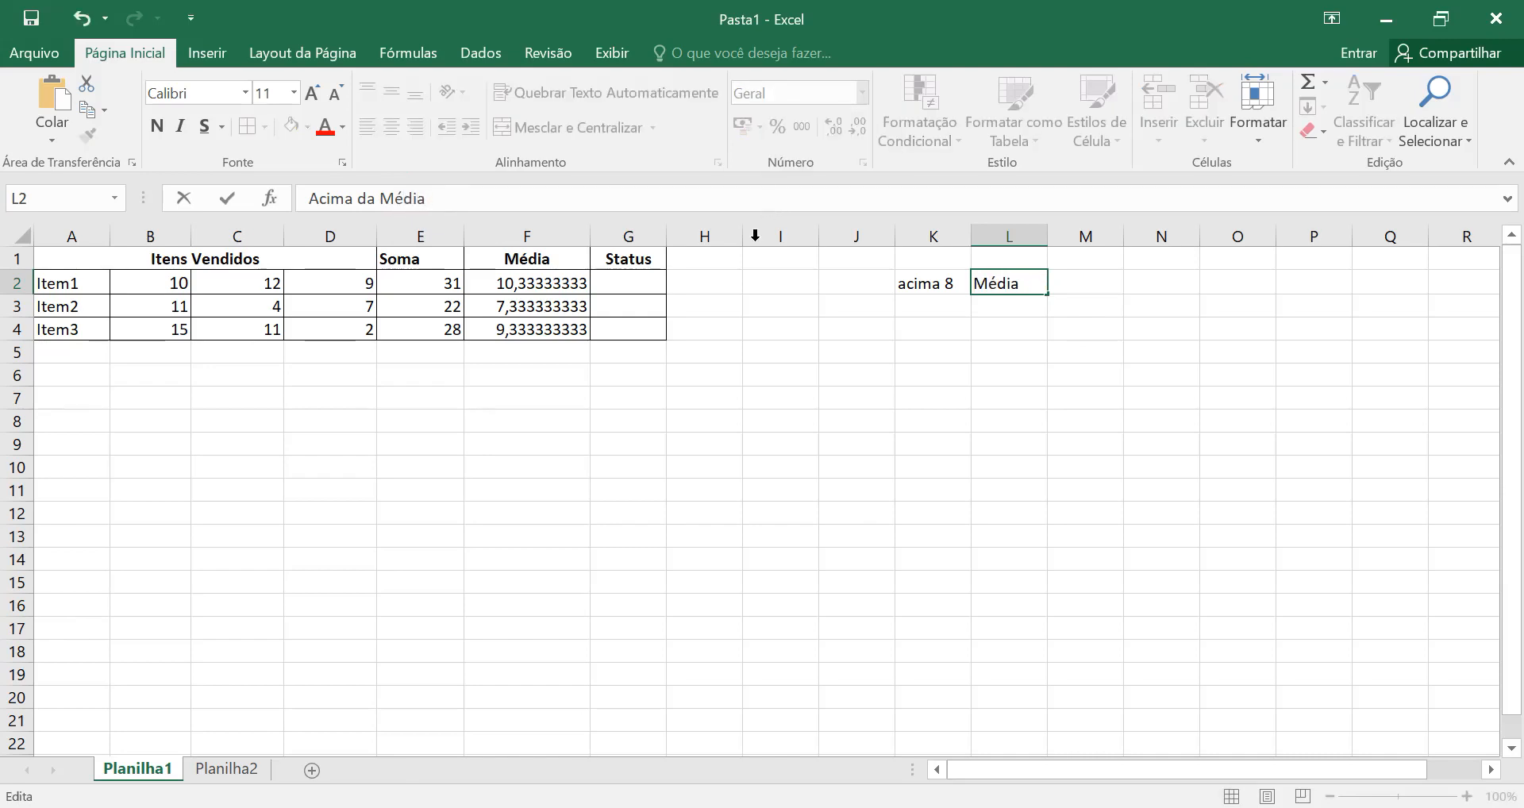
Write the second criterion below the first: "Até 8" in K3 and "Abaixo da Média" in L3
click(920, 307)
text(Até 8)
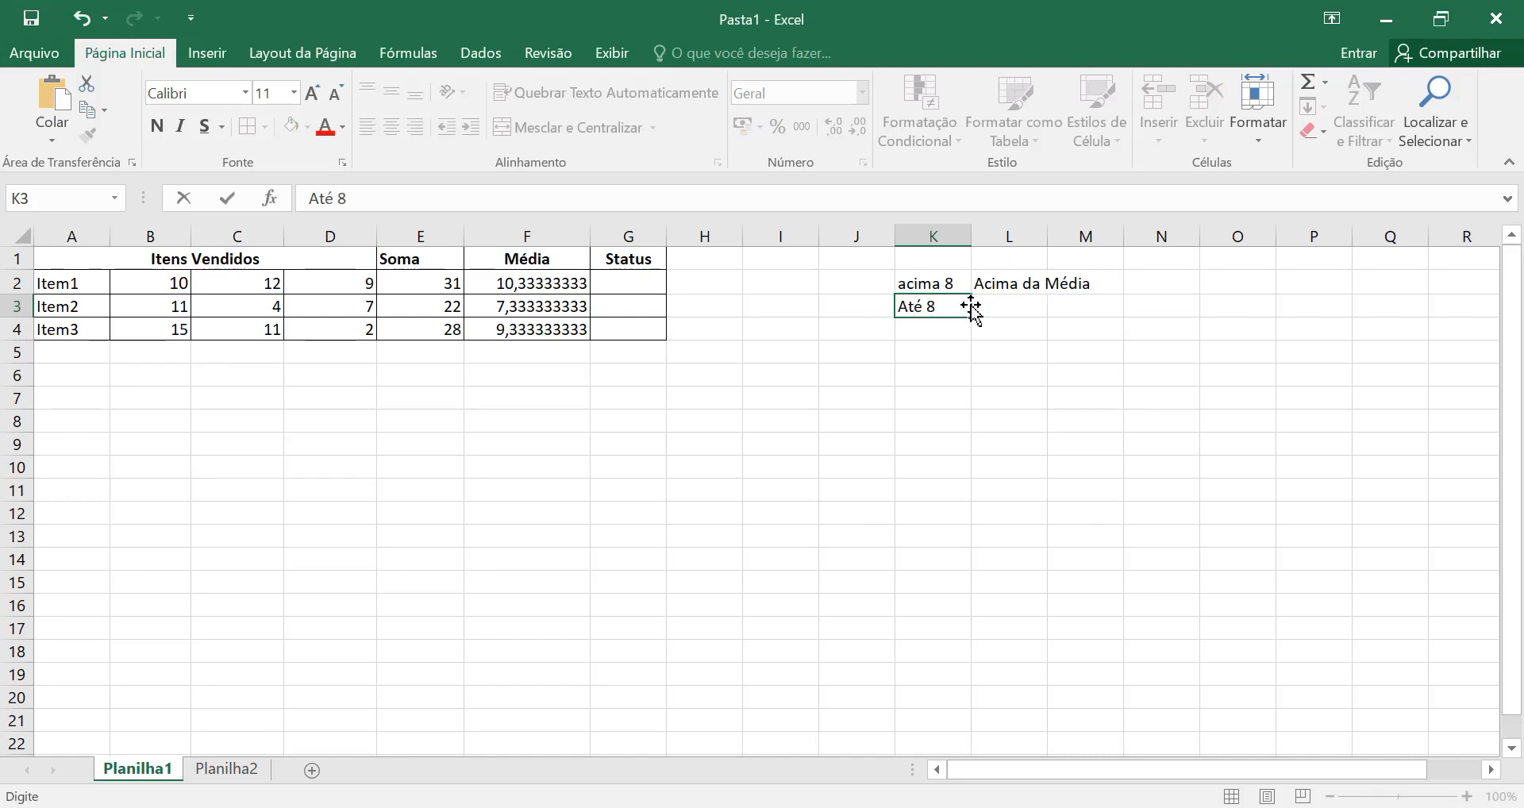
click(1024, 304)
text(Abaixo)
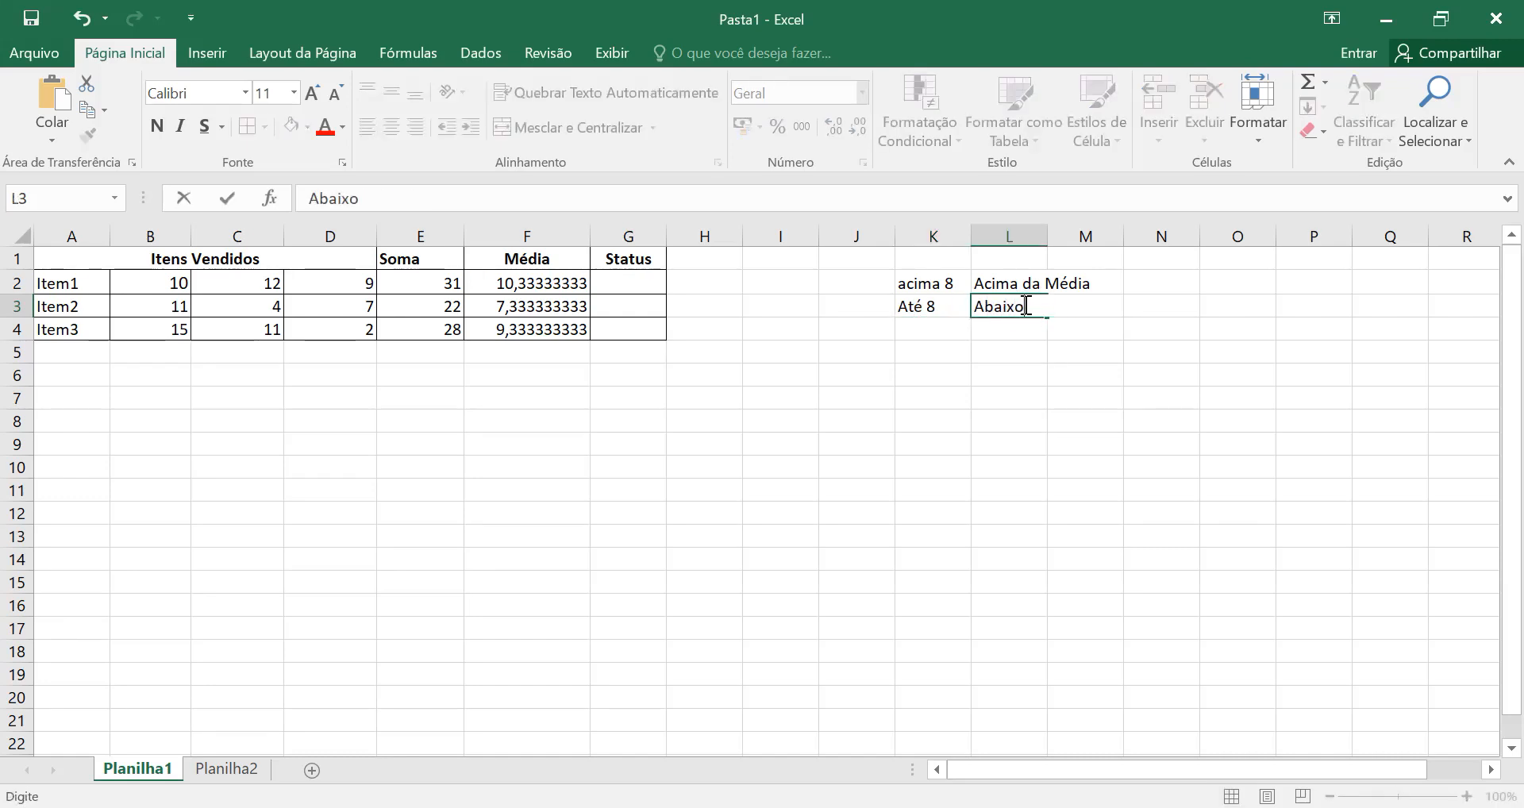
text( da Médi)
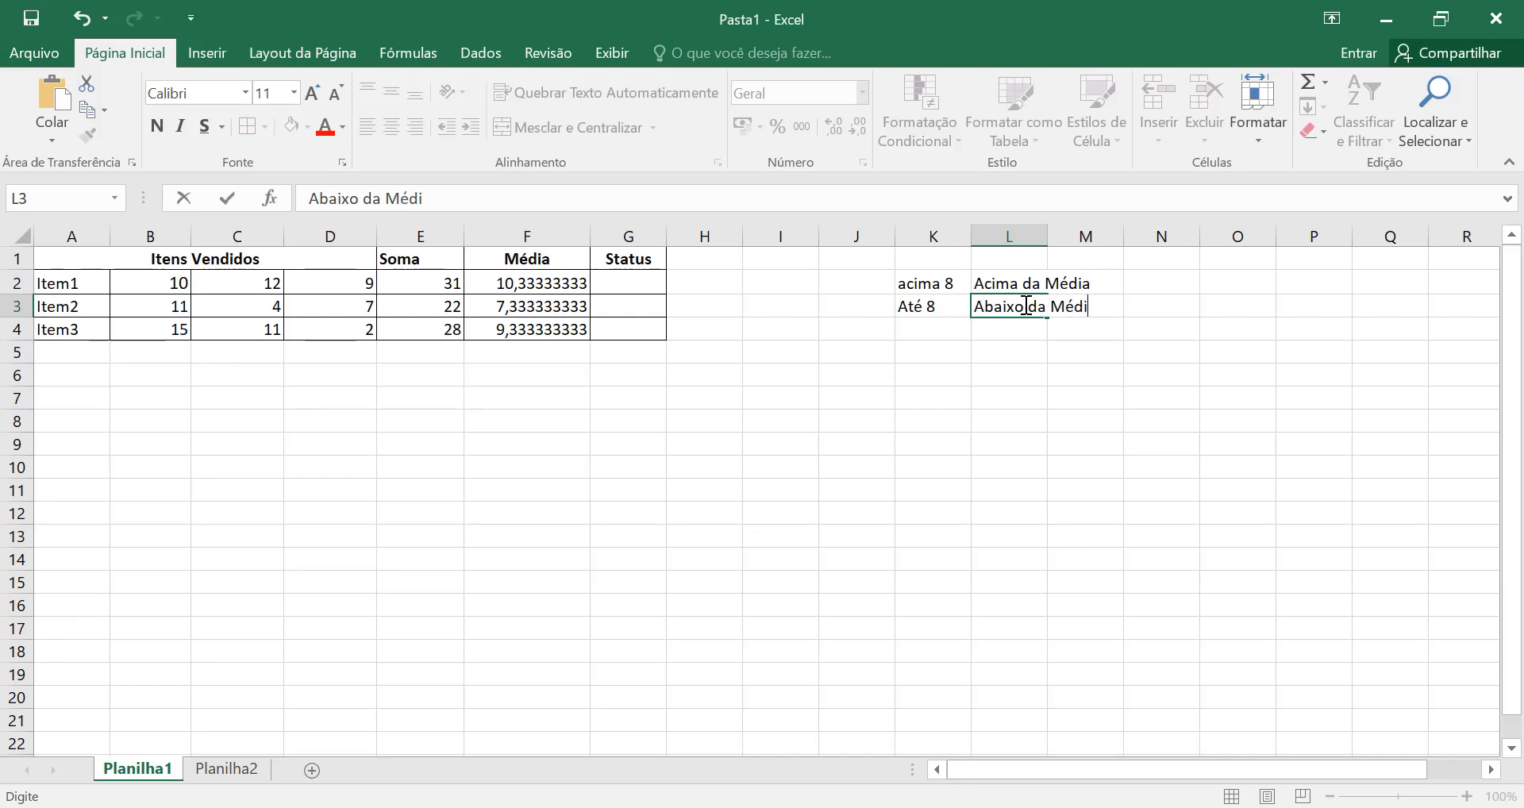
text(a)
key(Return)
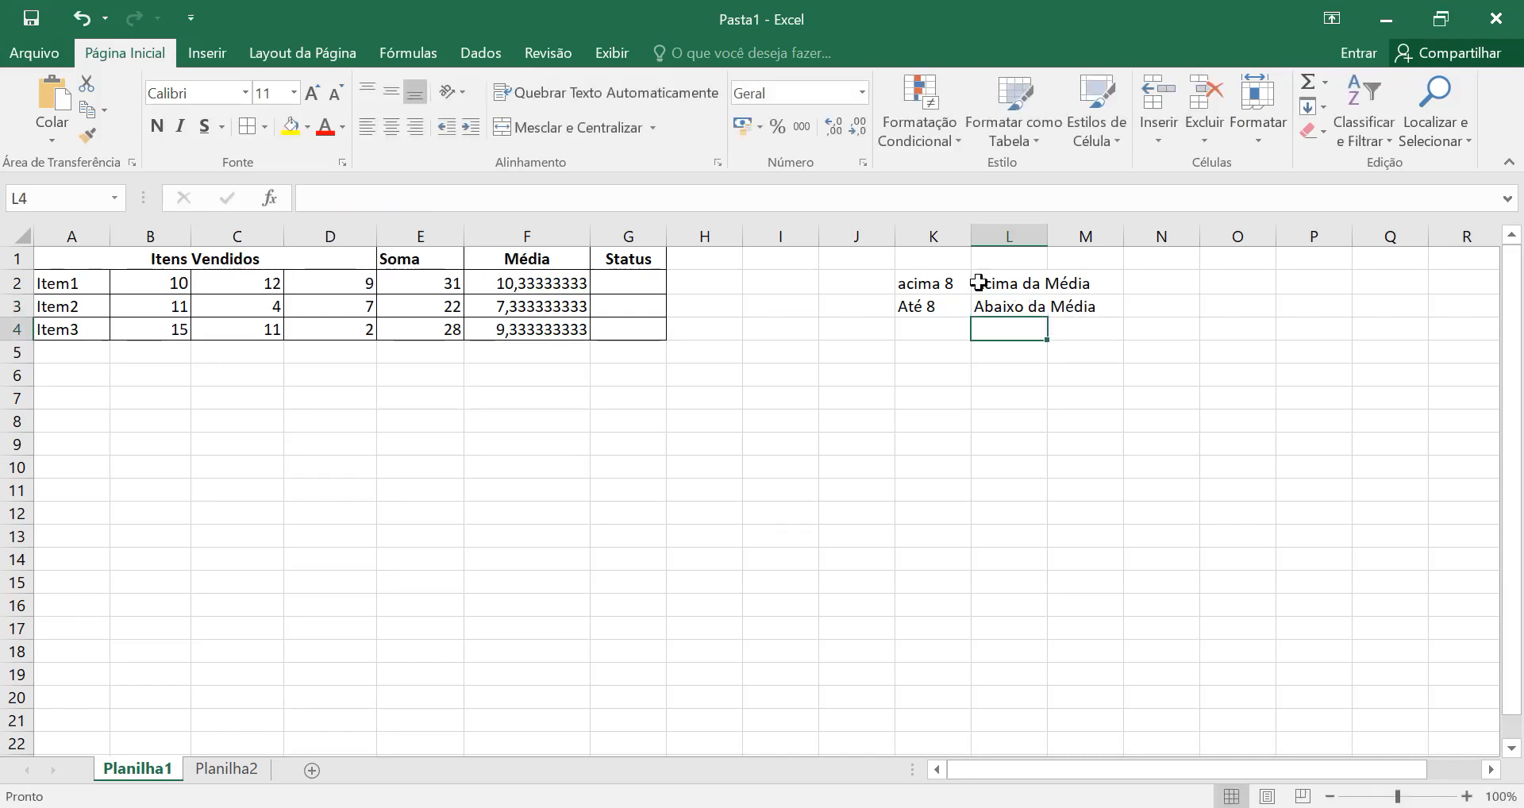
Fit column L to its text and widen the Status column G for the status labels
double_click(1047, 235)
drag(666, 236, 730, 236)
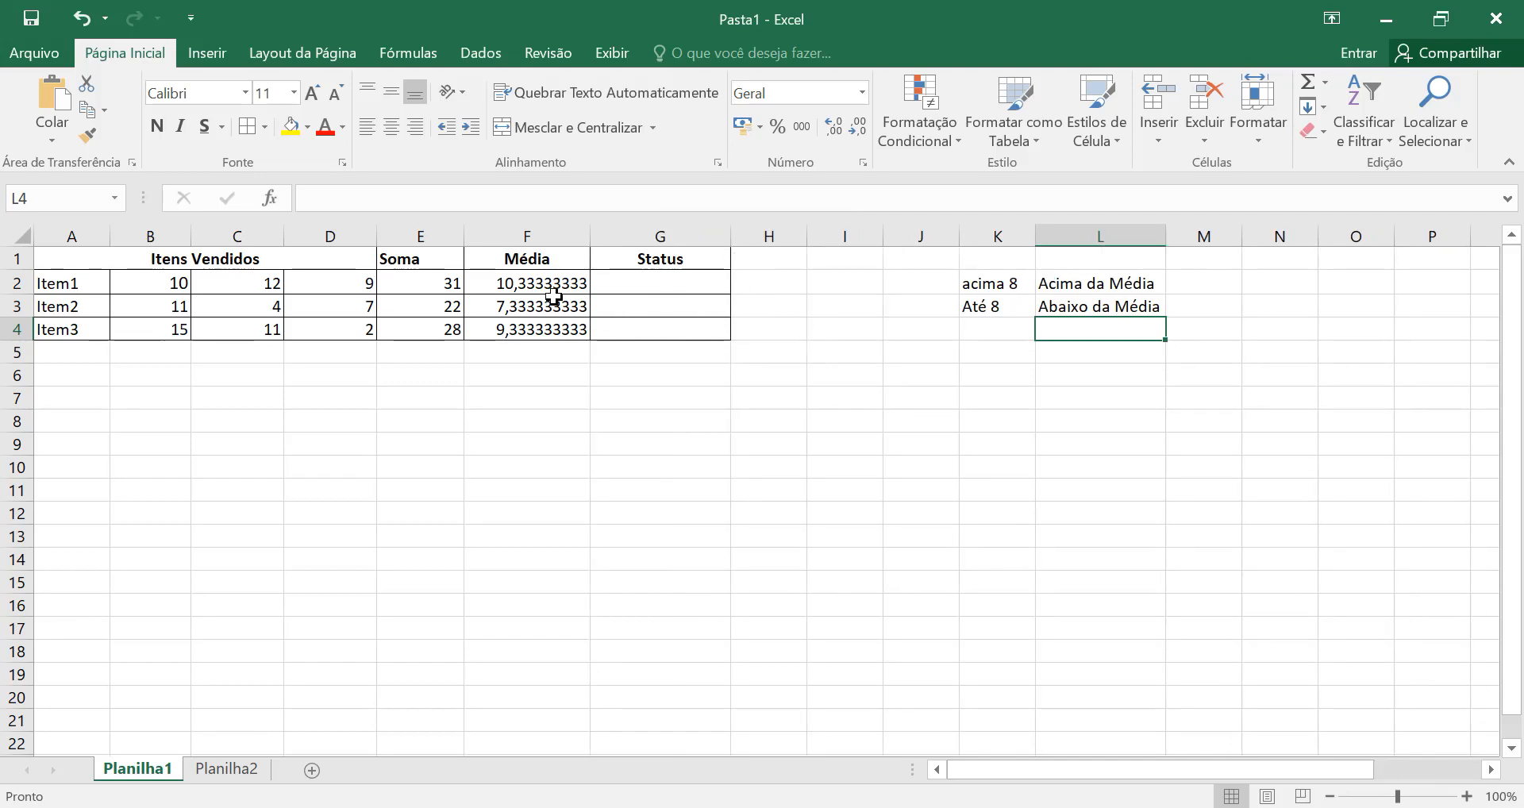
click(659, 288)
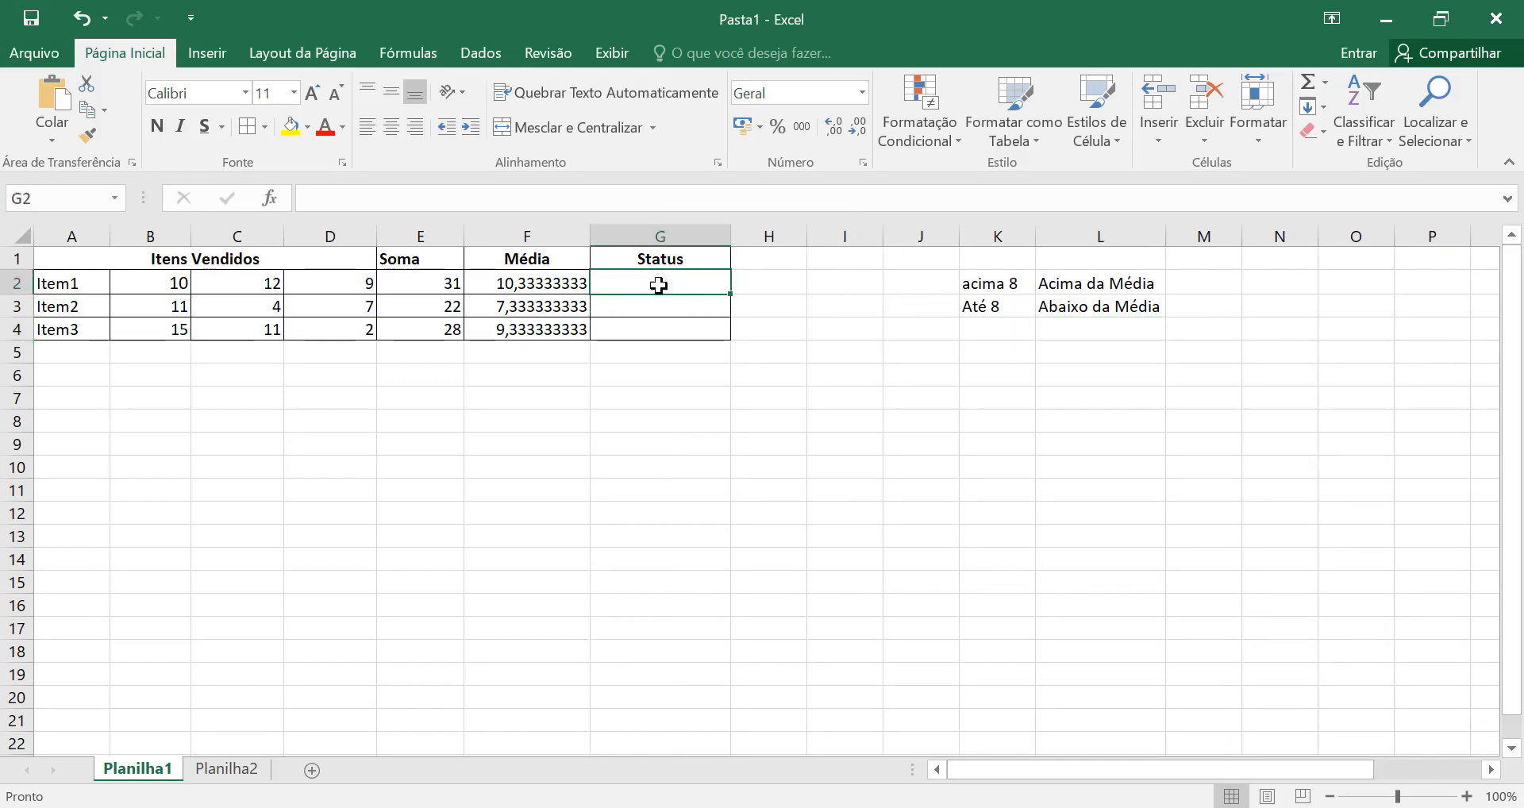
click(656, 311)
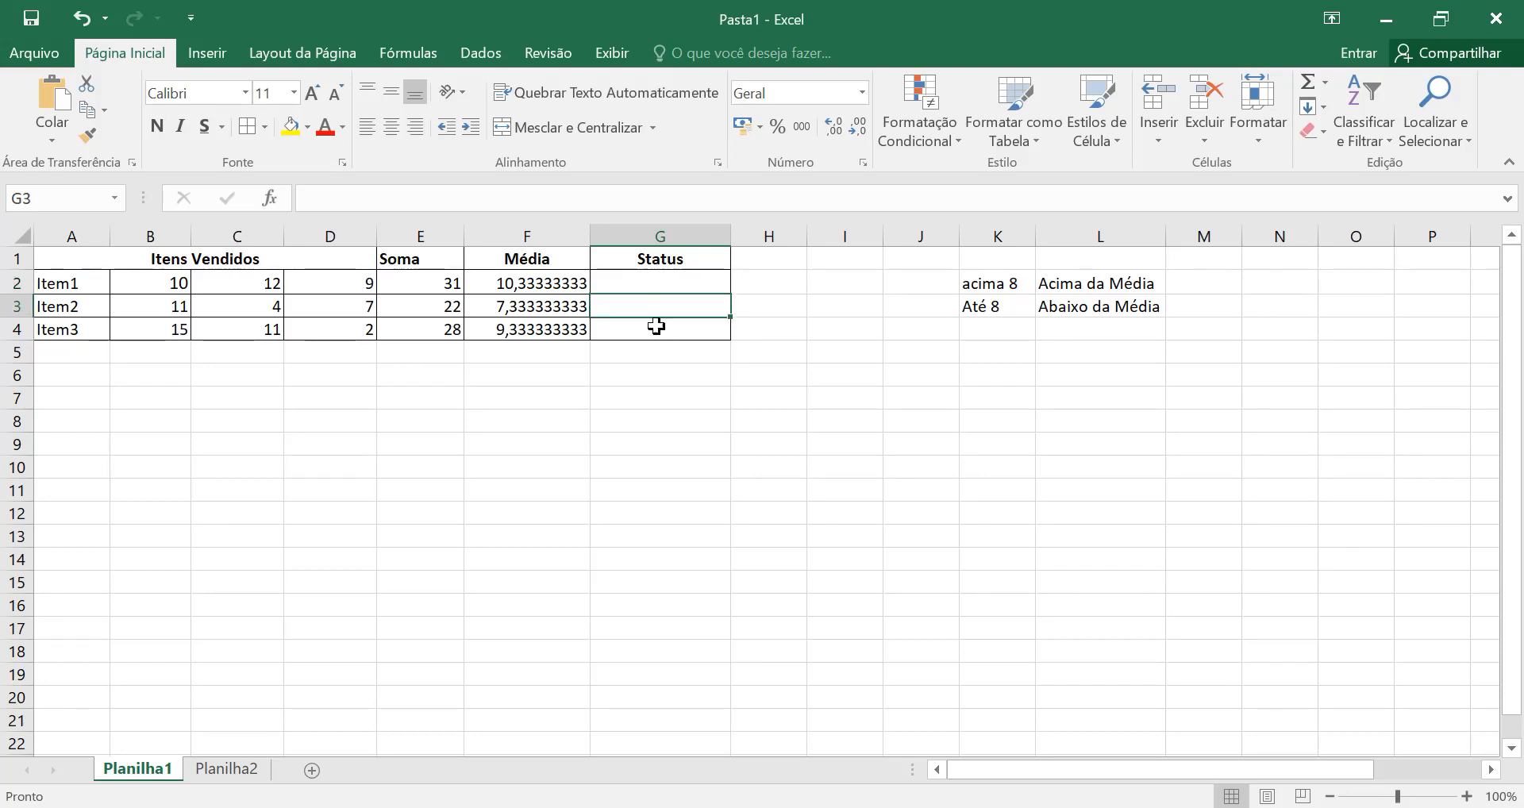
click(655, 332)
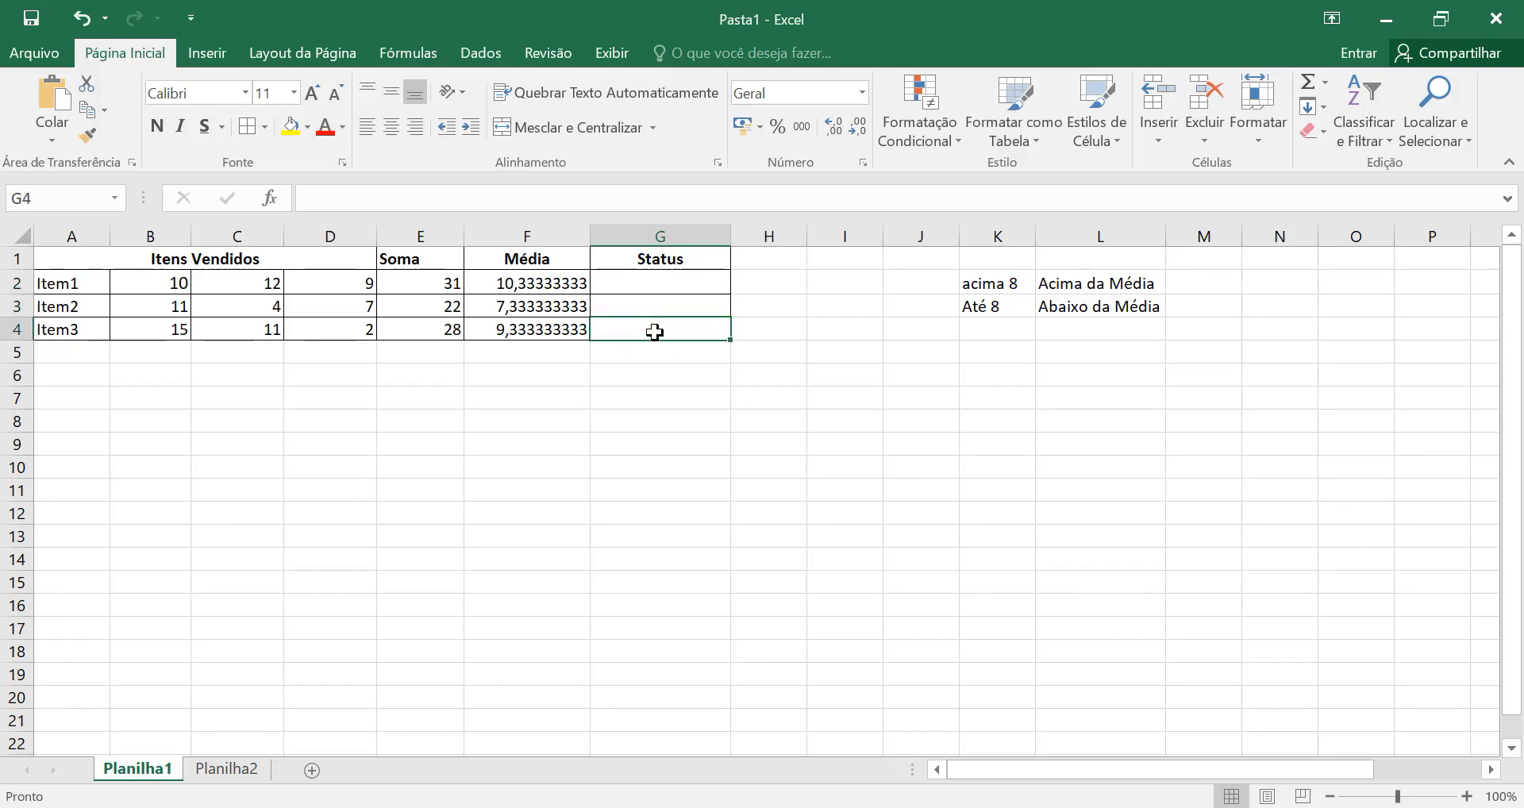
Start an SE formula in G2 with the logical test F2>8
click(652, 283)
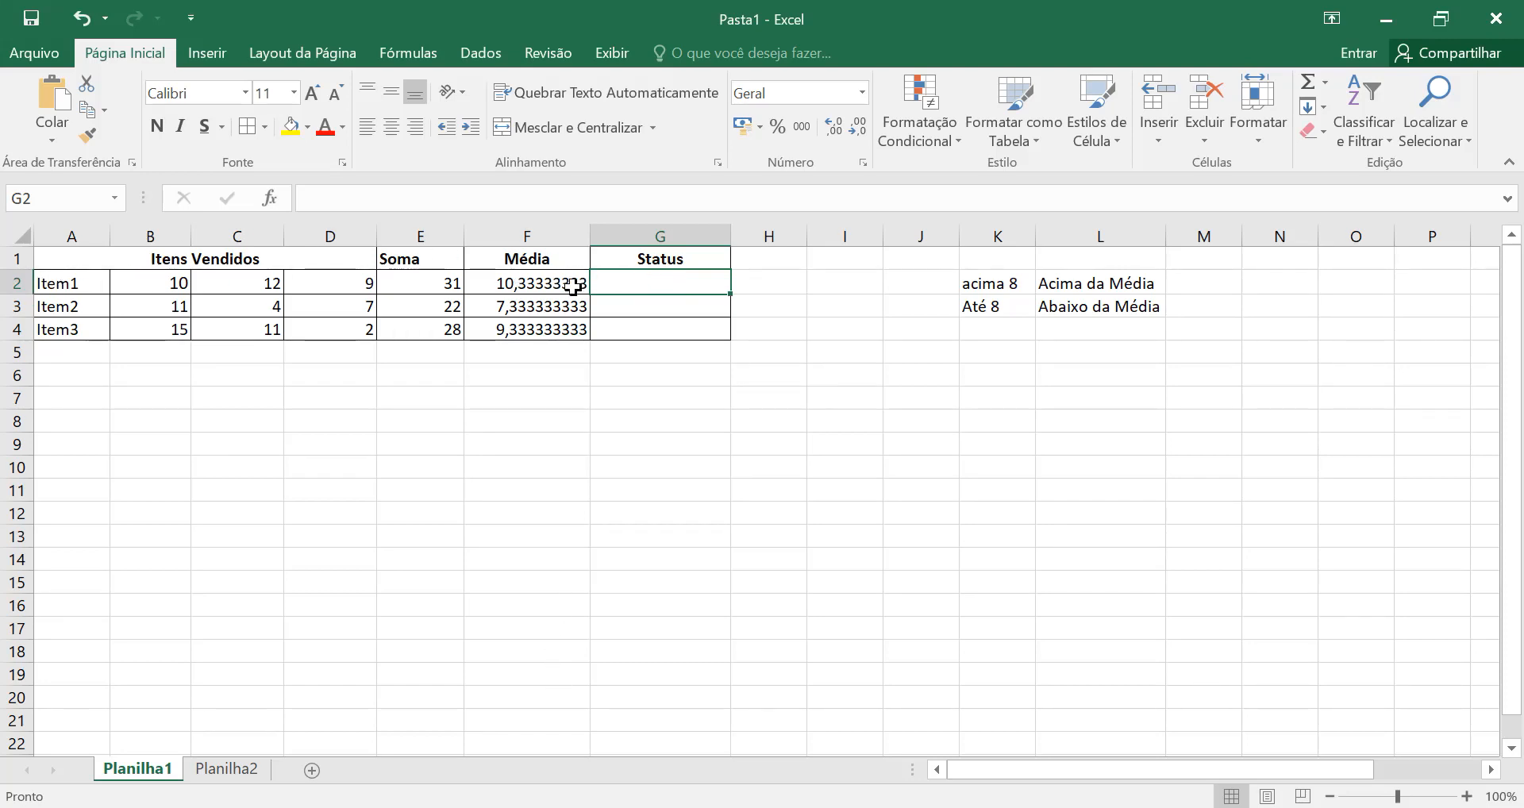
text(=se)
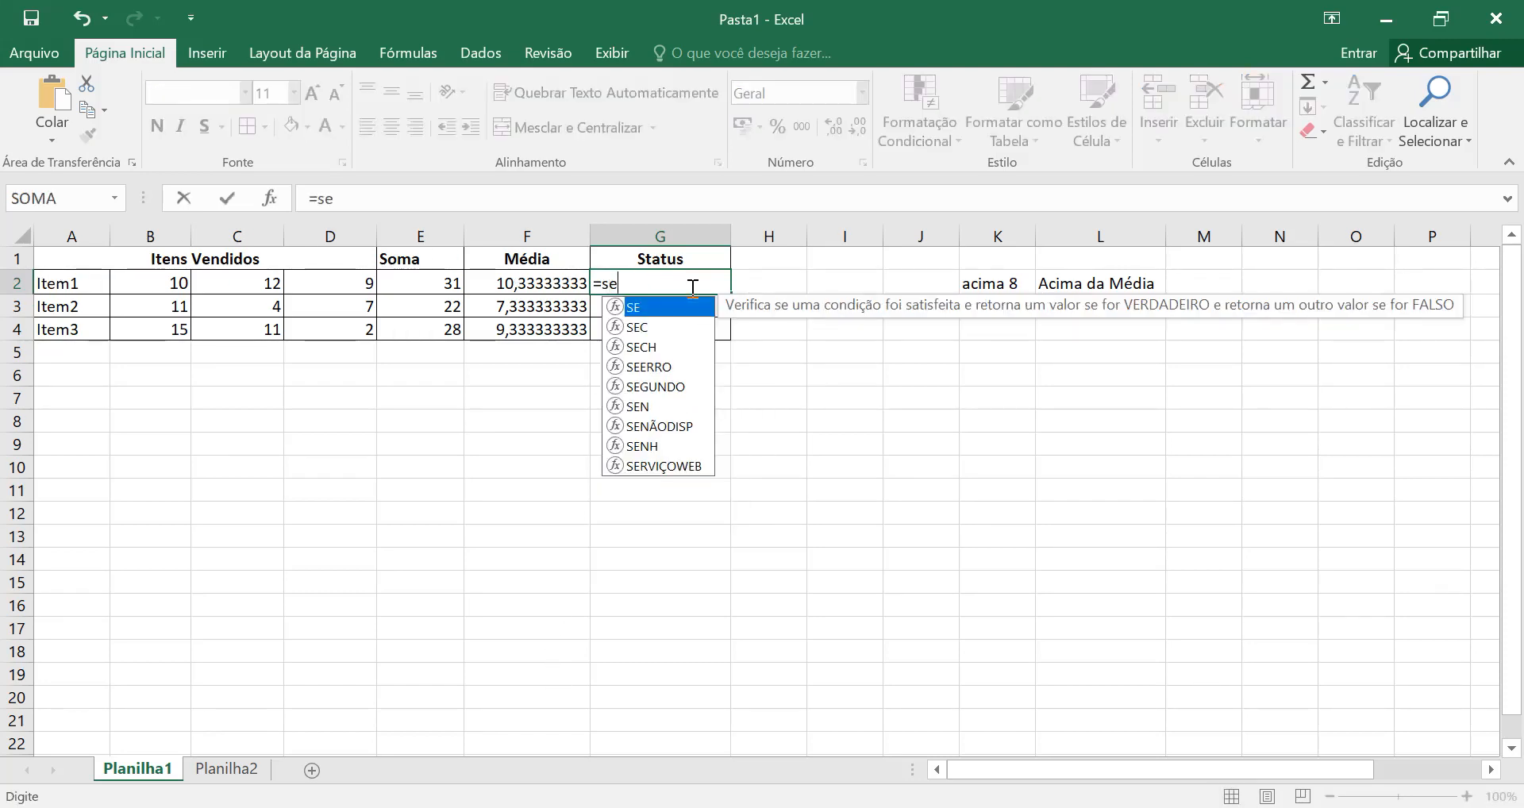
key(Tab)
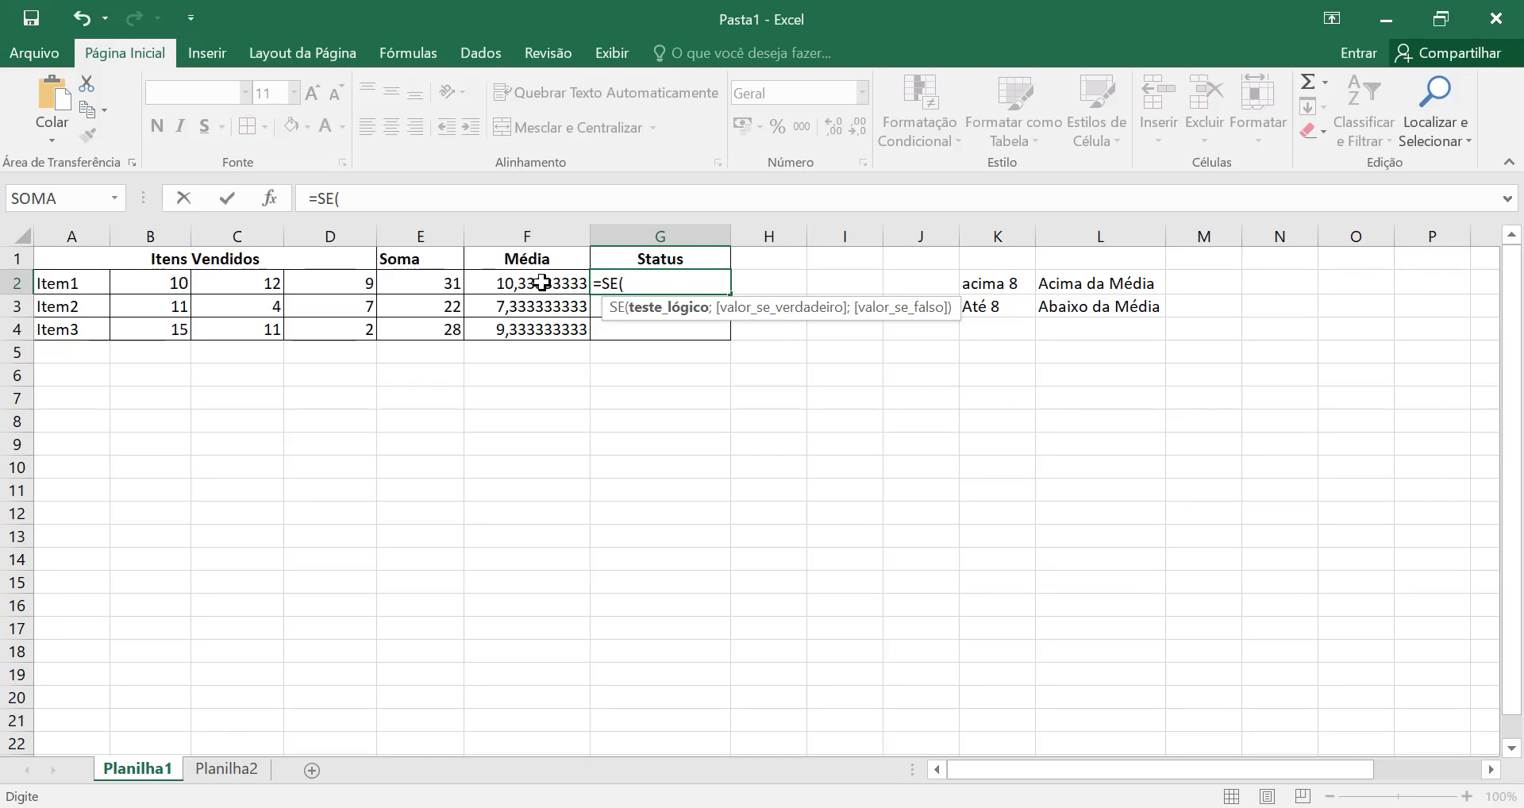
key(BackSpace)
click(539, 281)
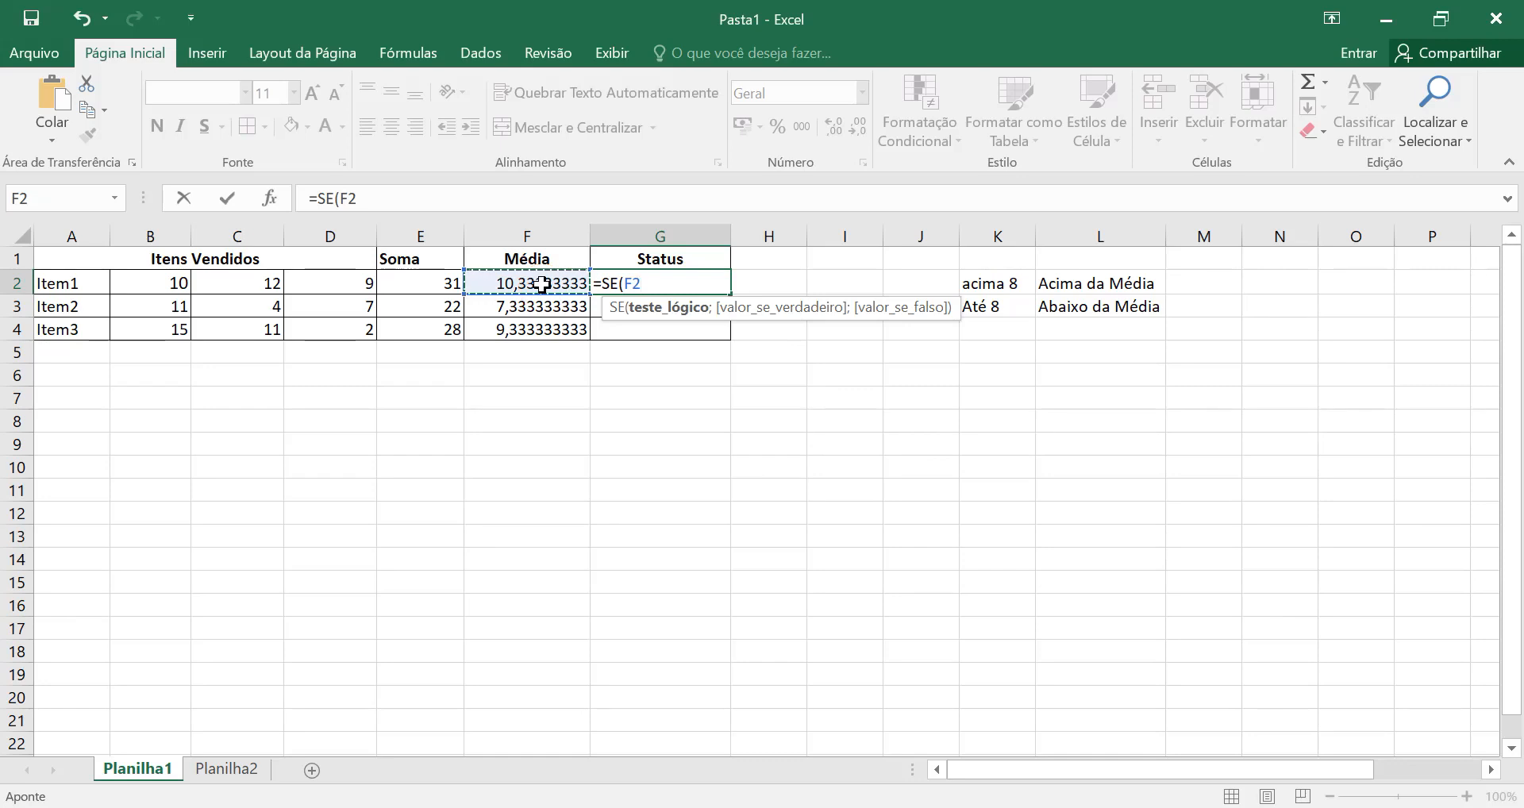
text(>)
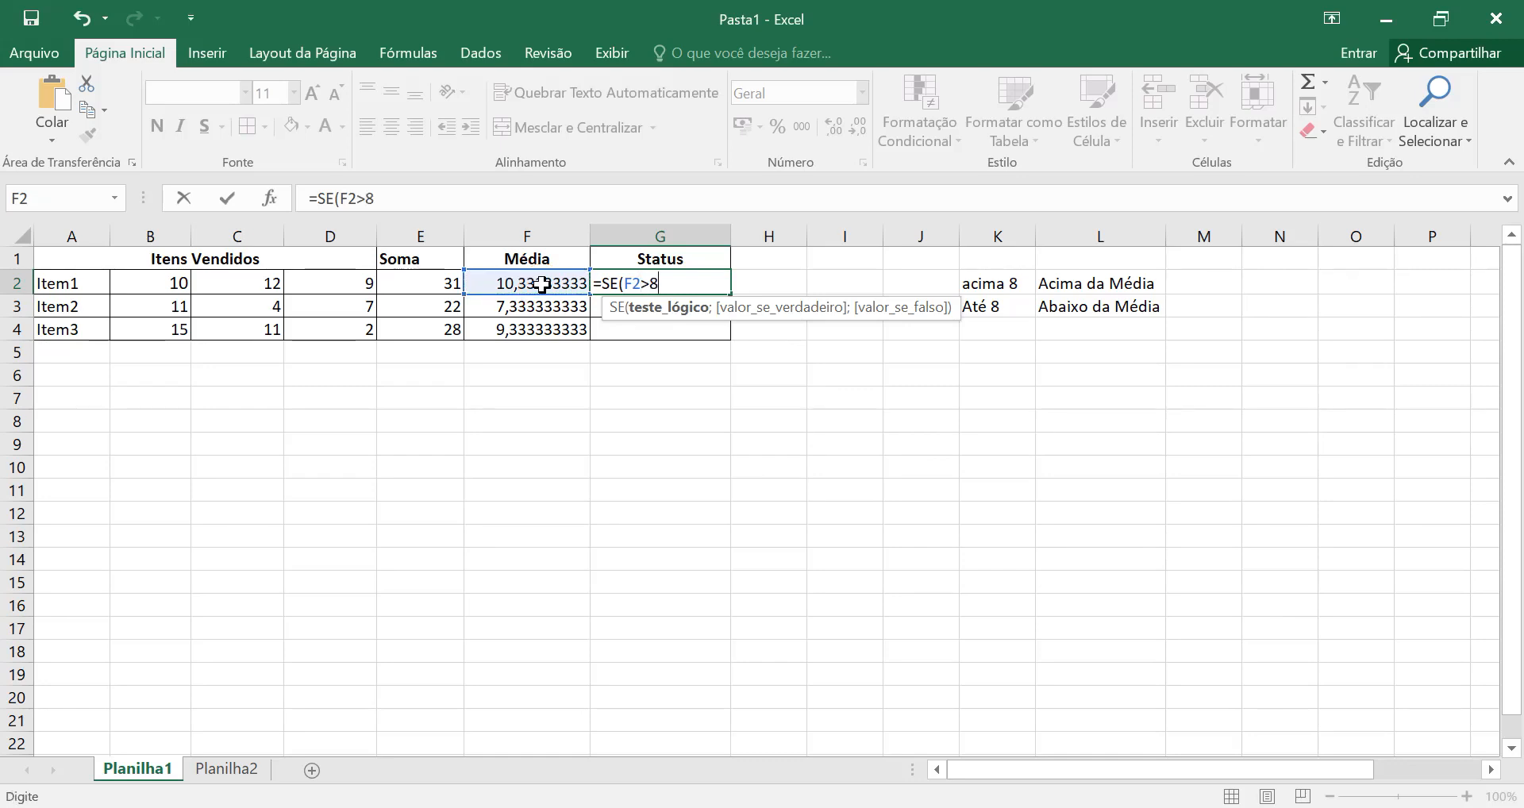
text(8;")
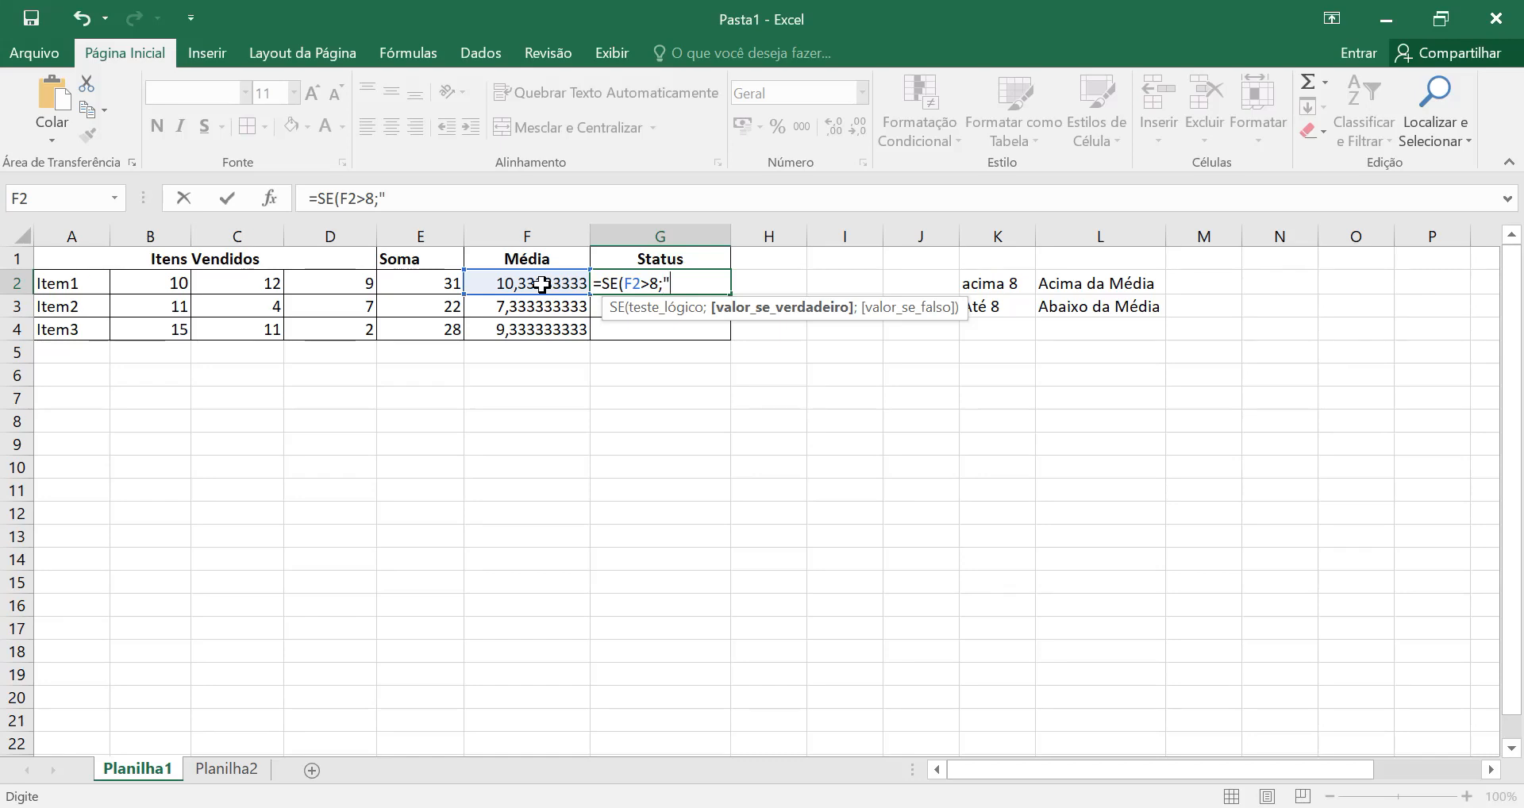
Complete the G2 formula with "Acima da média" as the true result and "Abaixo da média" as the false result
text(Acima da média)
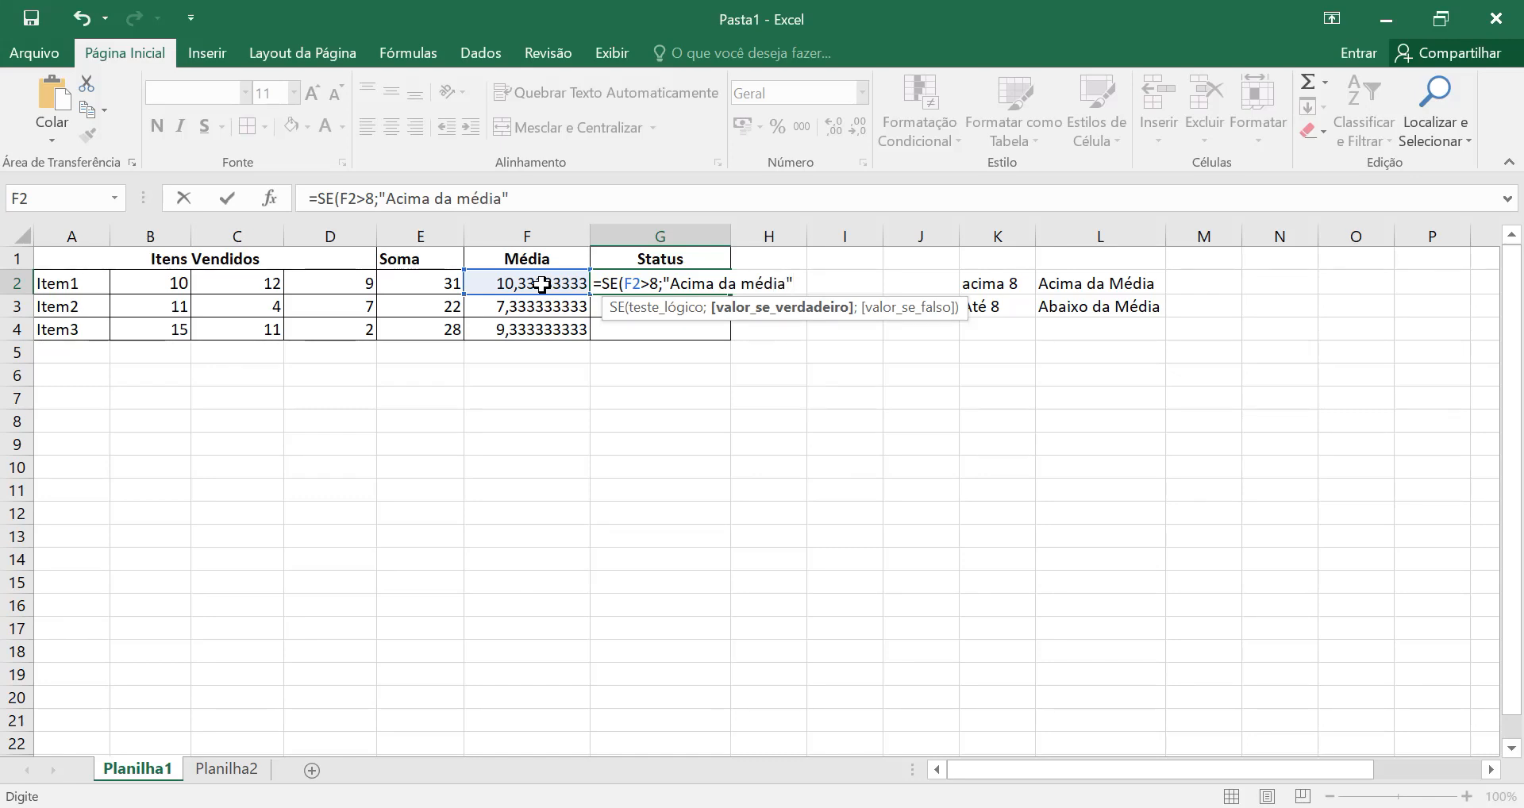
key(BackSpace)
text(;)
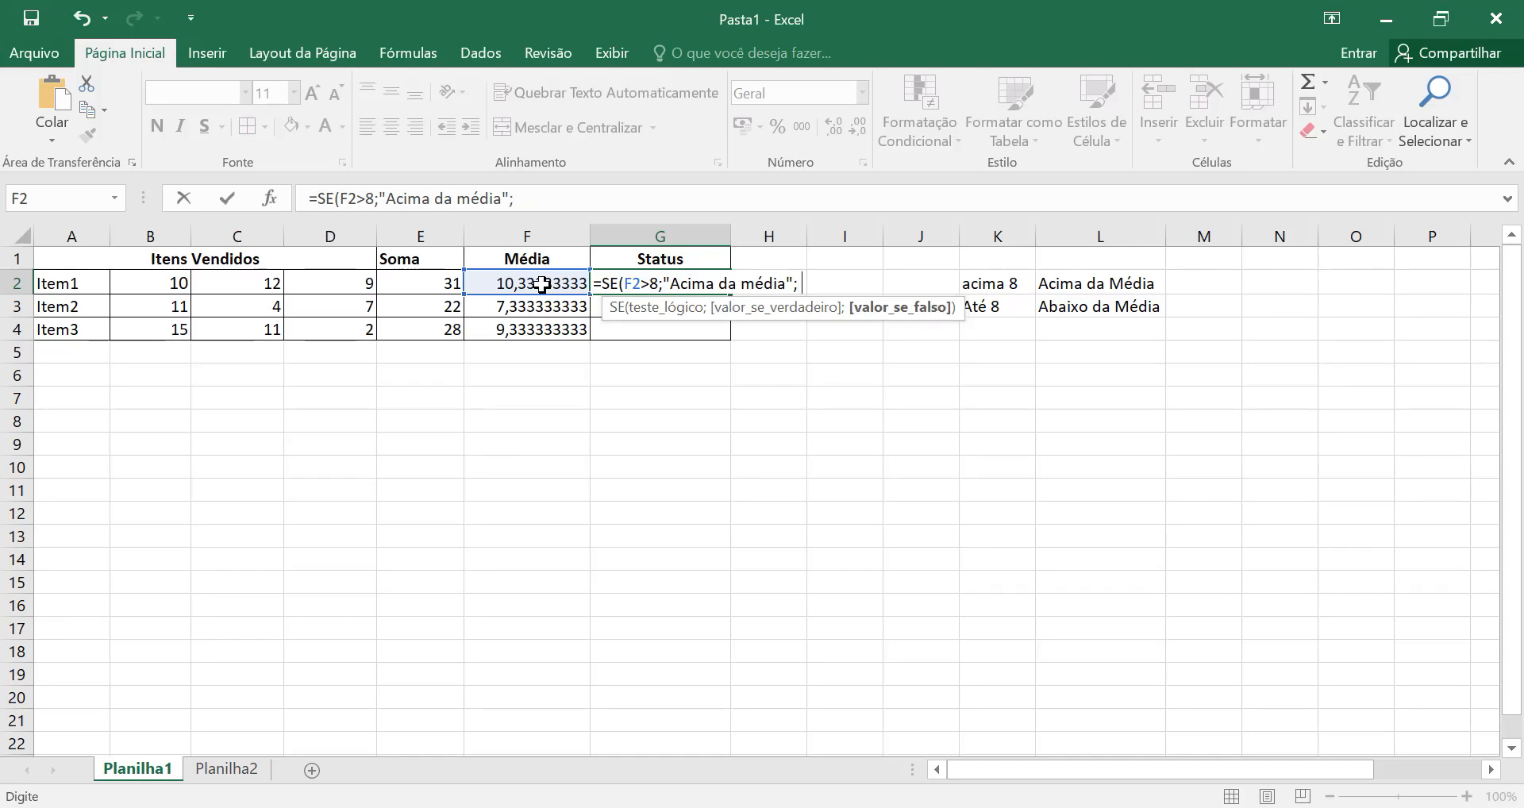
text( "Abaixo da média)
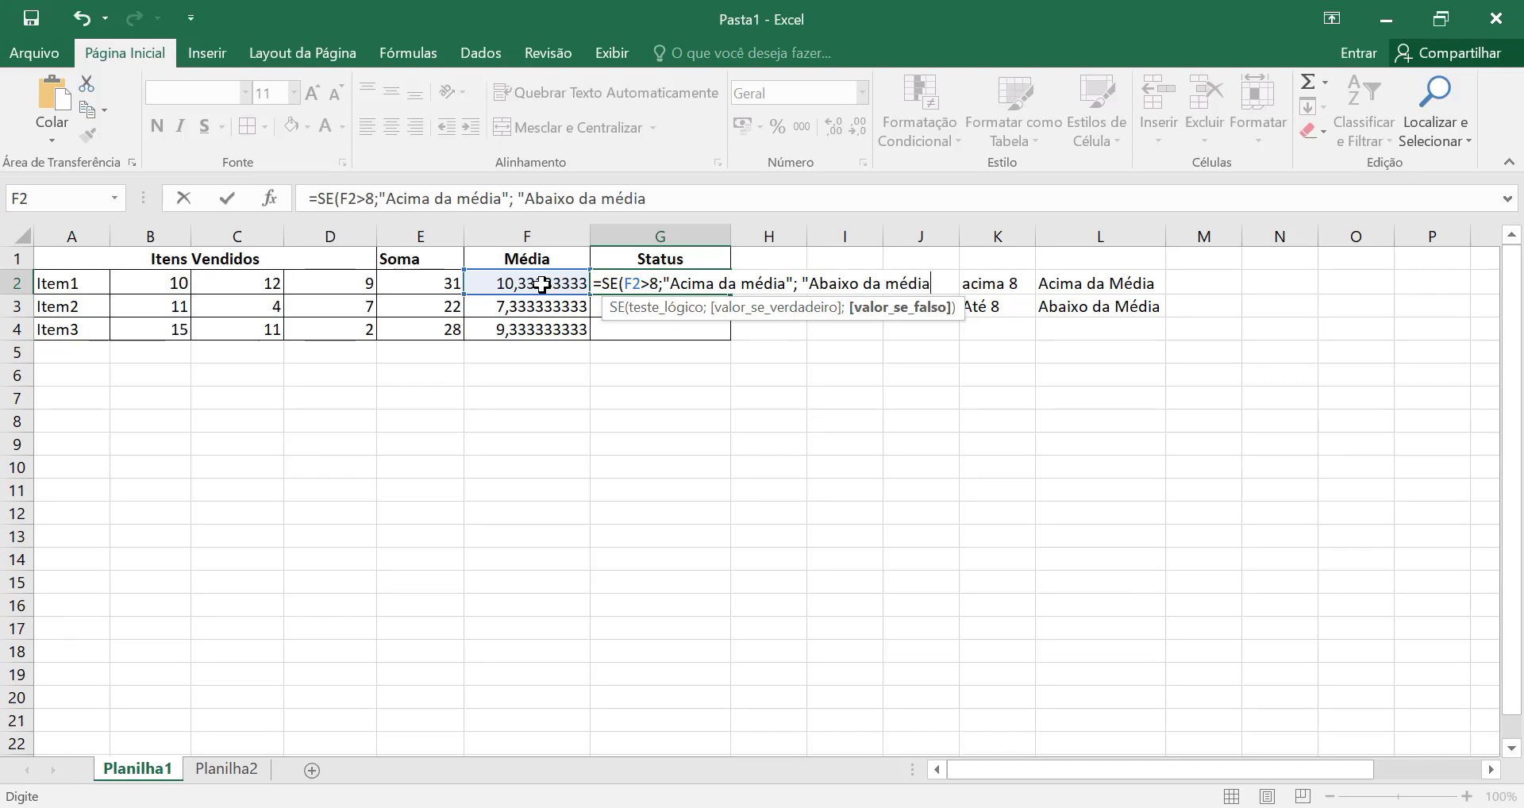
text("))
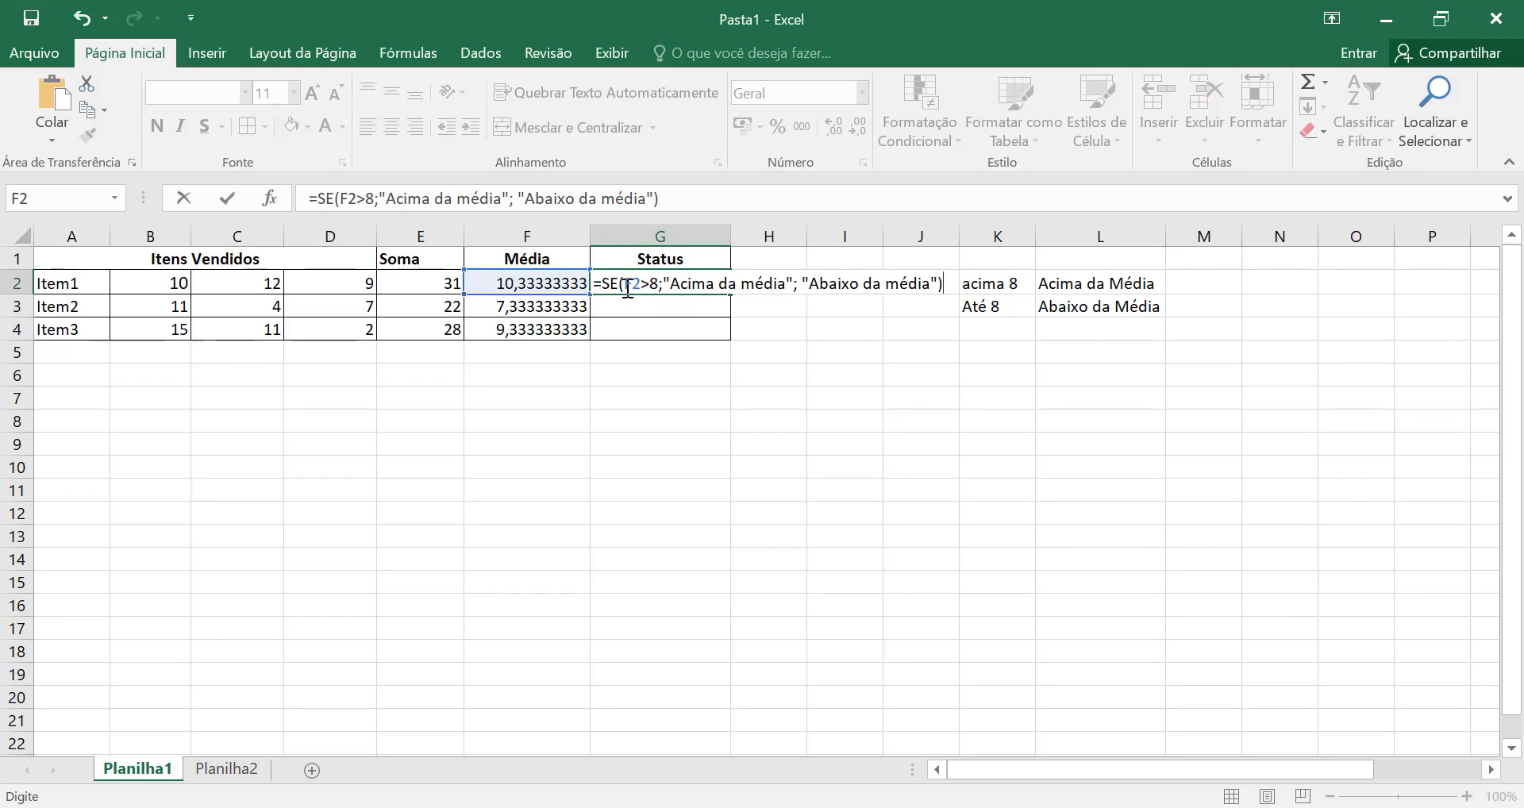
drag(663, 283, 794, 284)
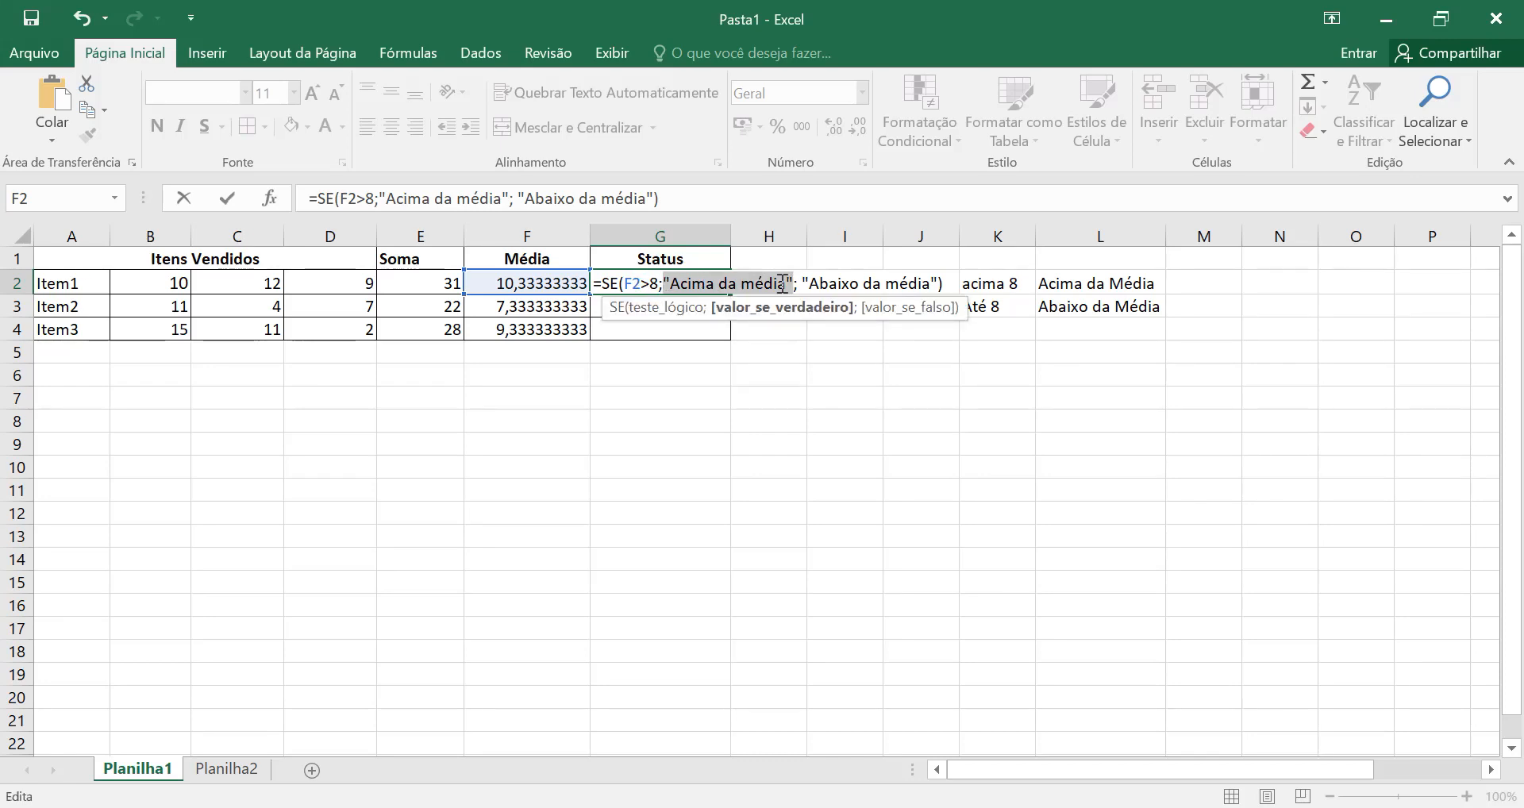
click(781, 283)
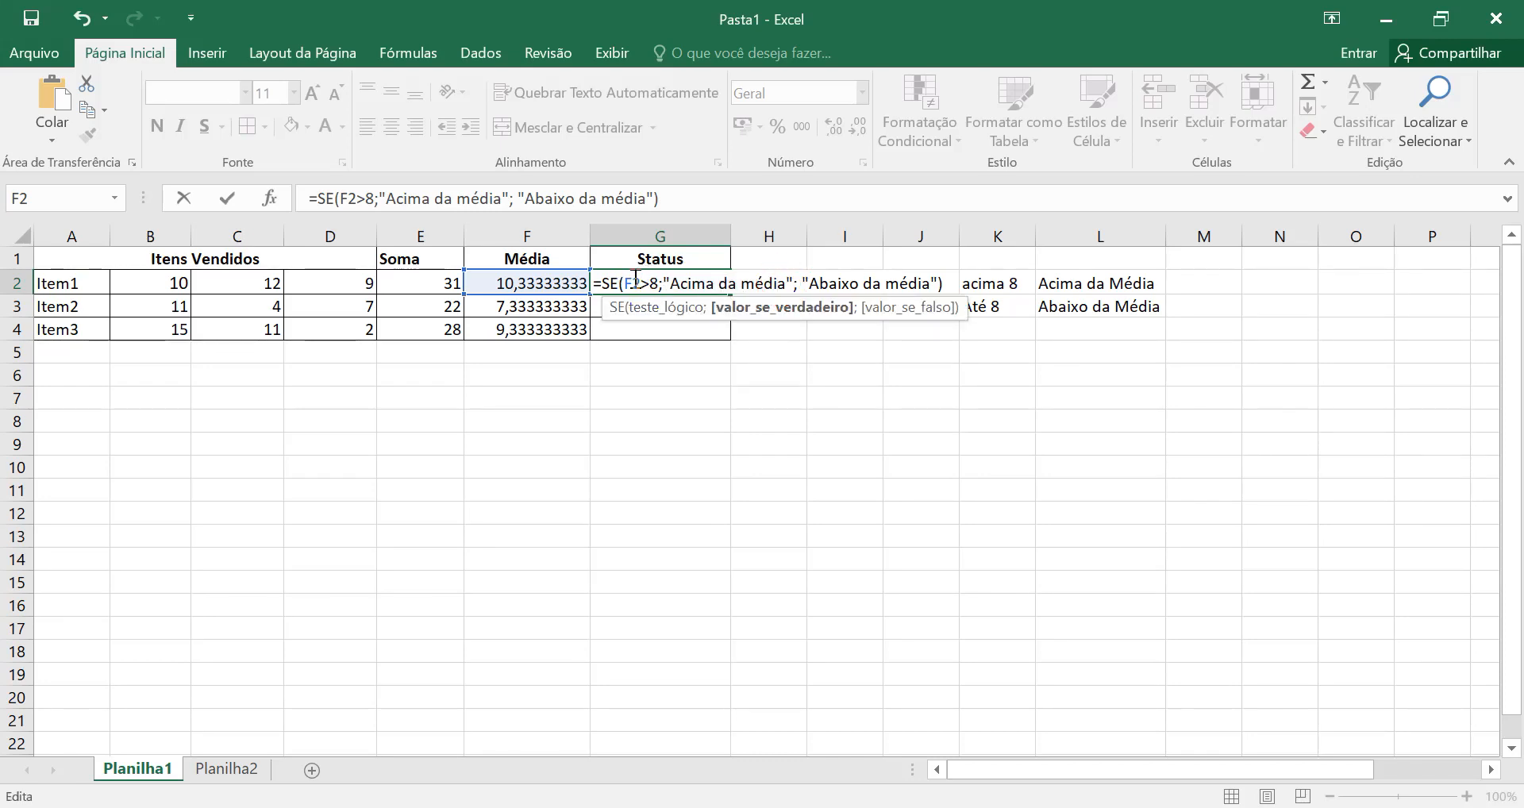
click(809, 283)
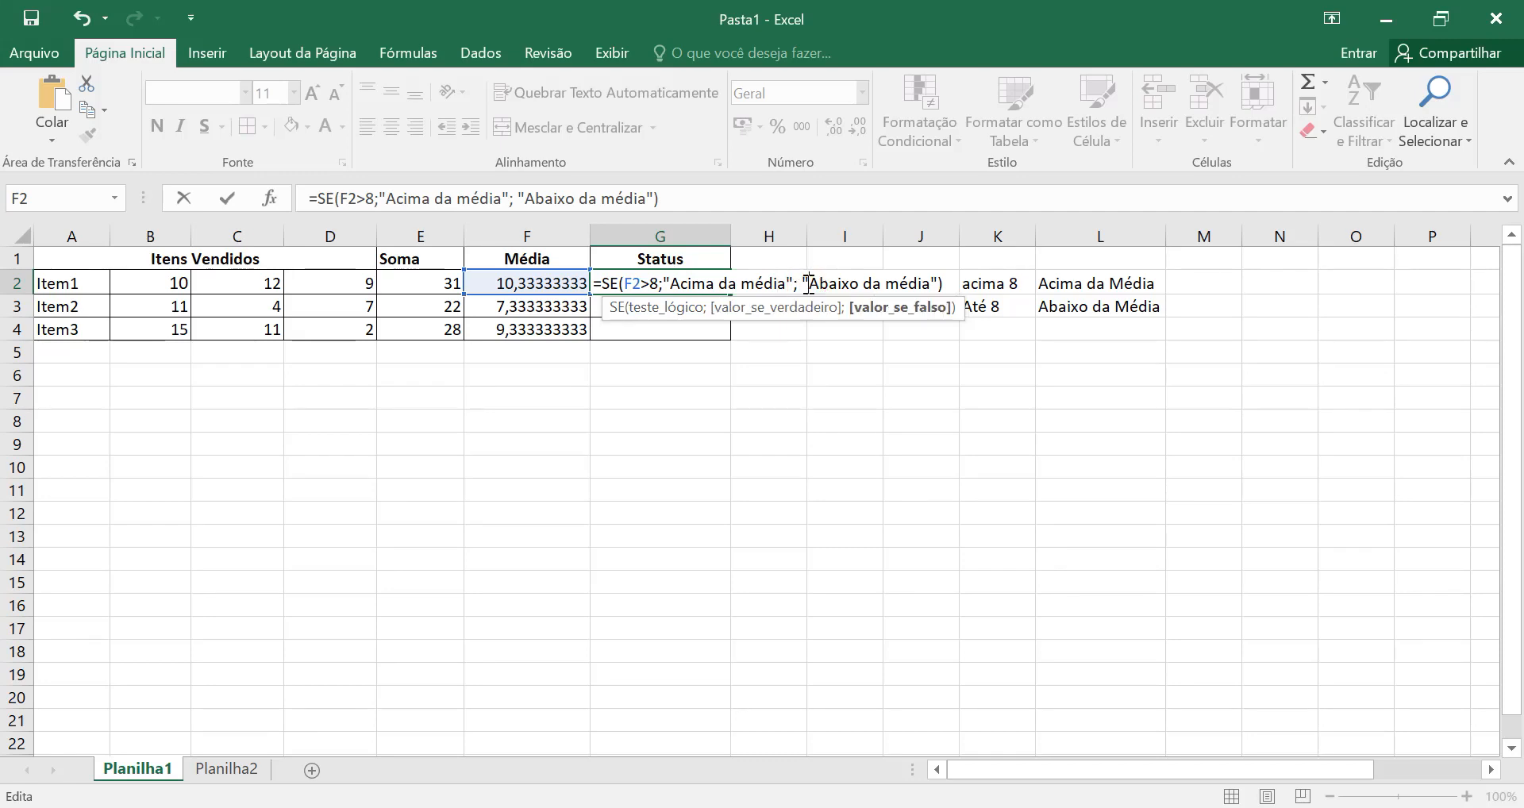
drag(803, 283, 937, 287)
key(Return)
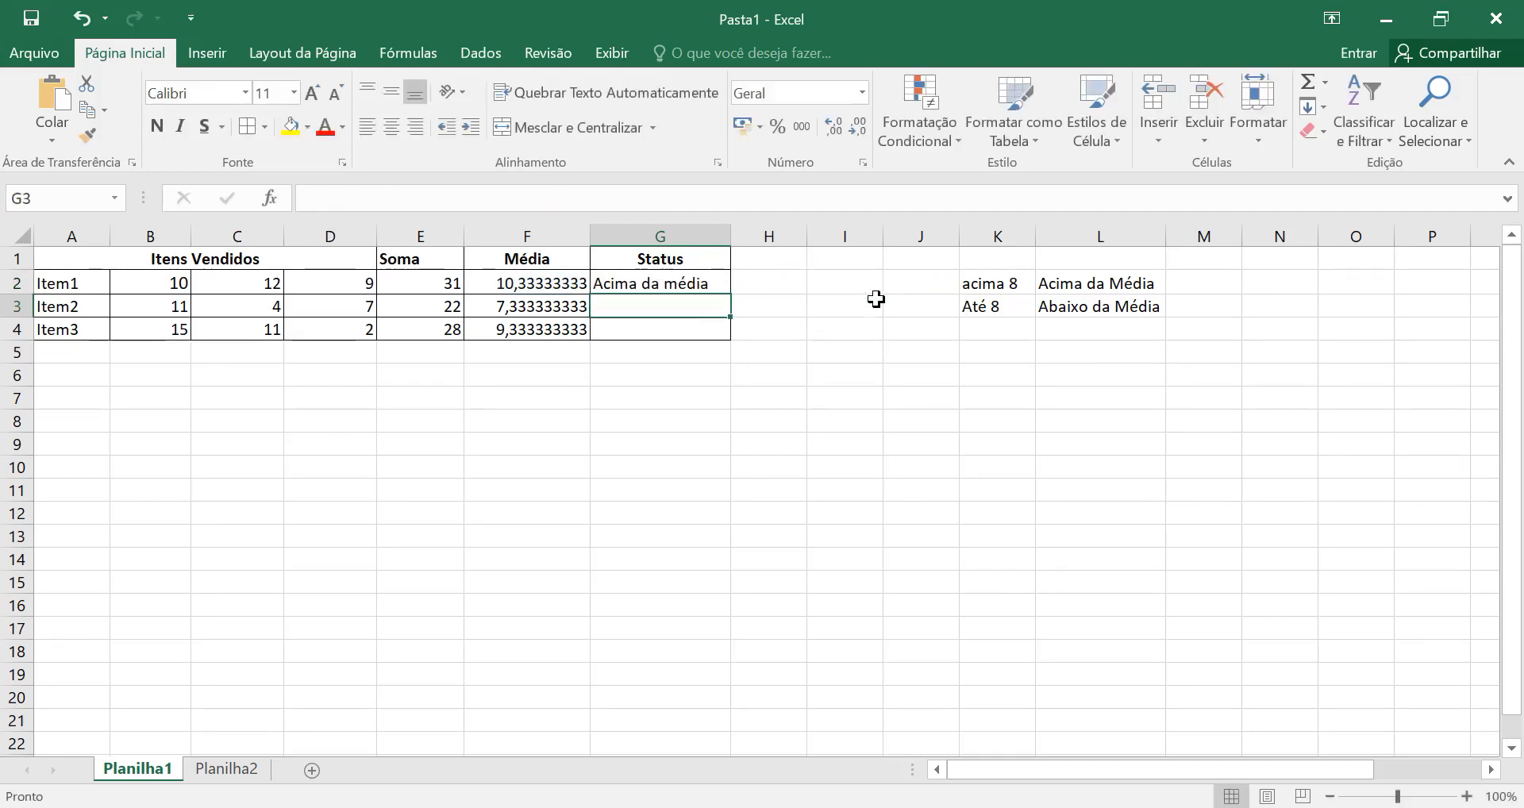
Copy the Status formula from G2 down to G4 and check the formula in each Status cell
click(696, 285)
drag(730, 293, 730, 337)
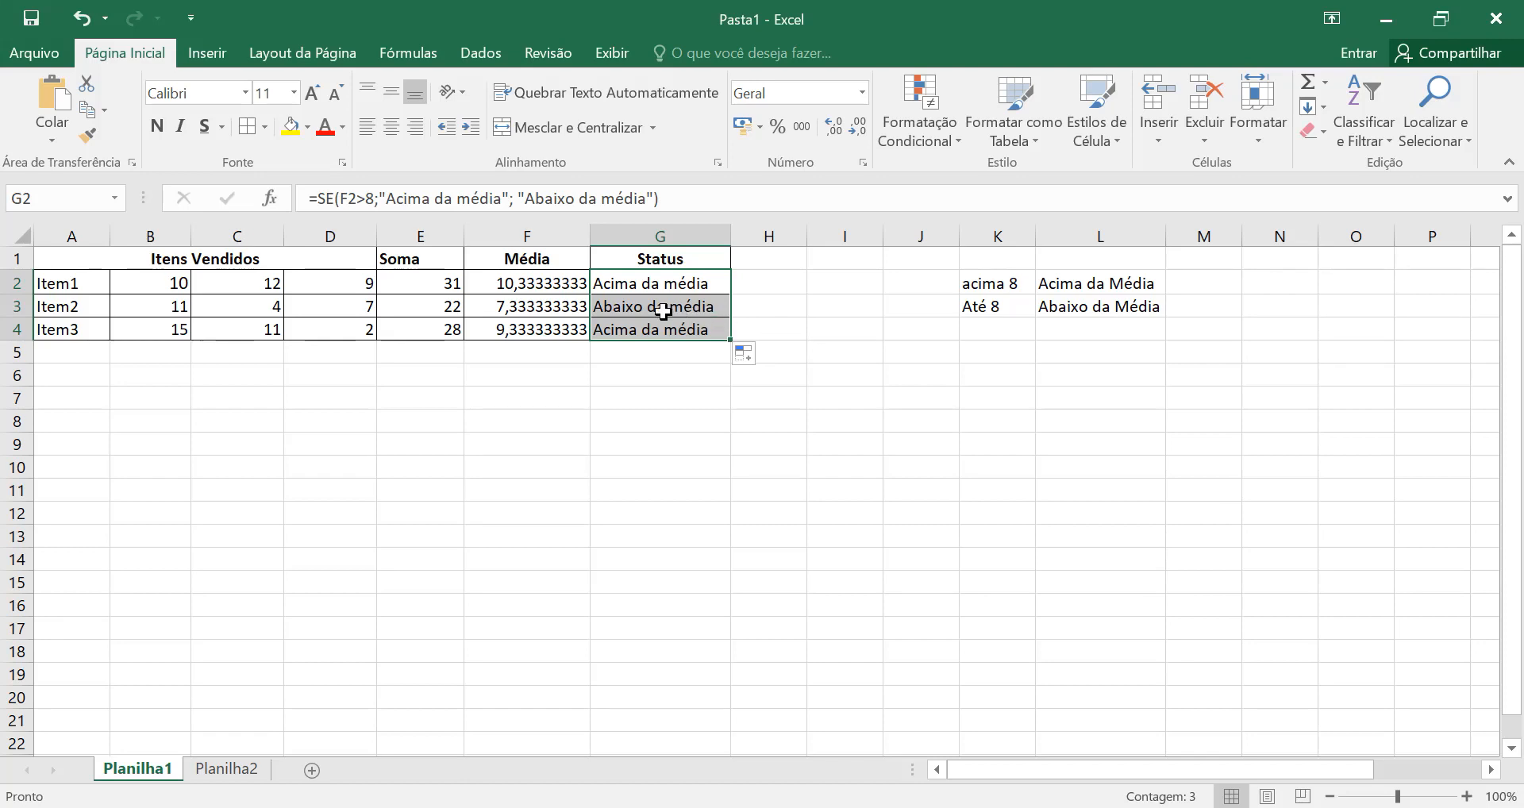
click(643, 290)
click(663, 308)
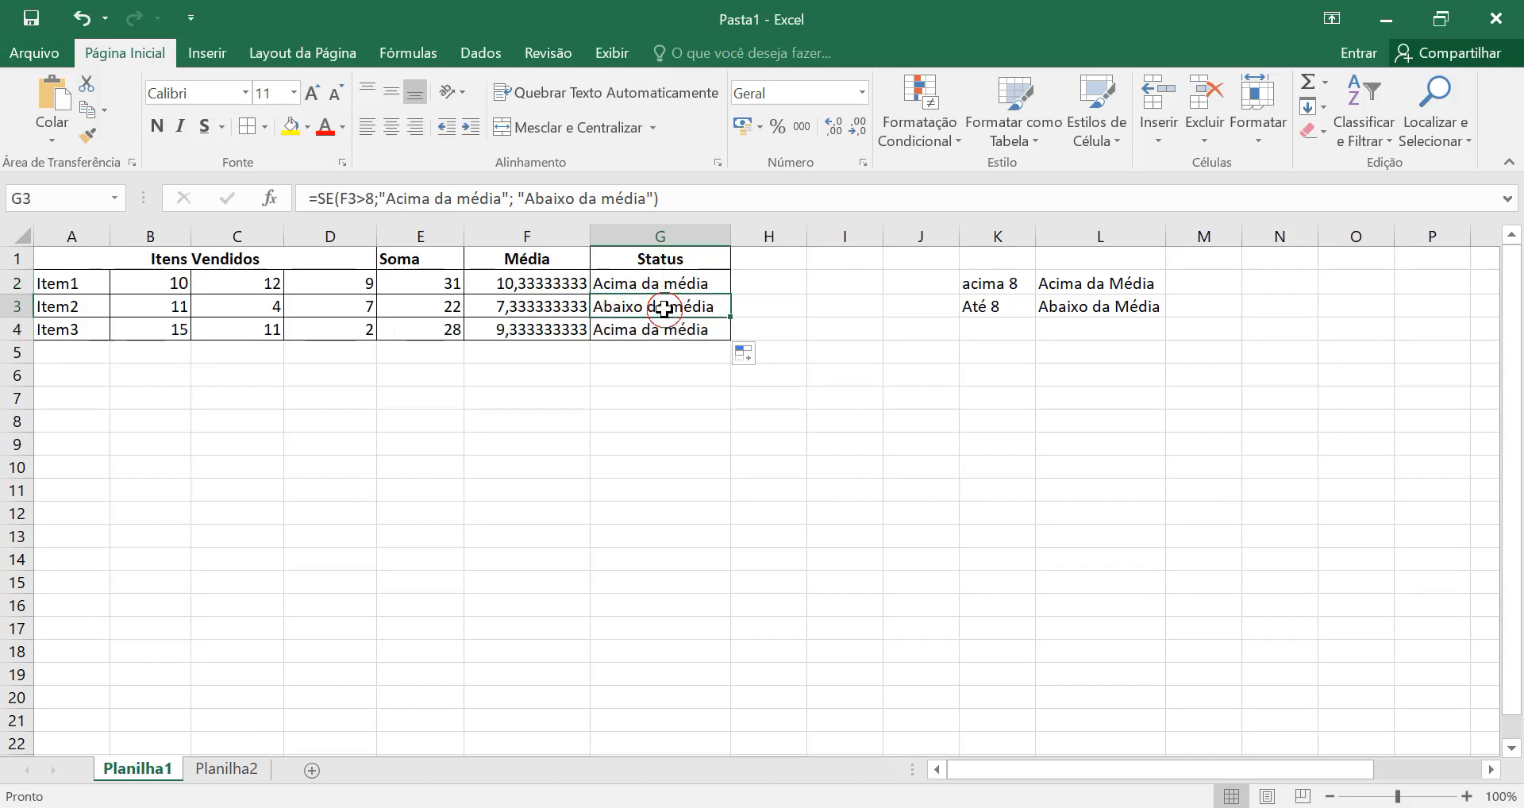
click(675, 327)
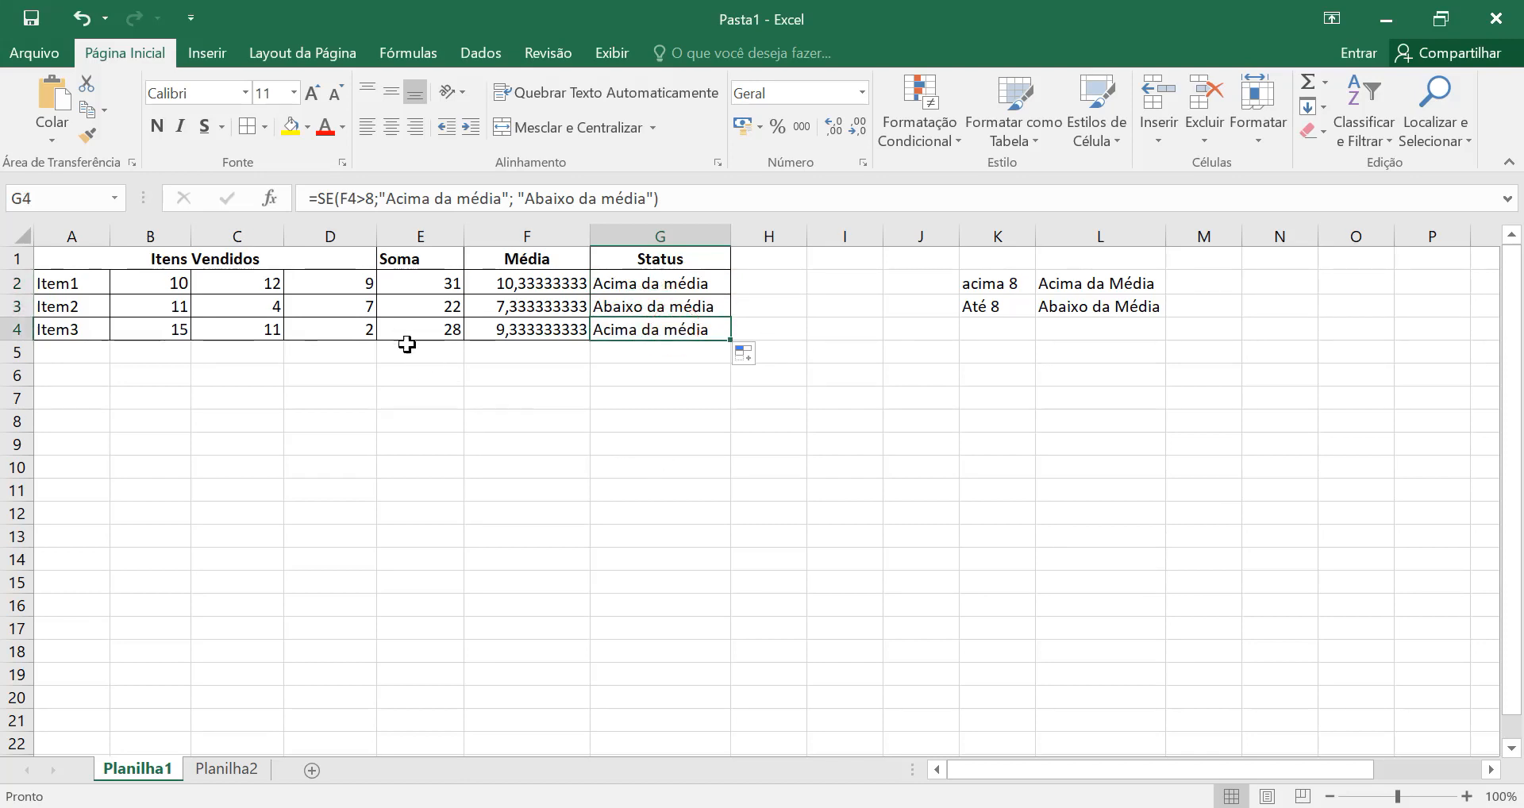
Change Item3's sales value in C4 to 3
click(362, 332)
click(262, 332)
text(3)
key(Return)
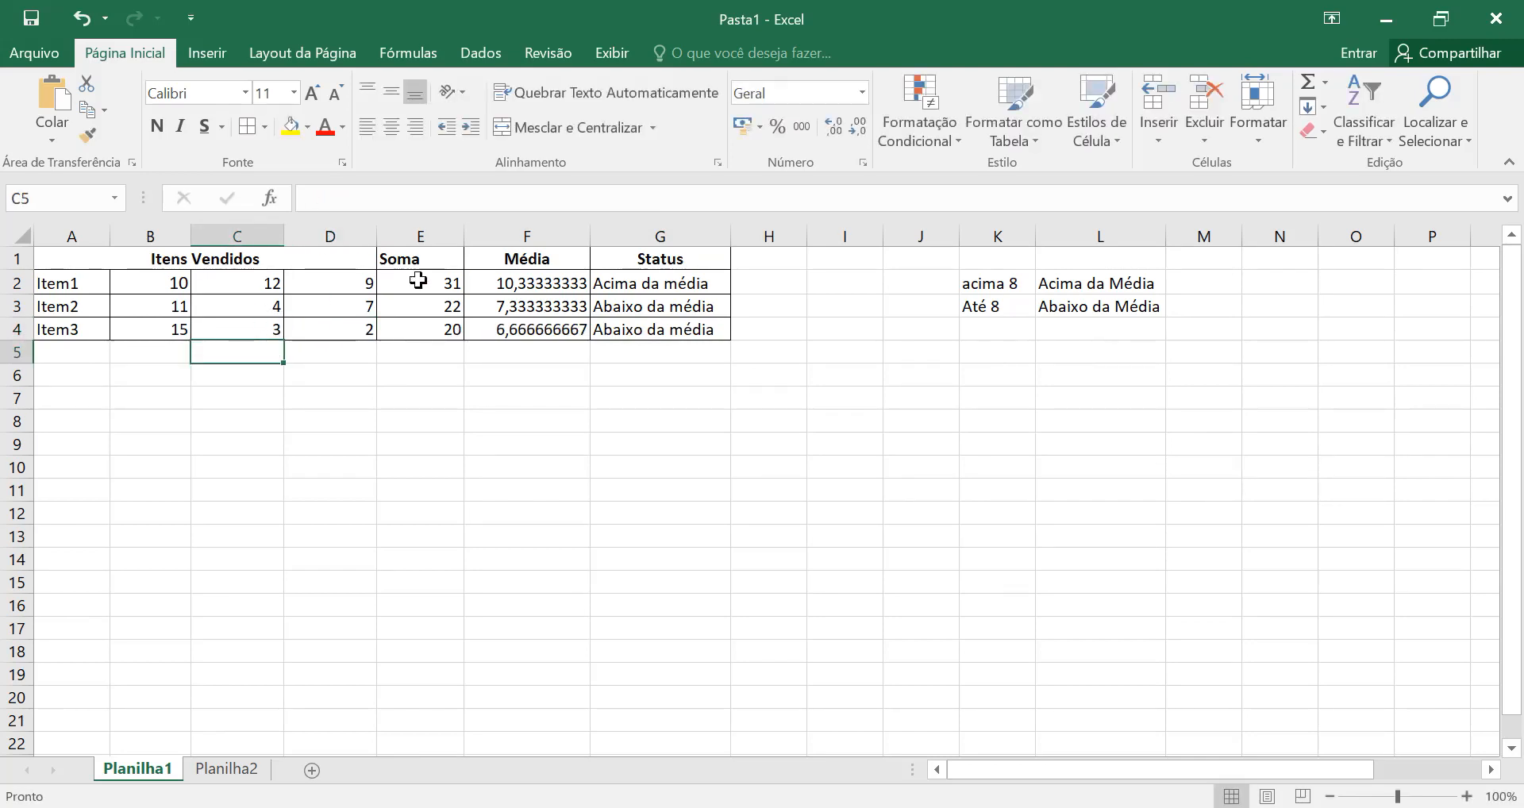
Switch to the Planilha2 sheet and slightly widen the Desconto and Valor a Pagar columns
click(208, 770)
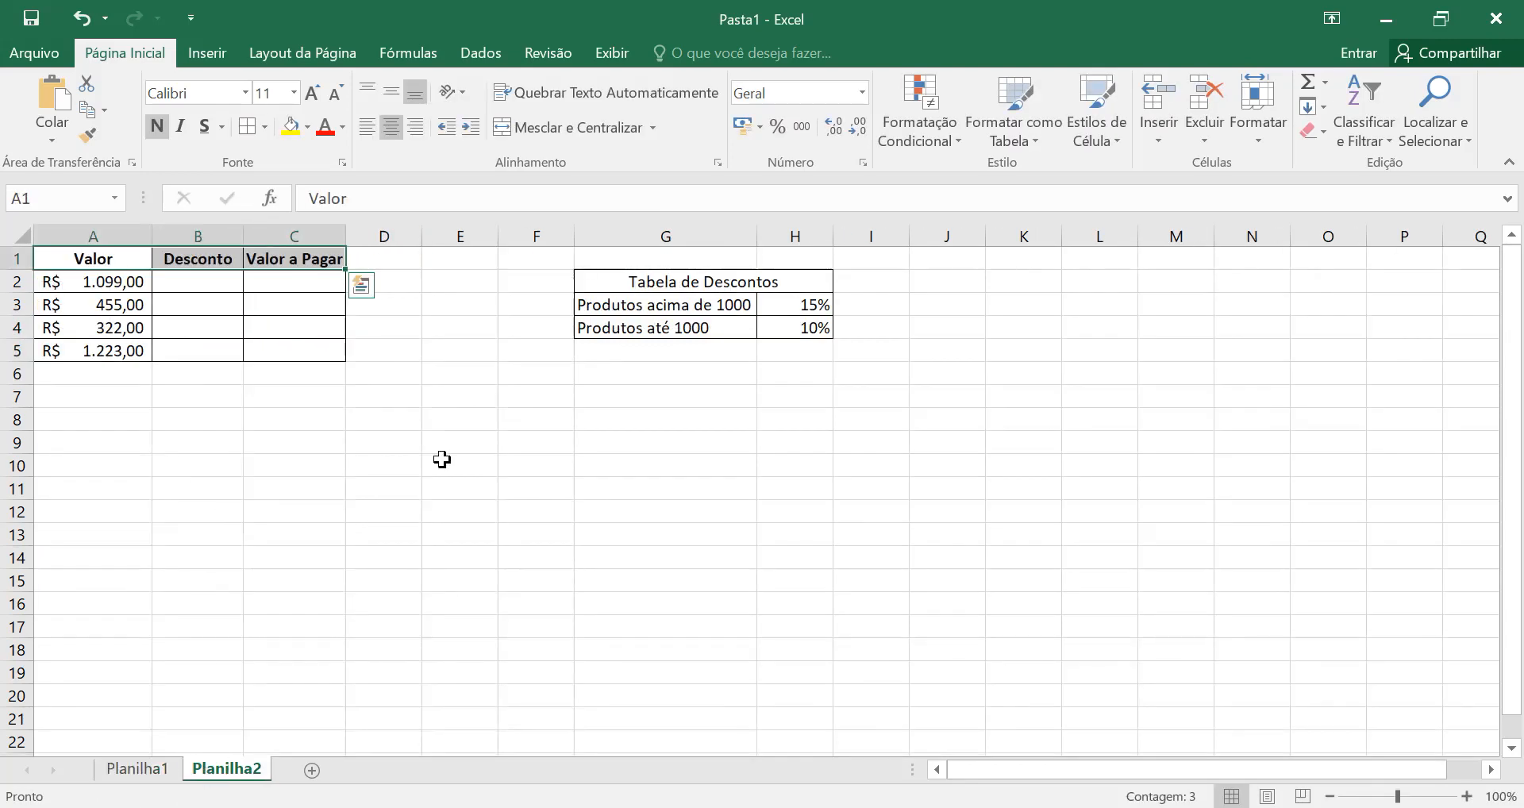
drag(345, 231, 354, 234)
drag(243, 235, 248, 236)
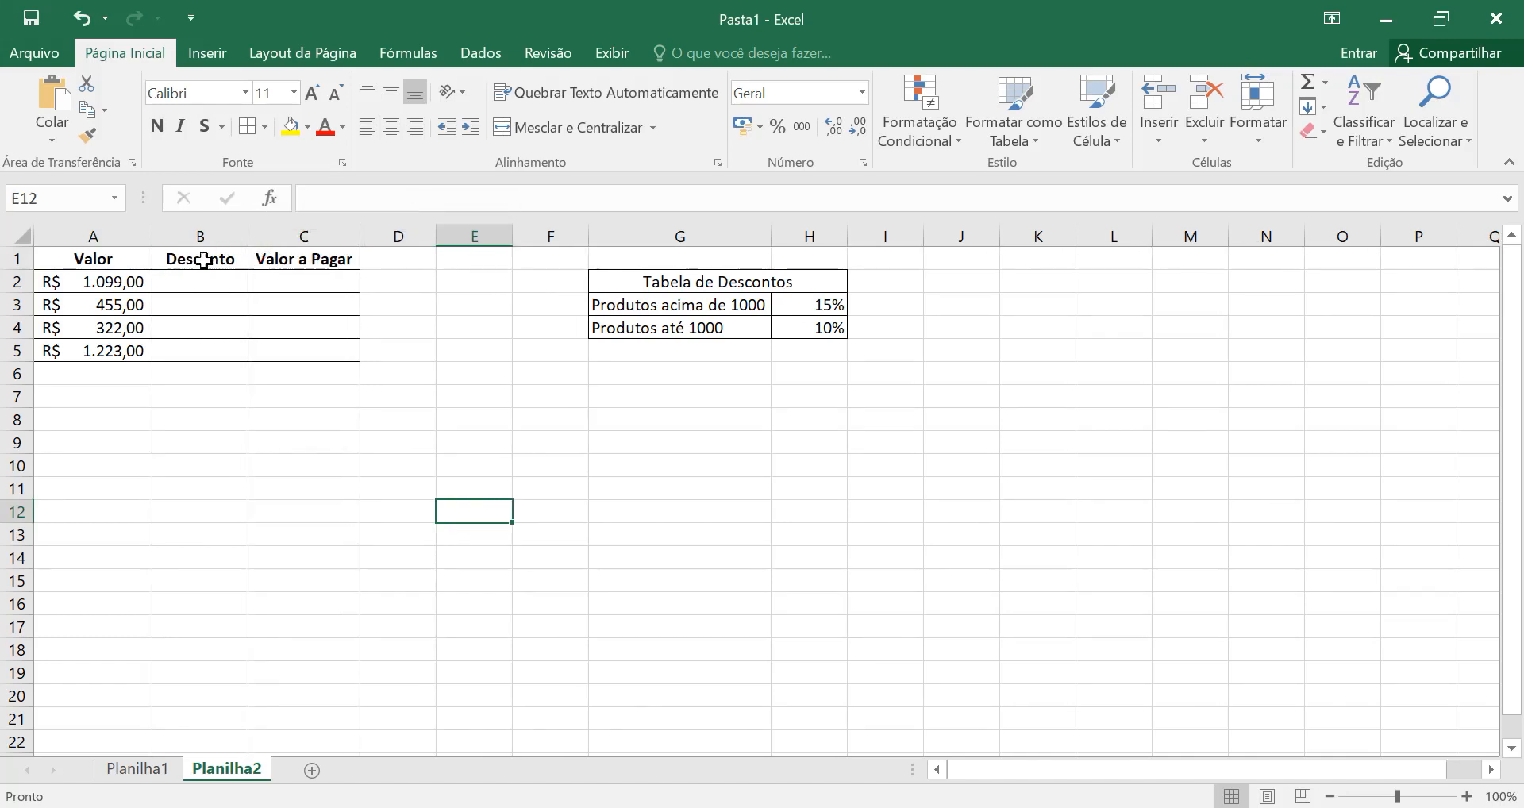
Review the values and the discount table, and start an SE formula in B2 with the logical test A2>1000
click(691, 304)
drag(143, 281, 145, 349)
click(701, 309)
click(832, 305)
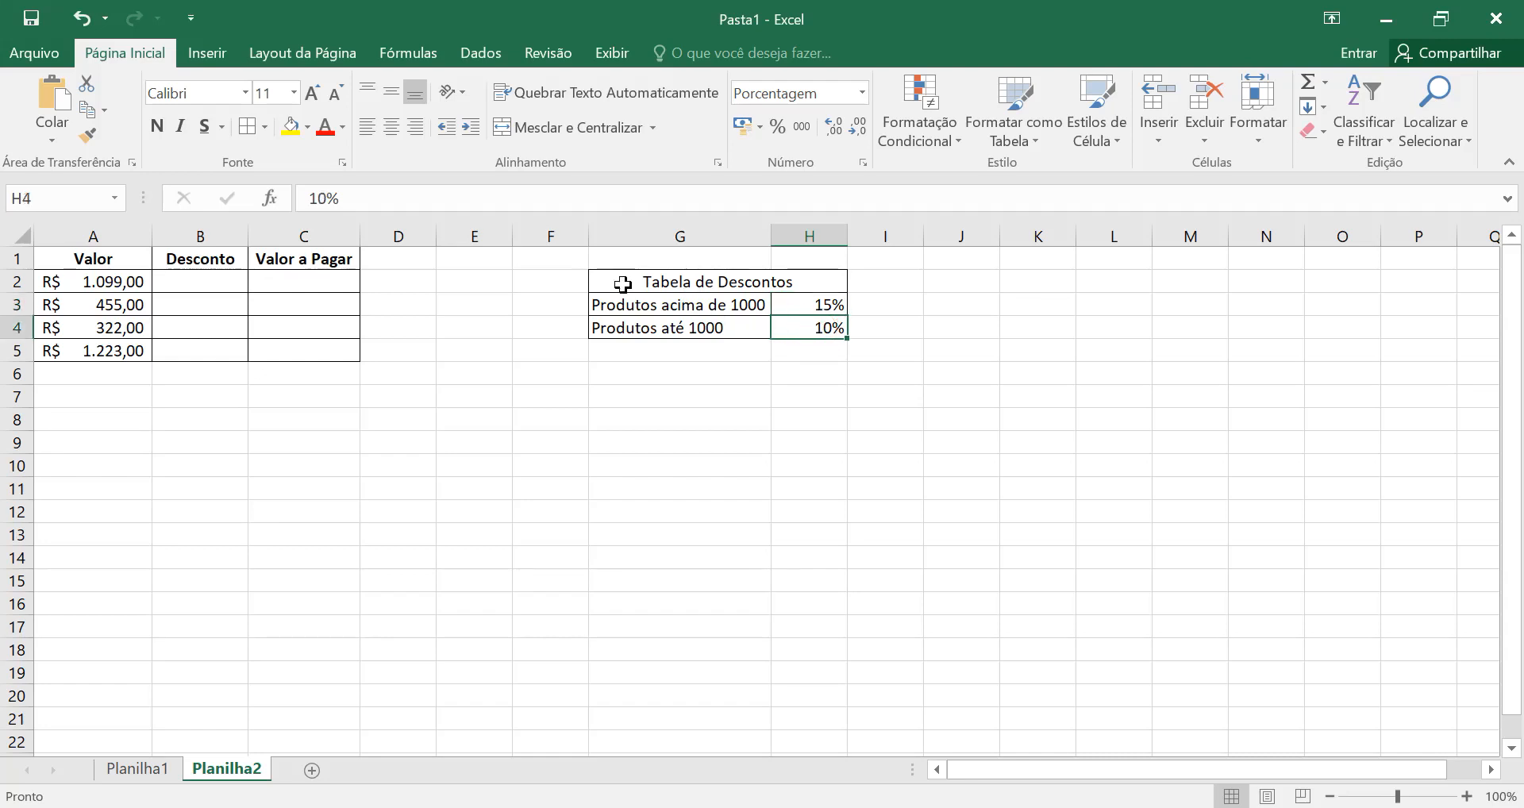
click(207, 282)
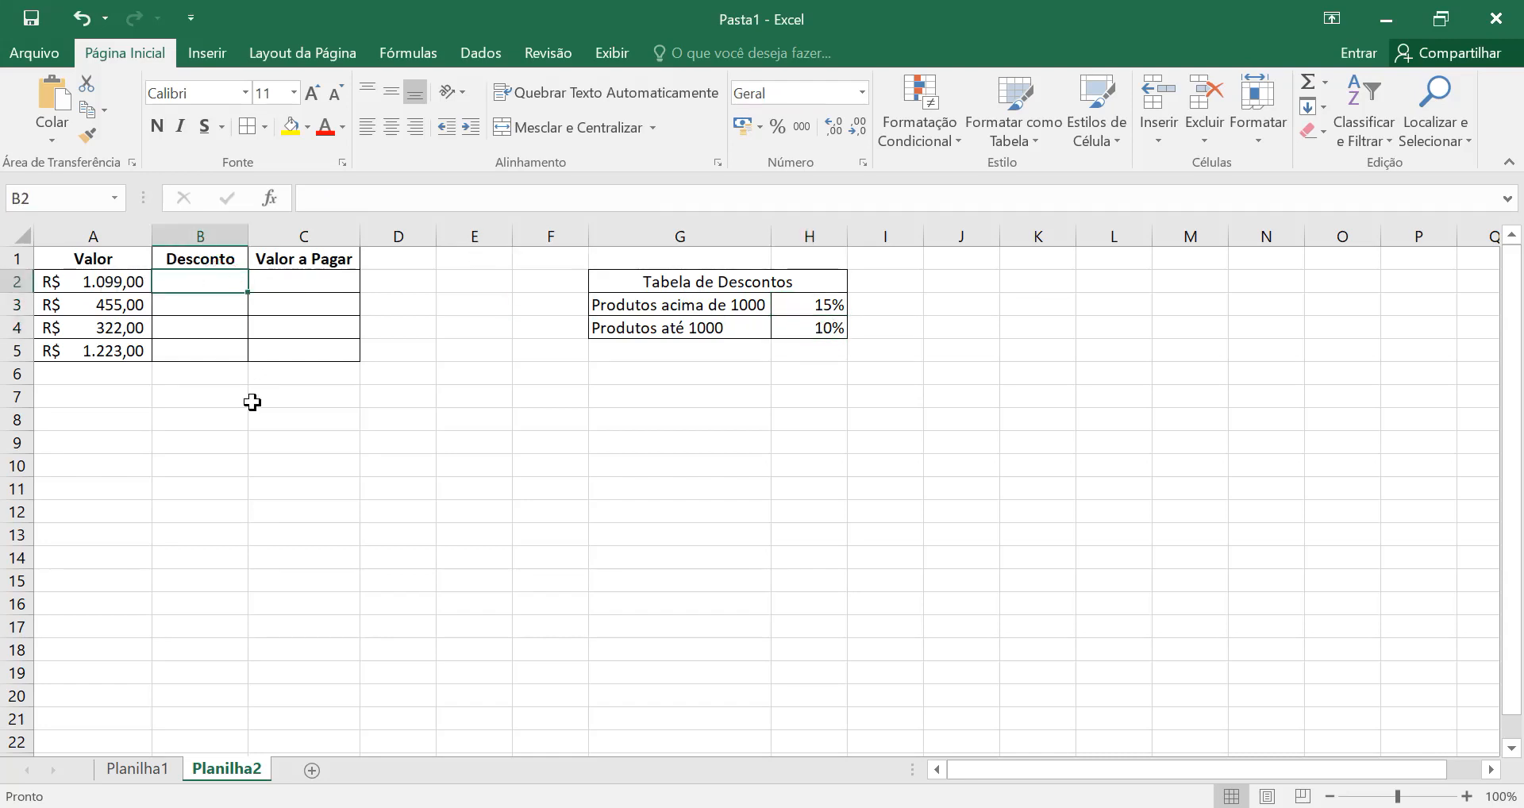
text(=)
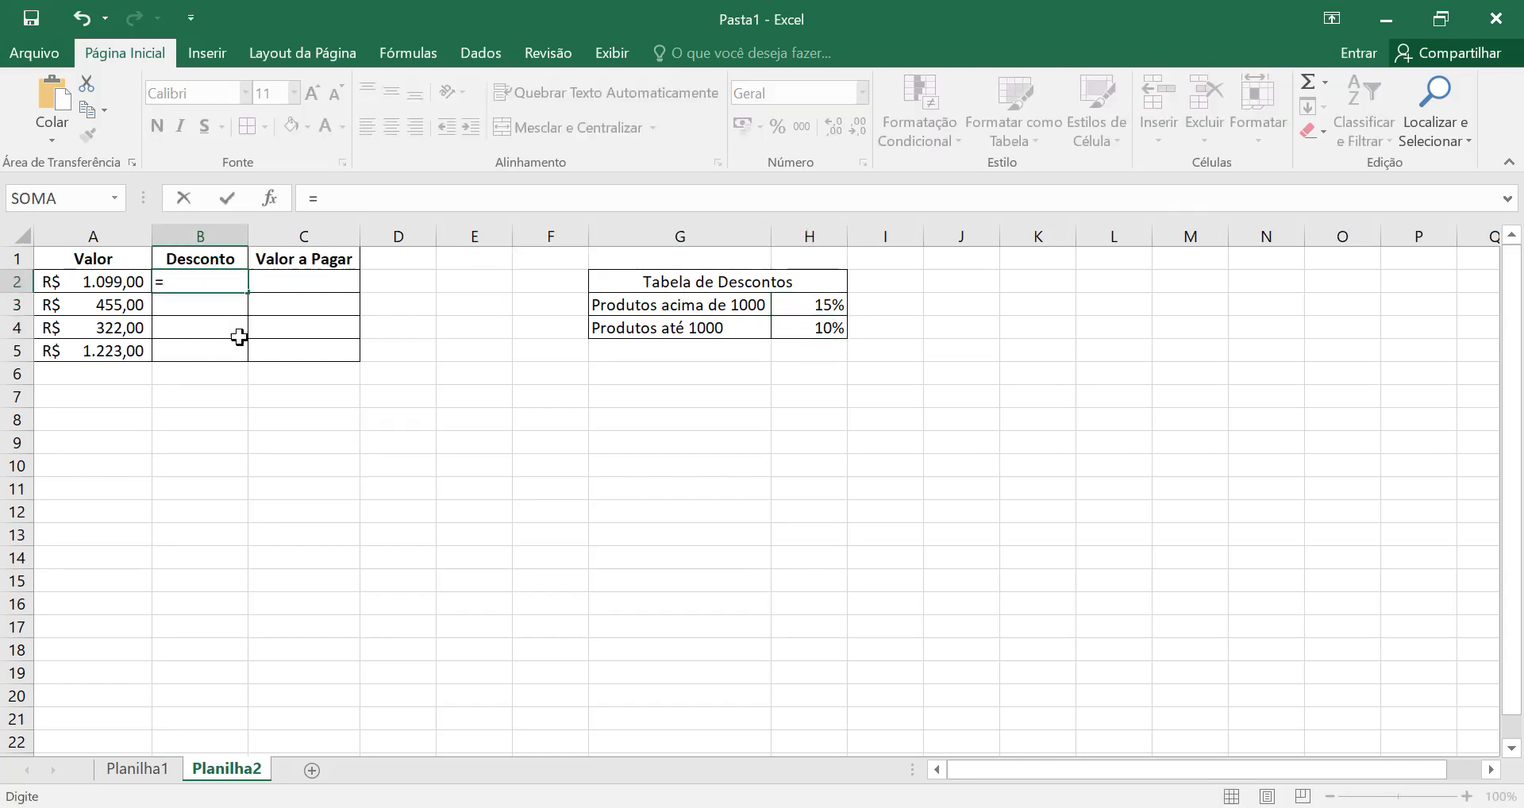
text(SE()
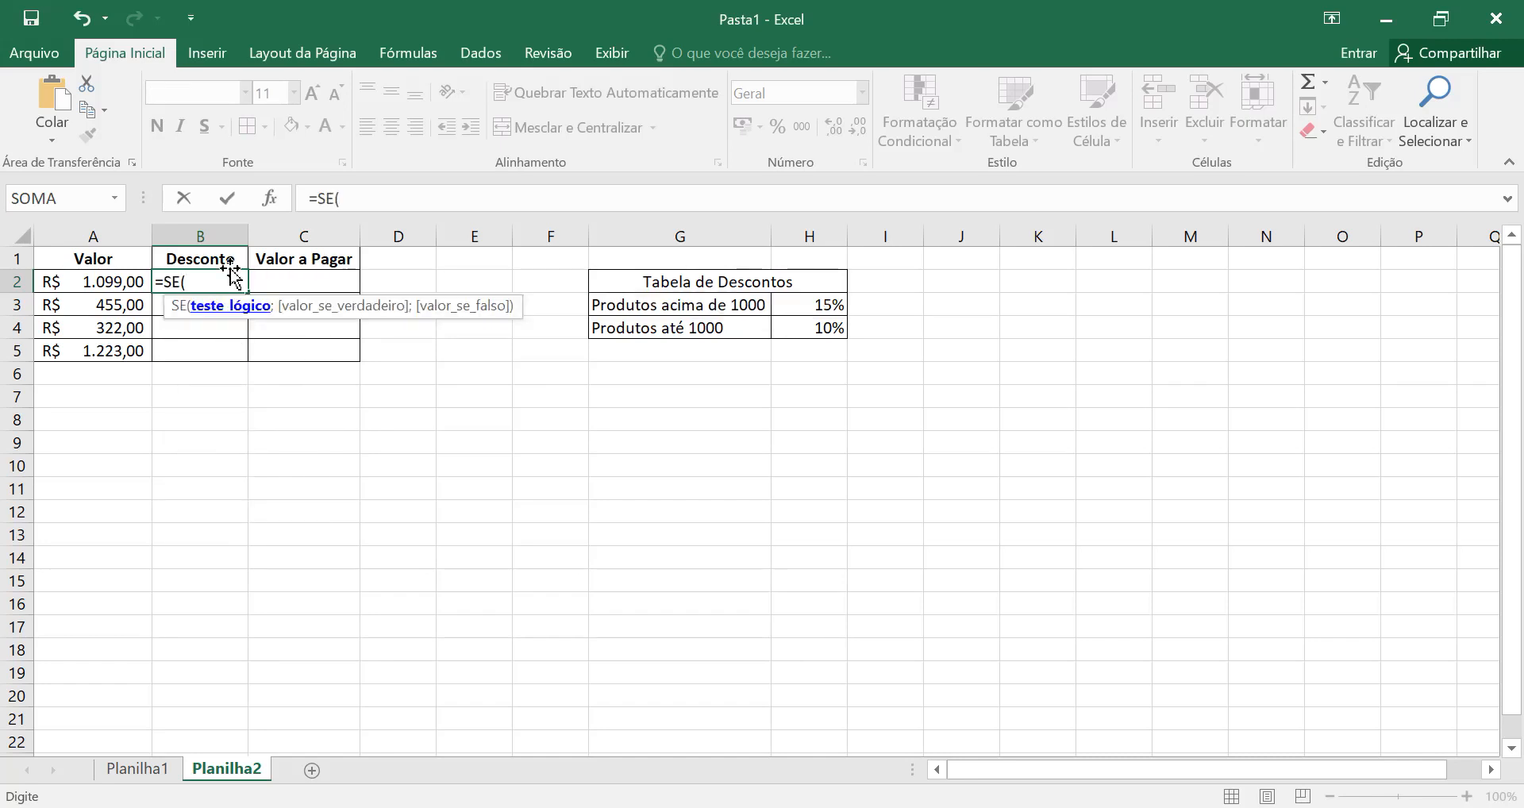
click(123, 281)
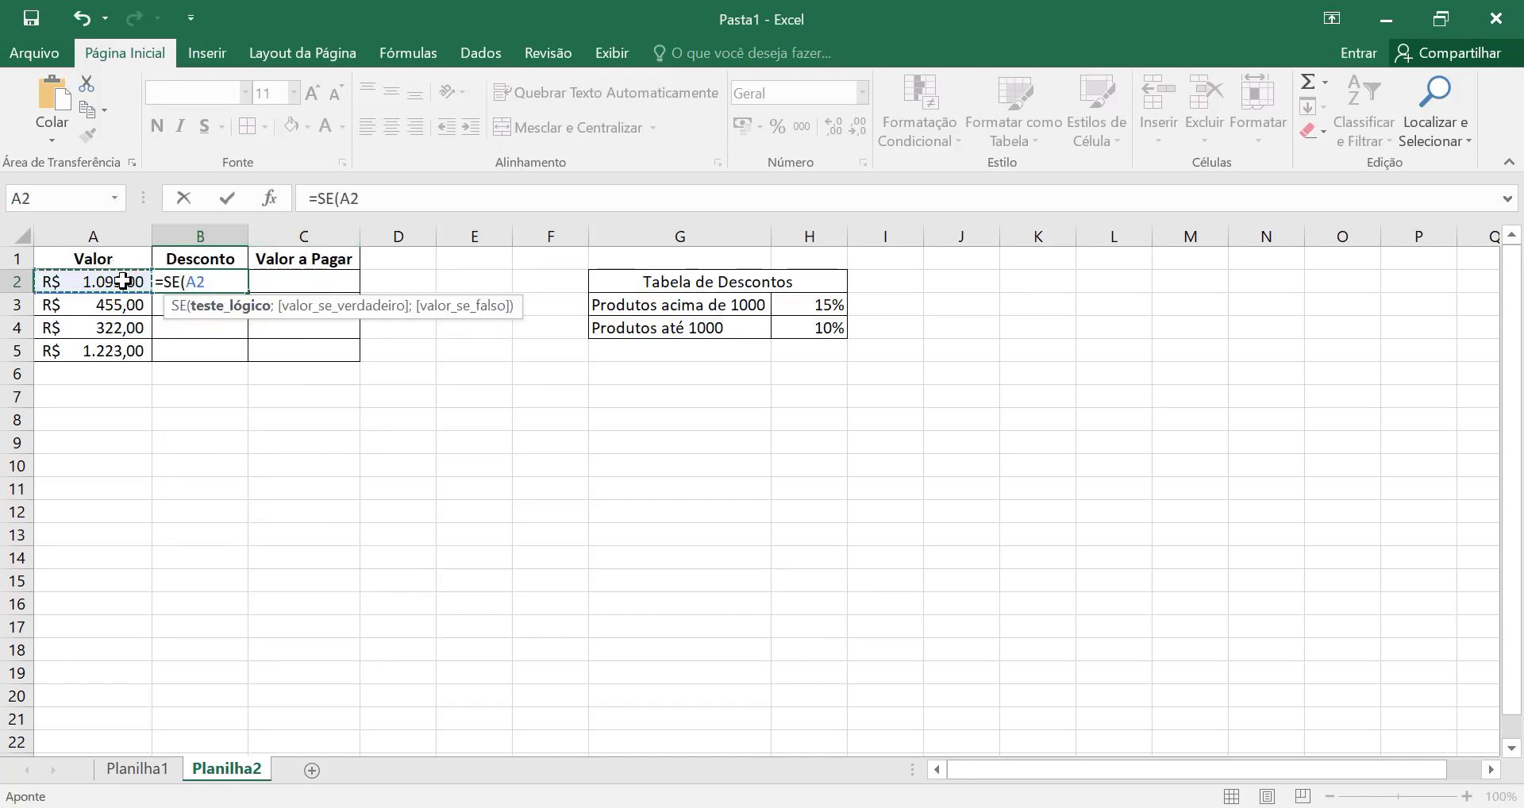
text(>)
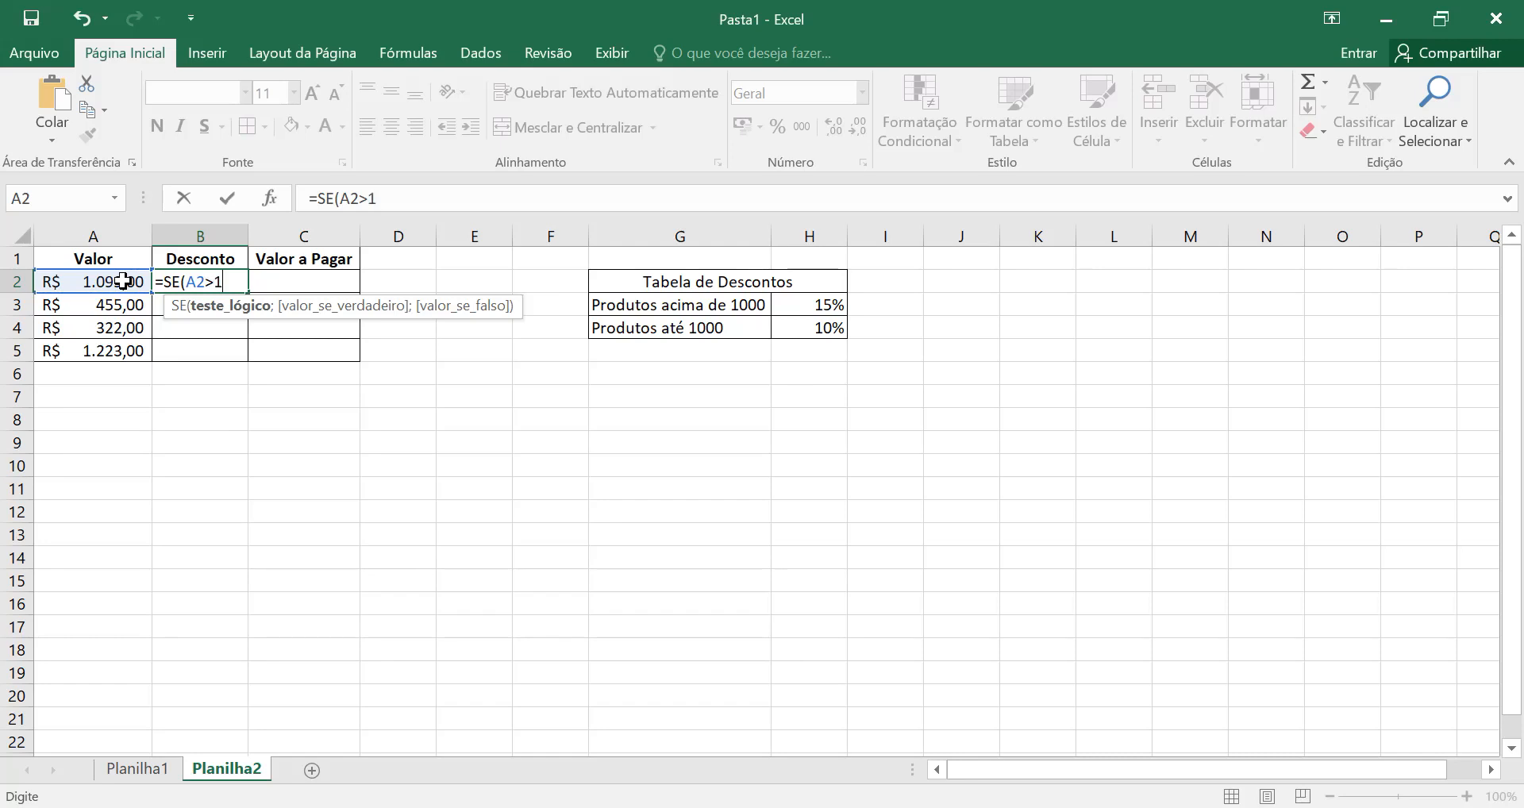
text(1000;)
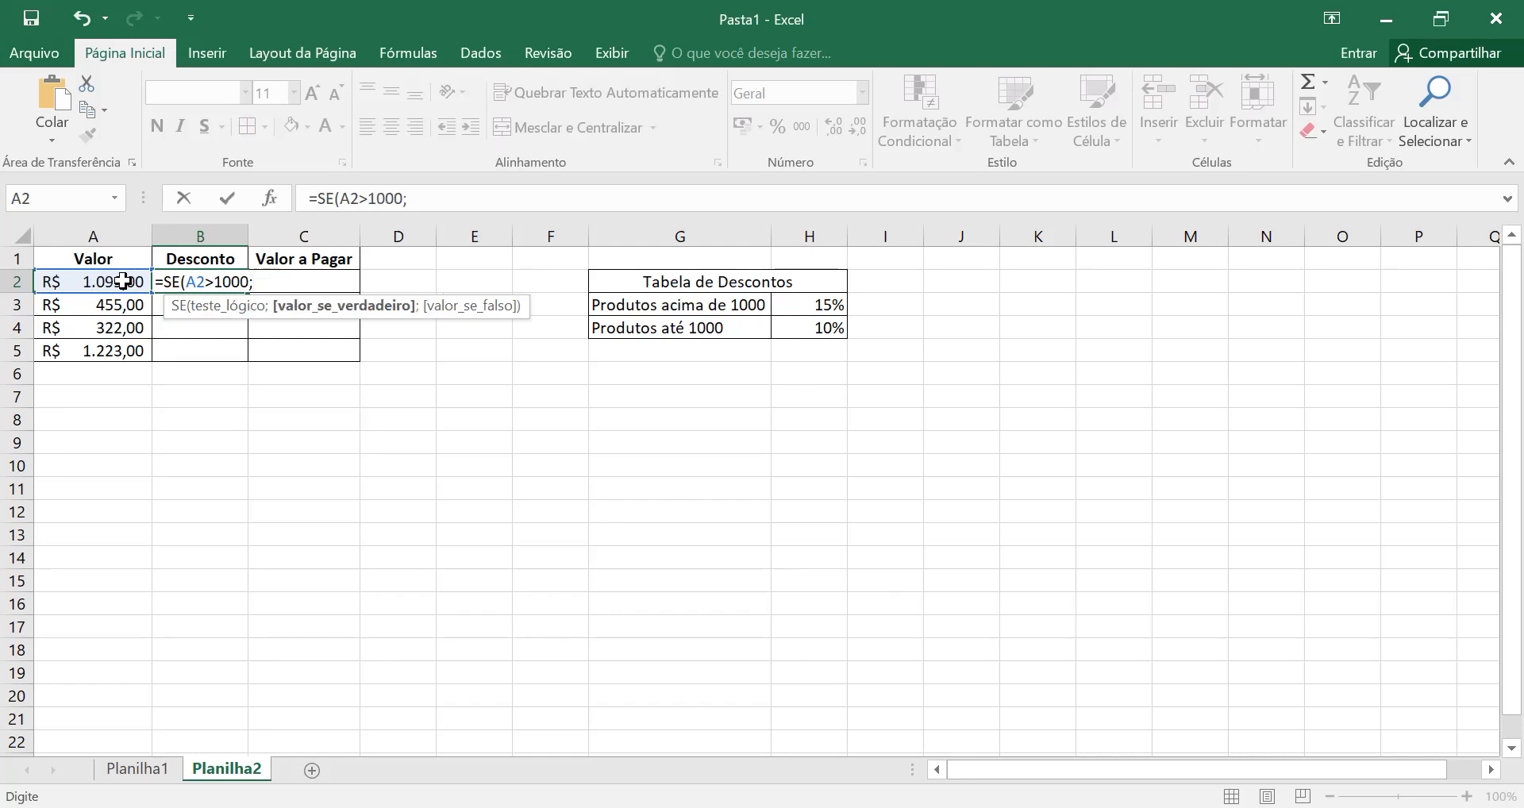
Complete the B2 discount formula with A2*H3 as the true result and A2*H4 as the false result
click(119, 283)
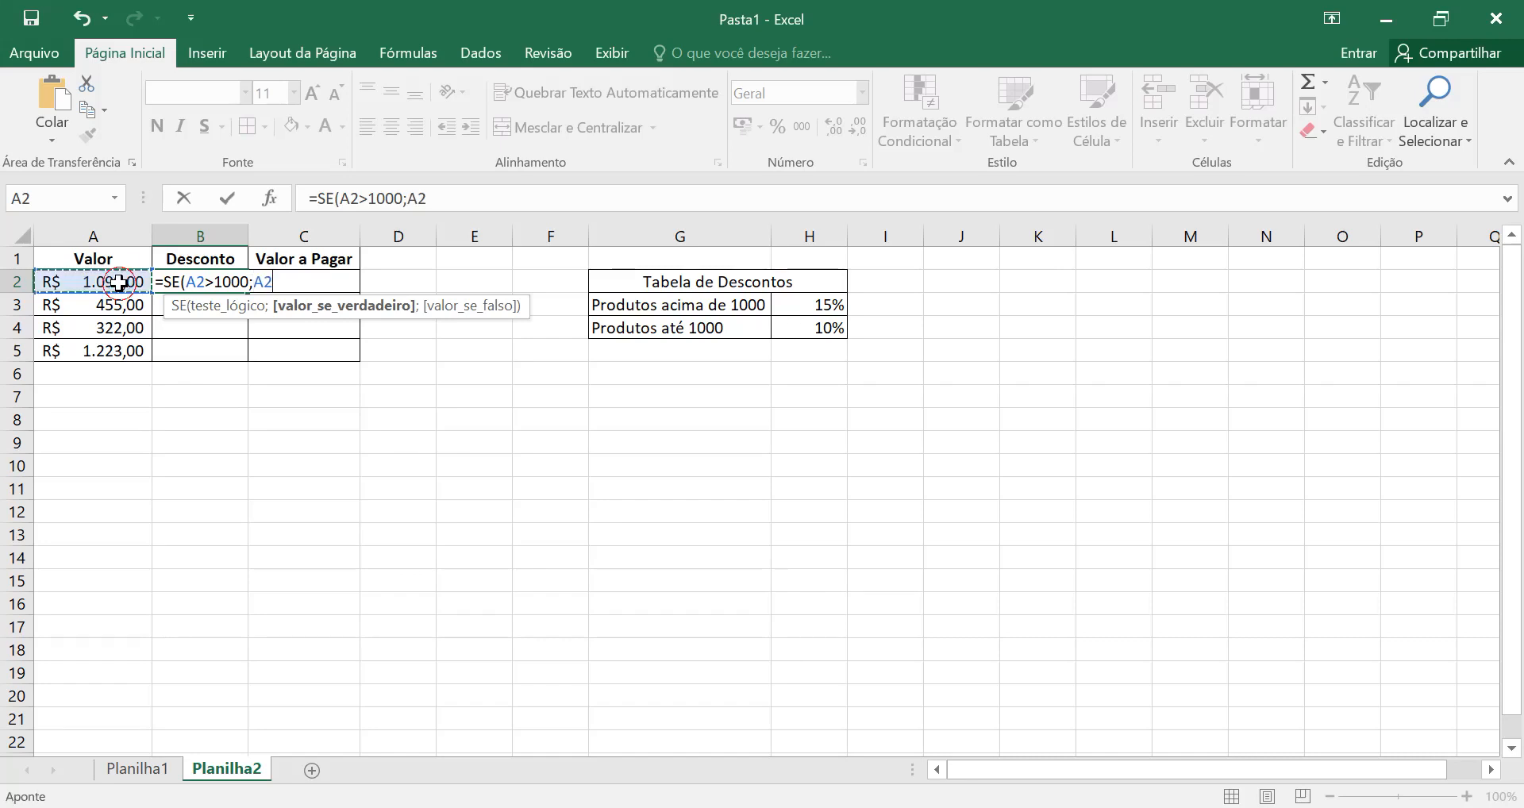
text(*)
click(833, 308)
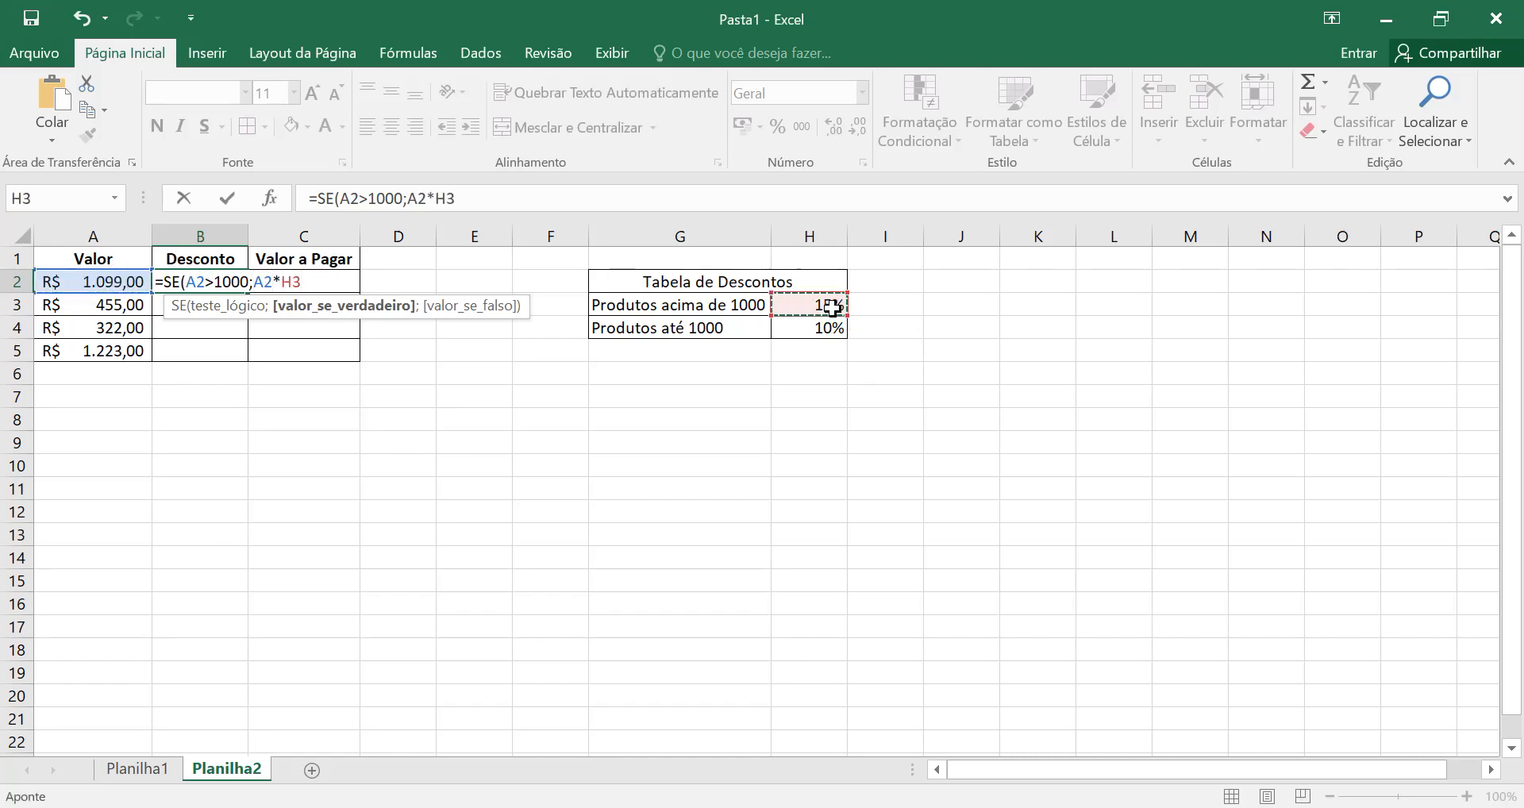
text(;)
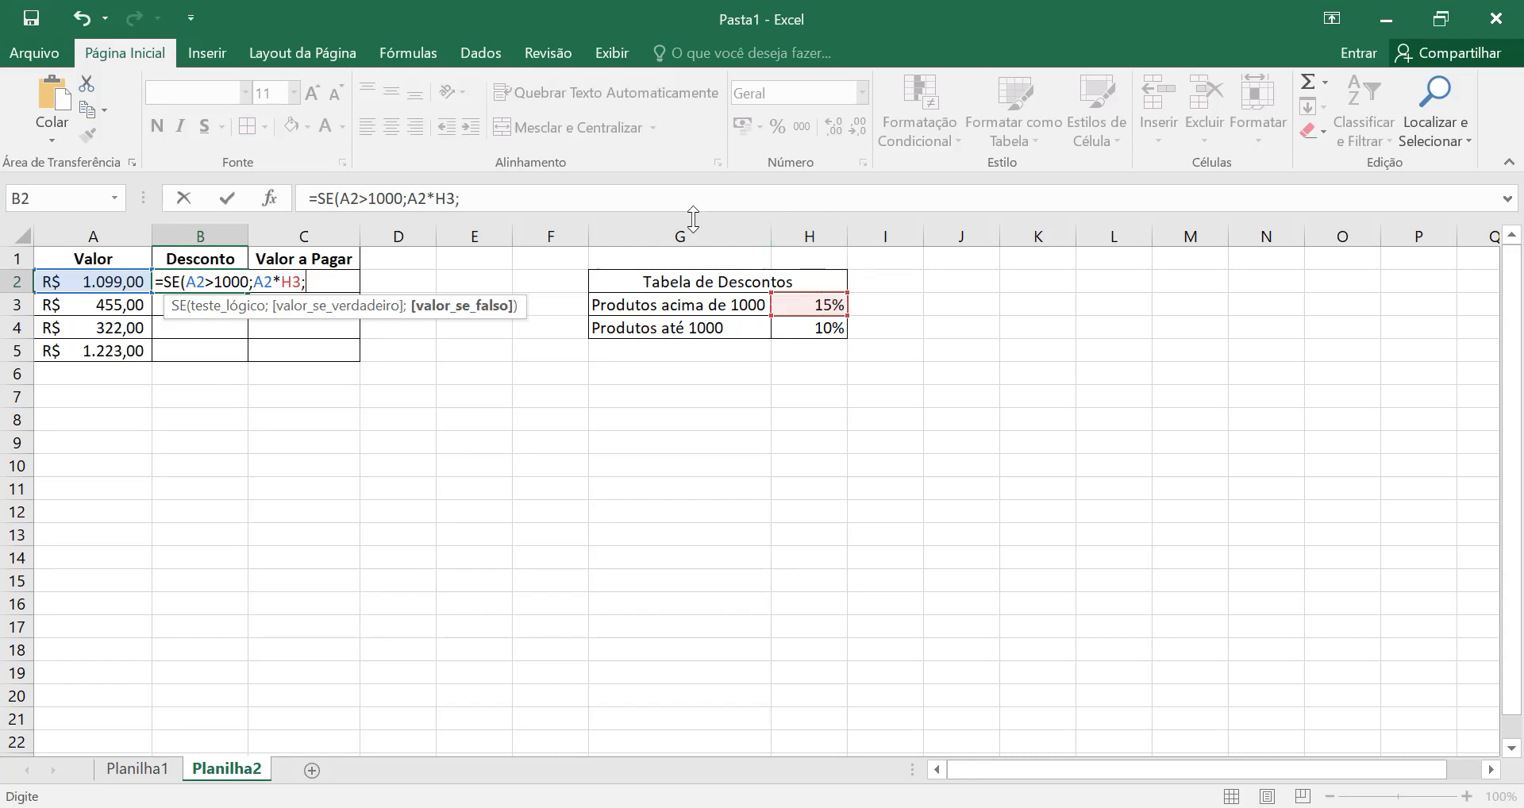
click(121, 276)
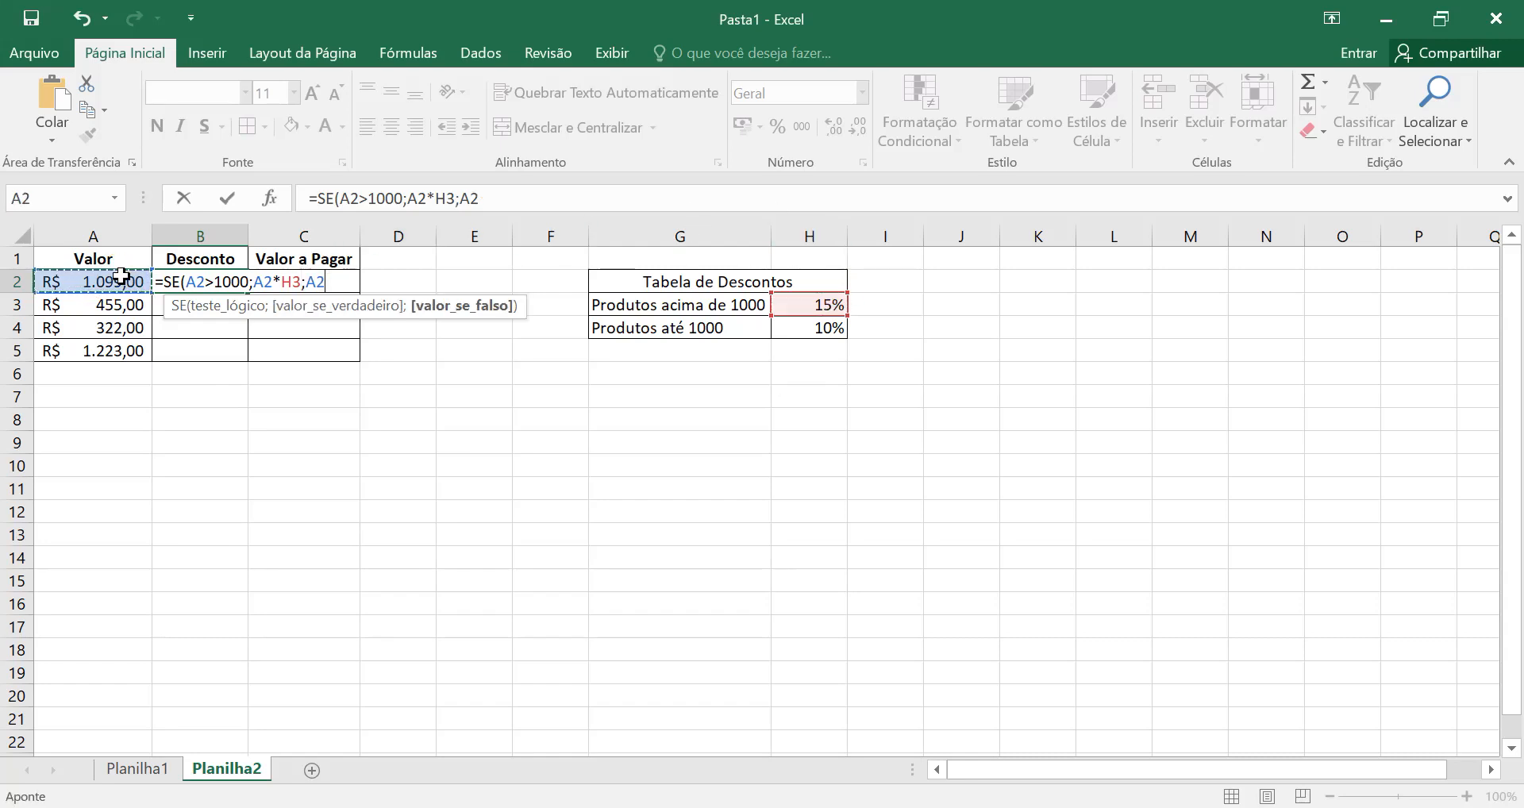
text(*)
click(827, 330)
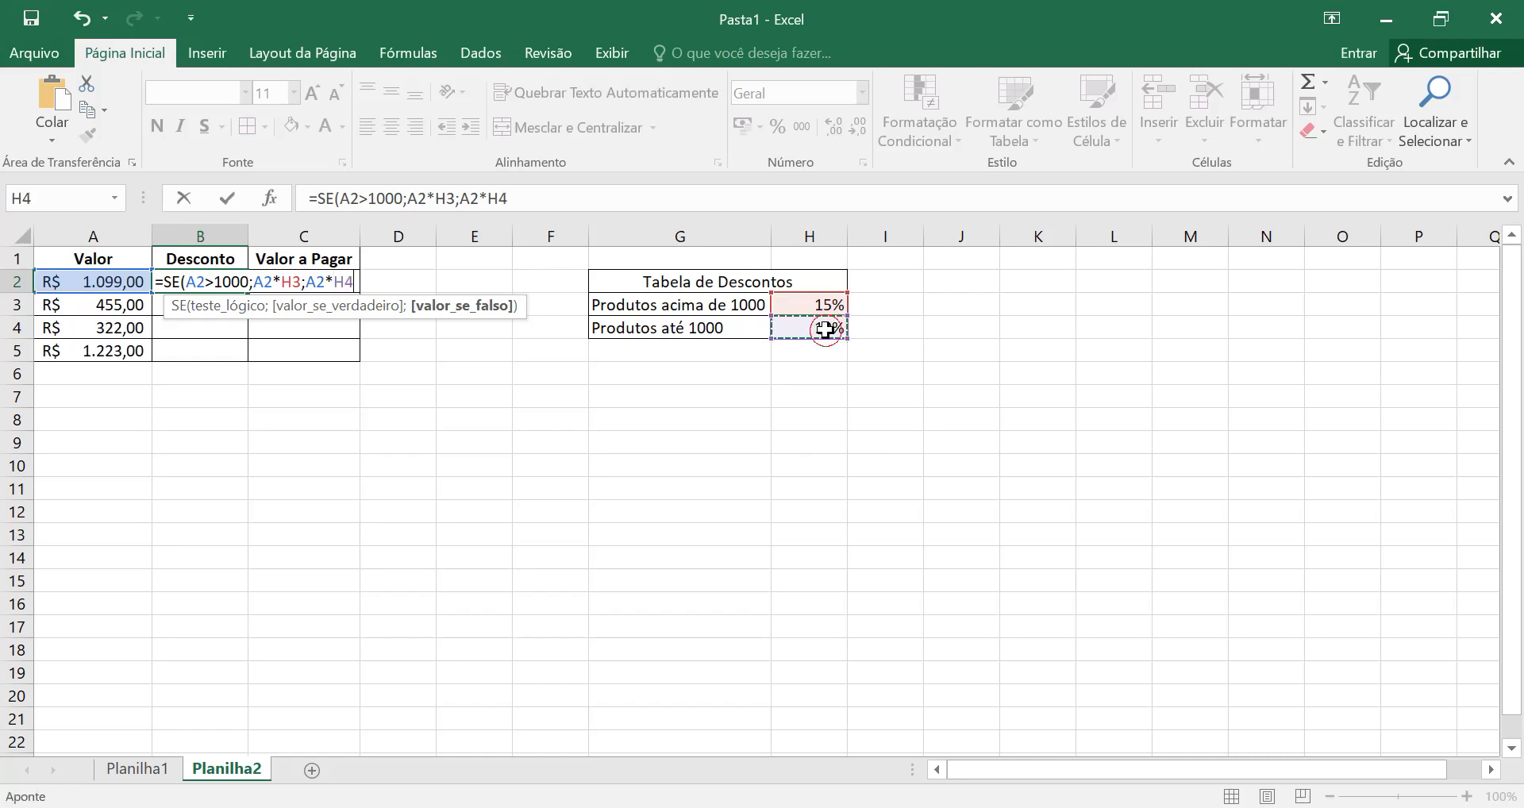
key(Return)
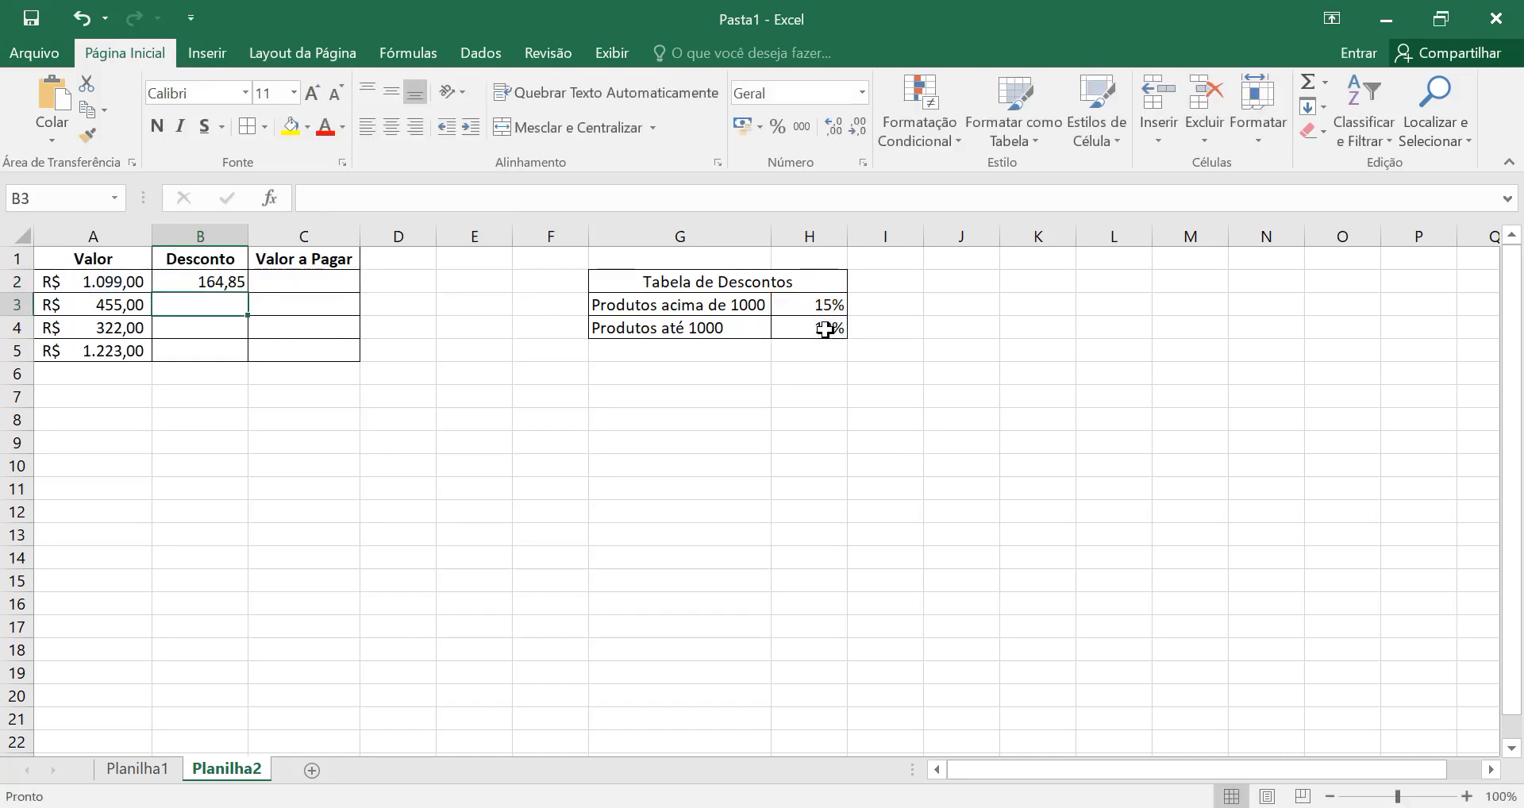
Examine the cell references used in the B2 discount formula
click(225, 282)
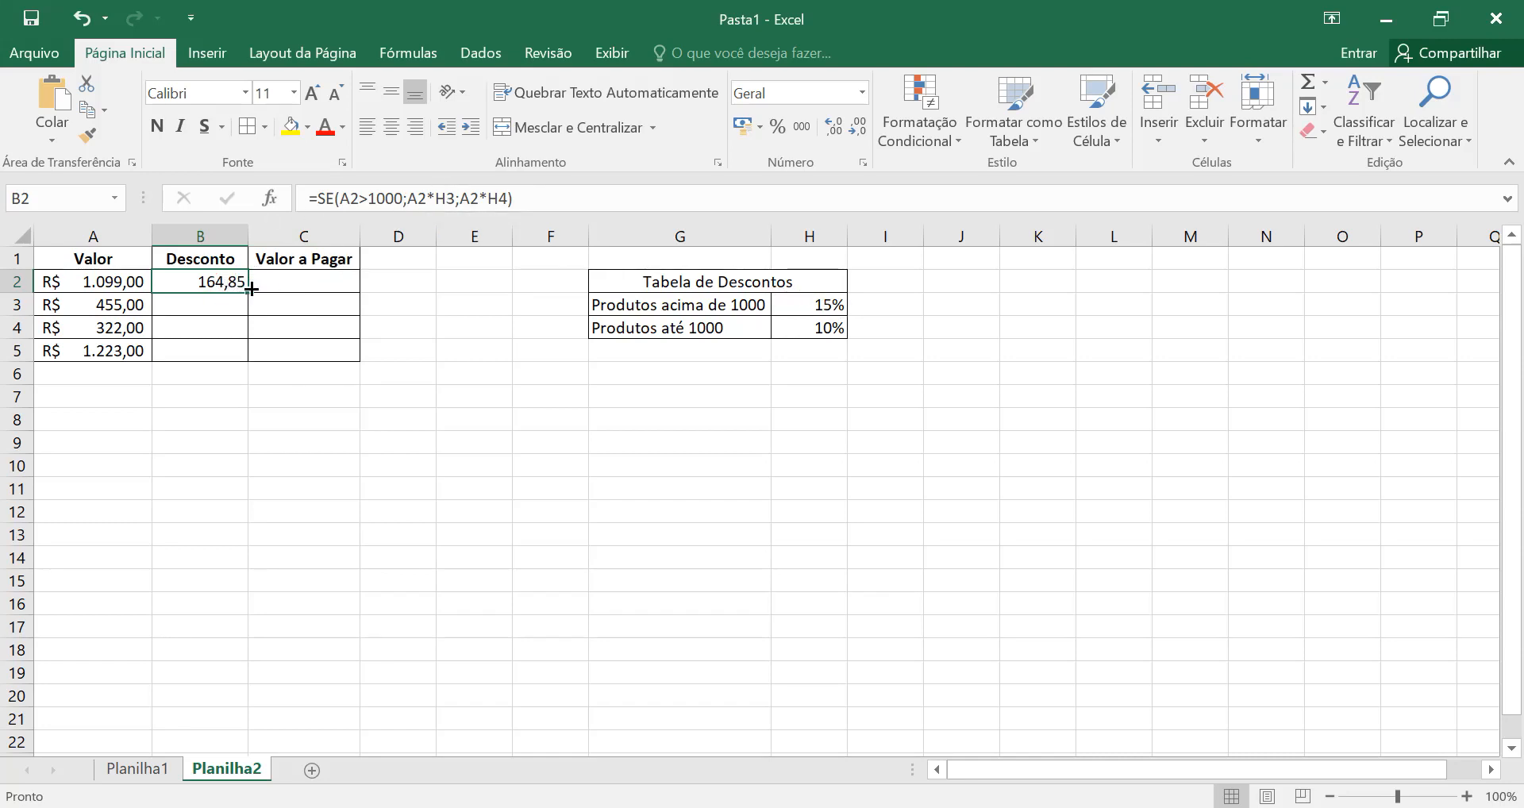
drag(246, 292, 247, 292)
double_click(350, 197)
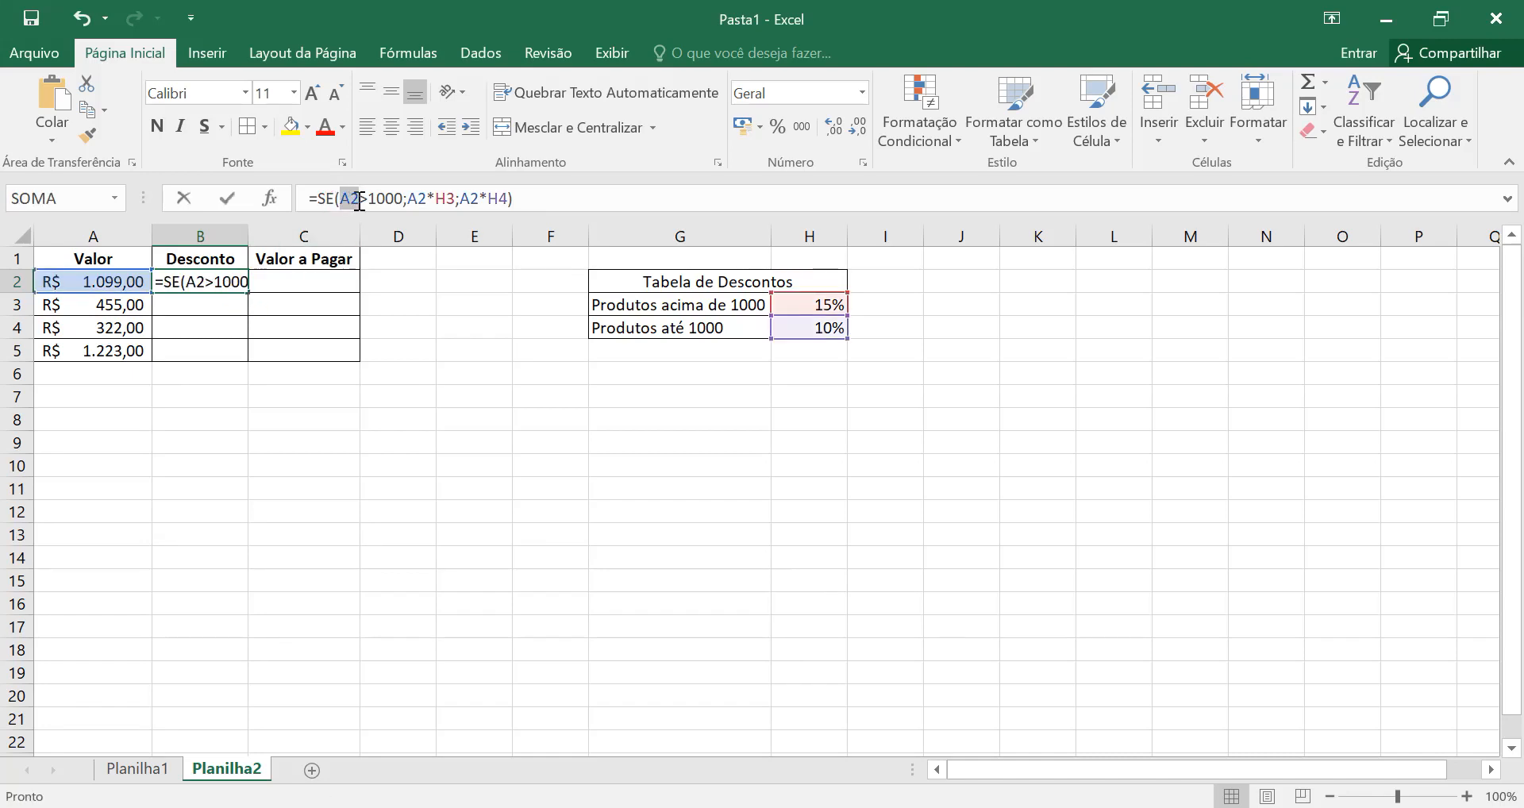
click(435, 197)
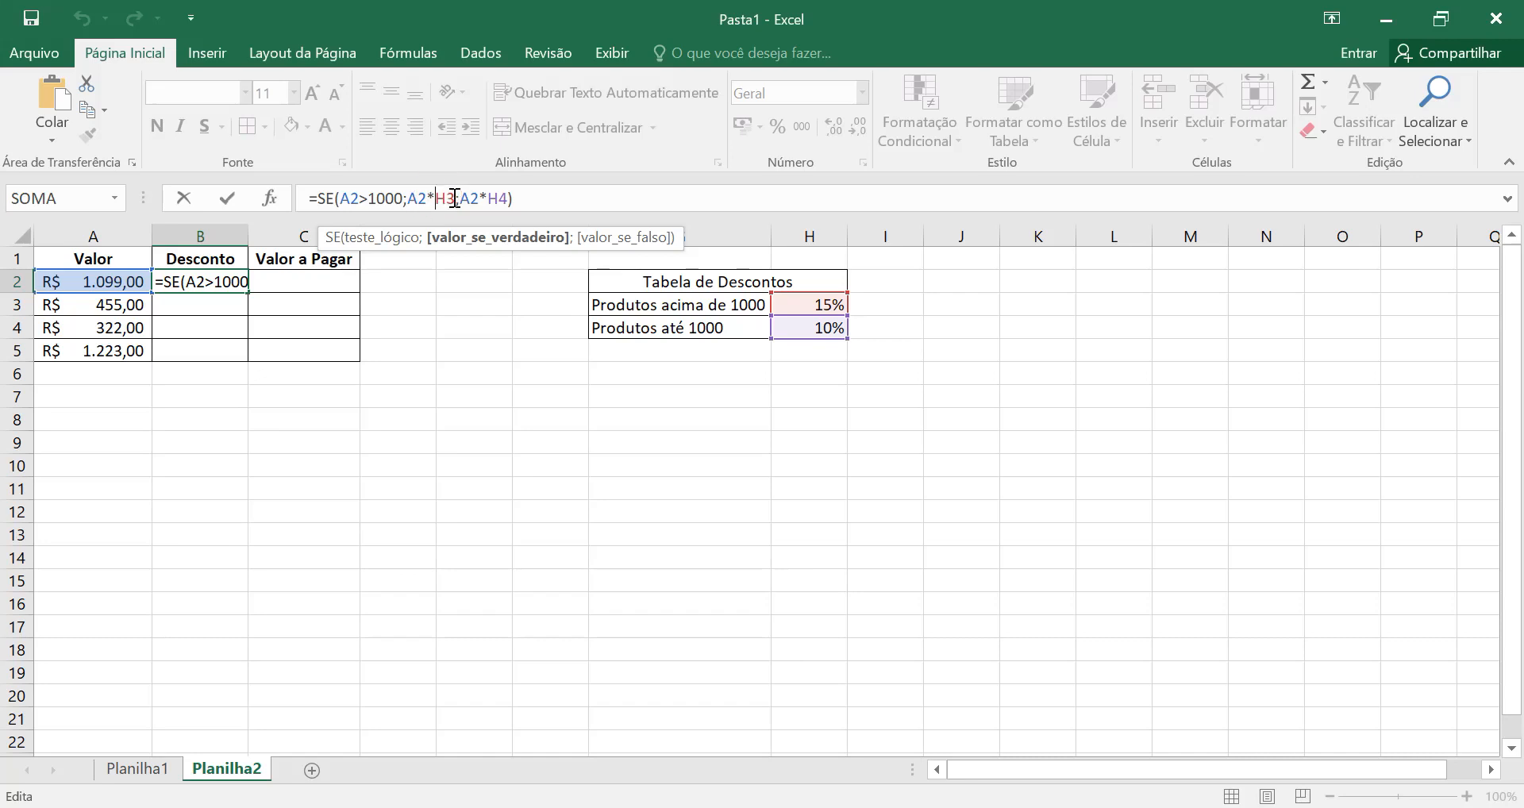
double_click(473, 198)
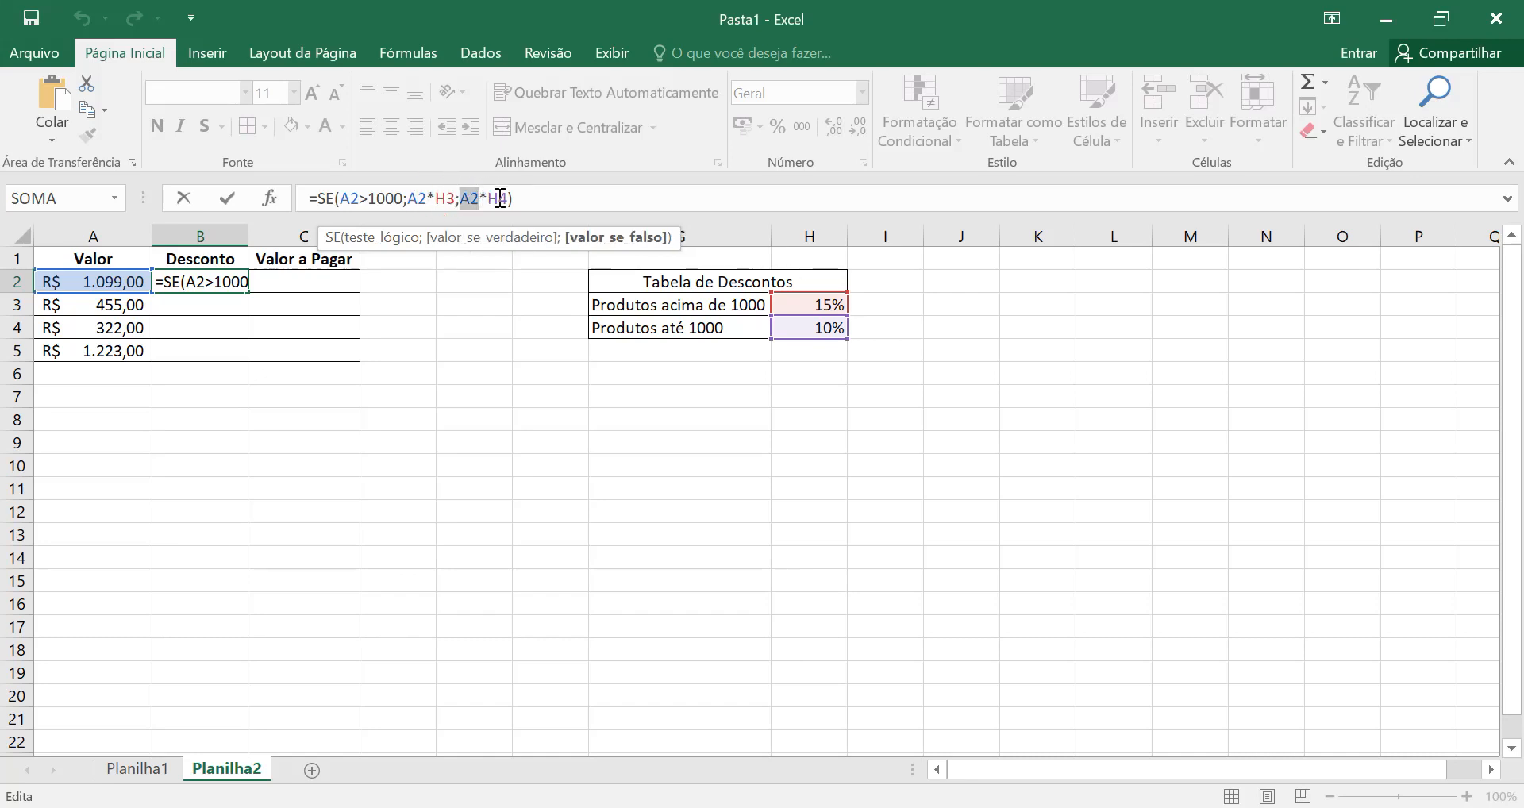
key(Return)
click(221, 278)
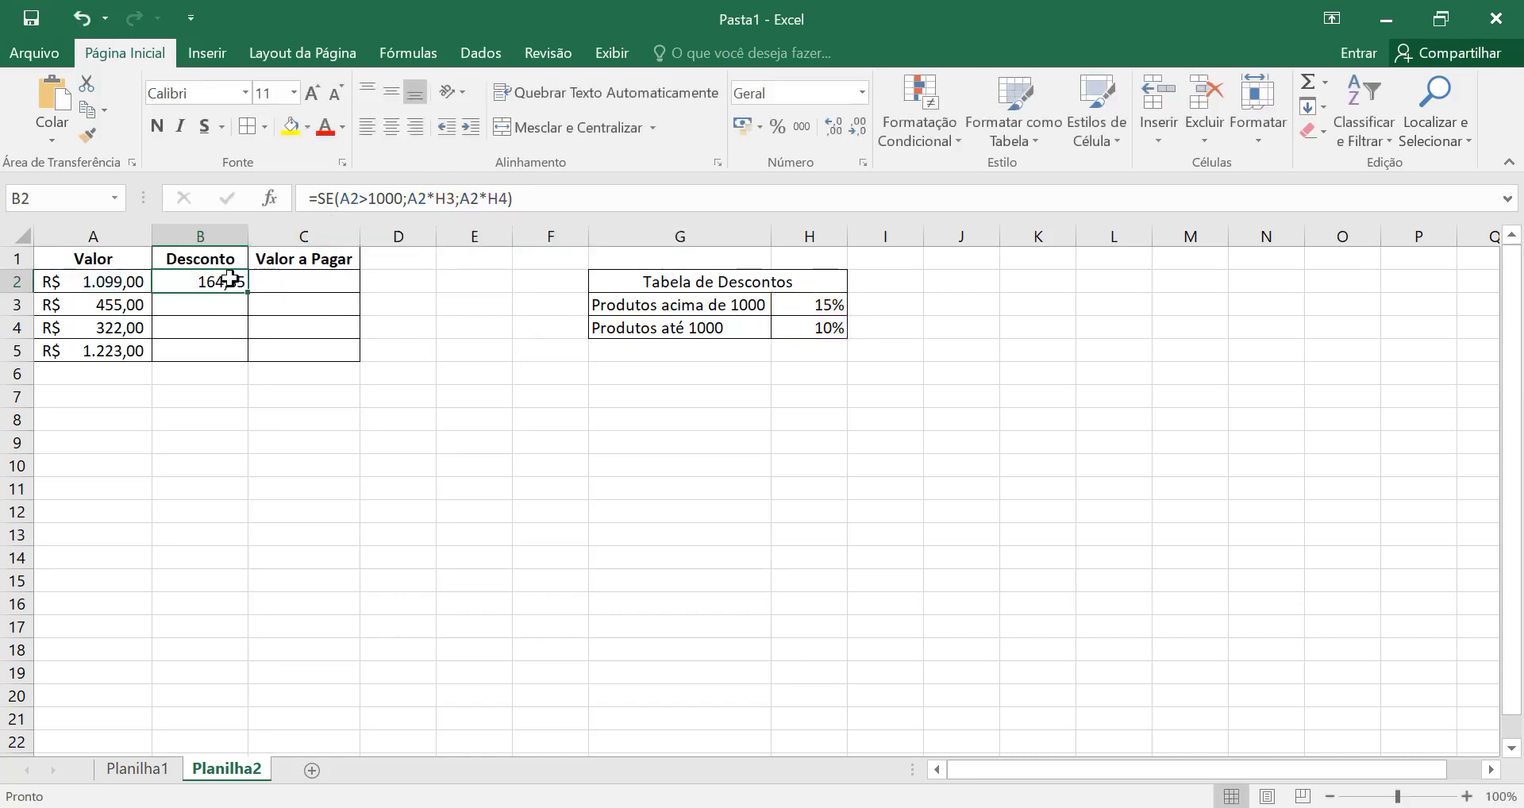
Copy the discount formula from B2 to B3 and check which cells the copied formula references
drag(252, 291, 242, 311)
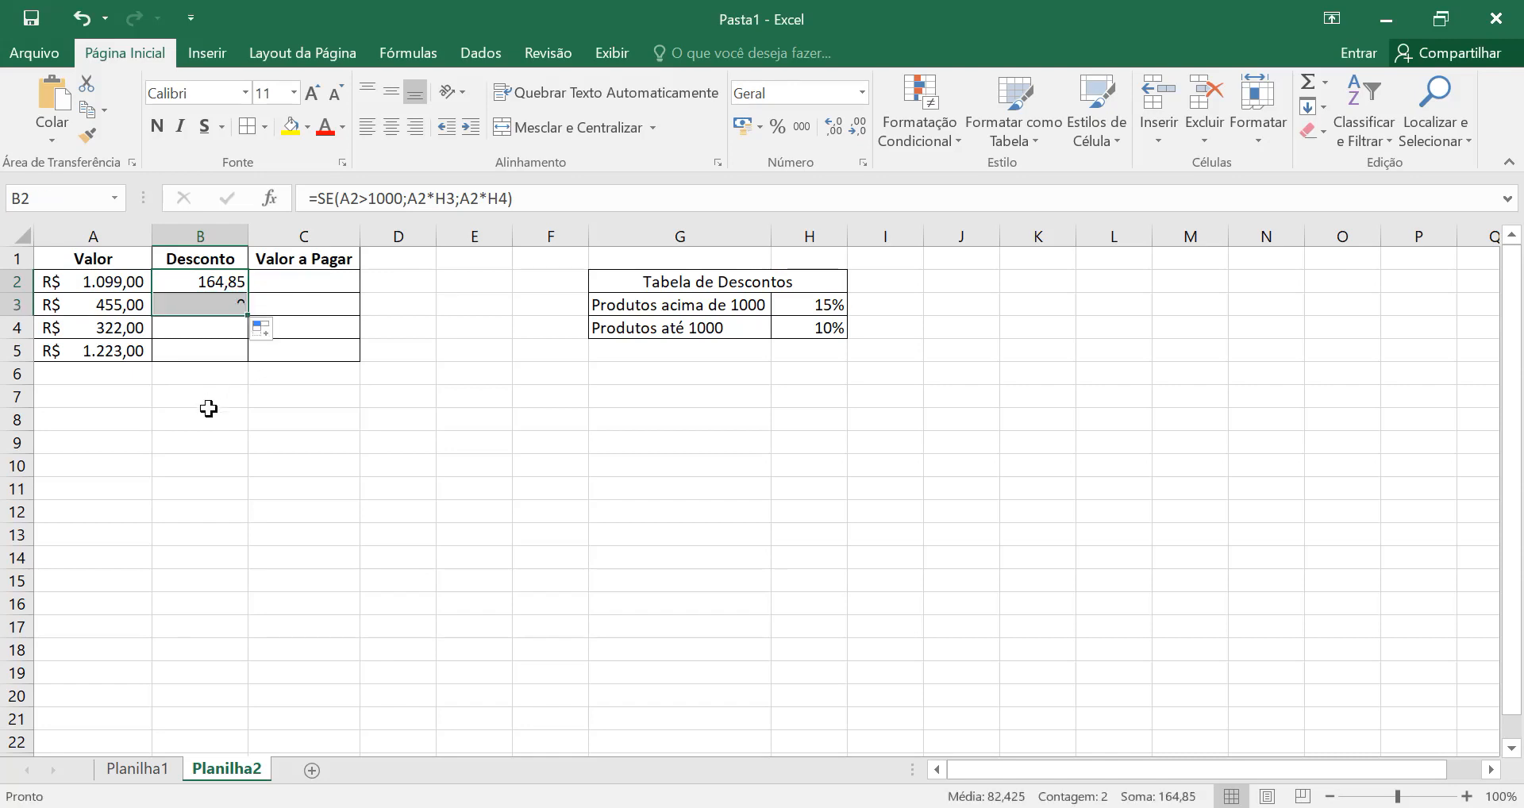
click(233, 304)
drag(342, 203, 427, 199)
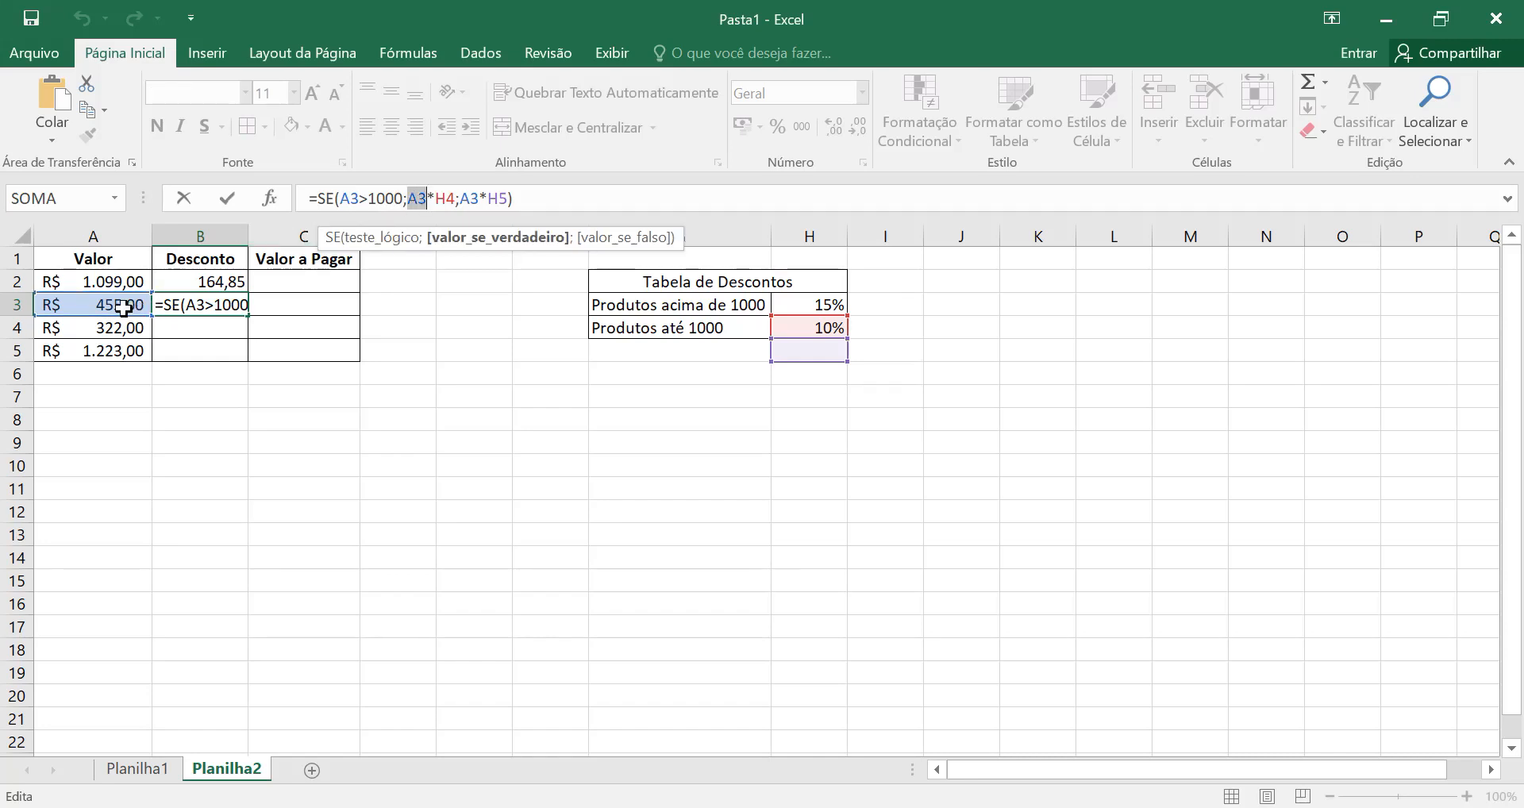
key(Escape)
click(830, 326)
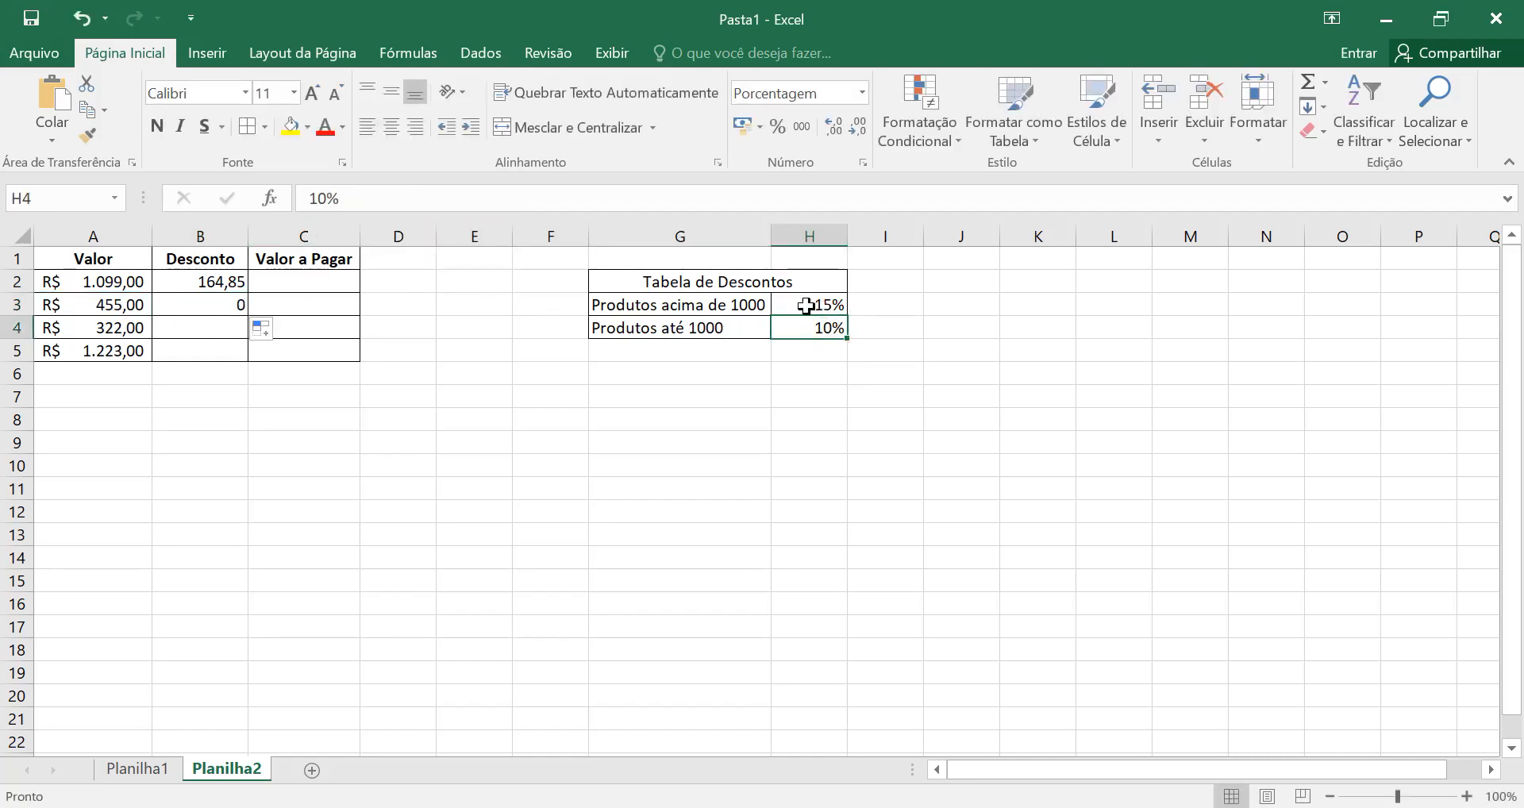
click(227, 301)
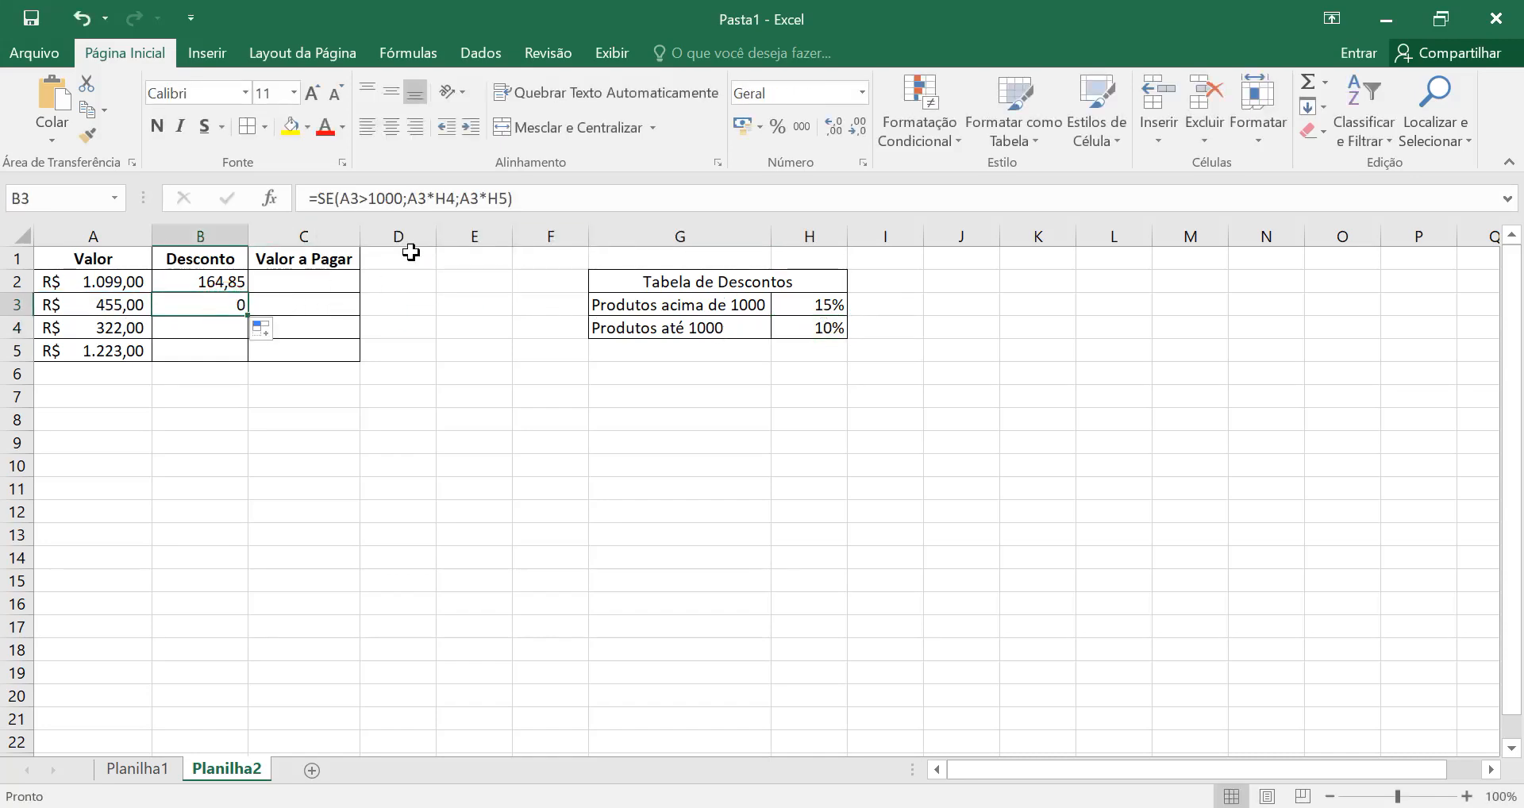
click(447, 197)
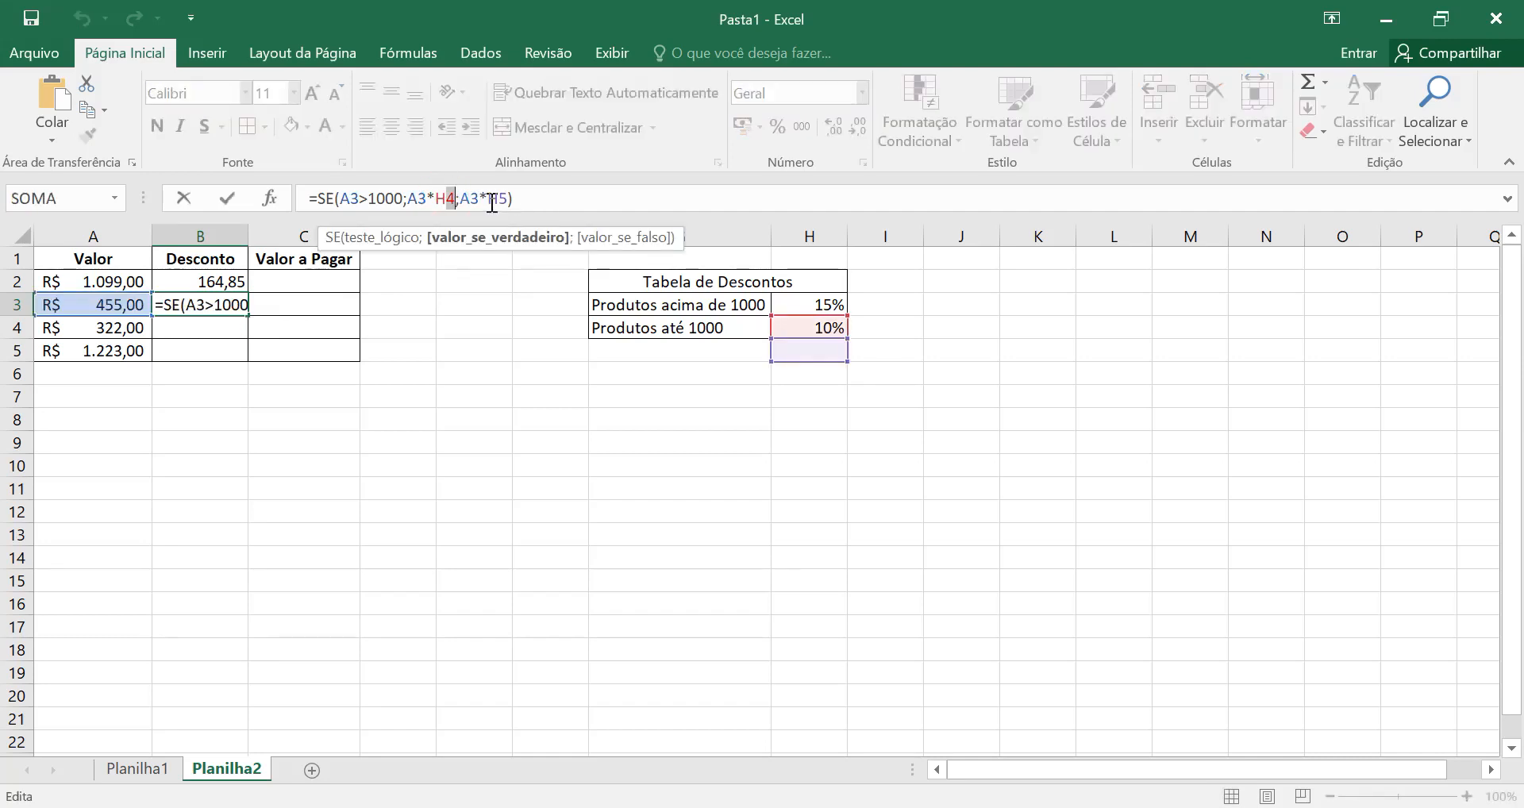
key(ctrl+Return)
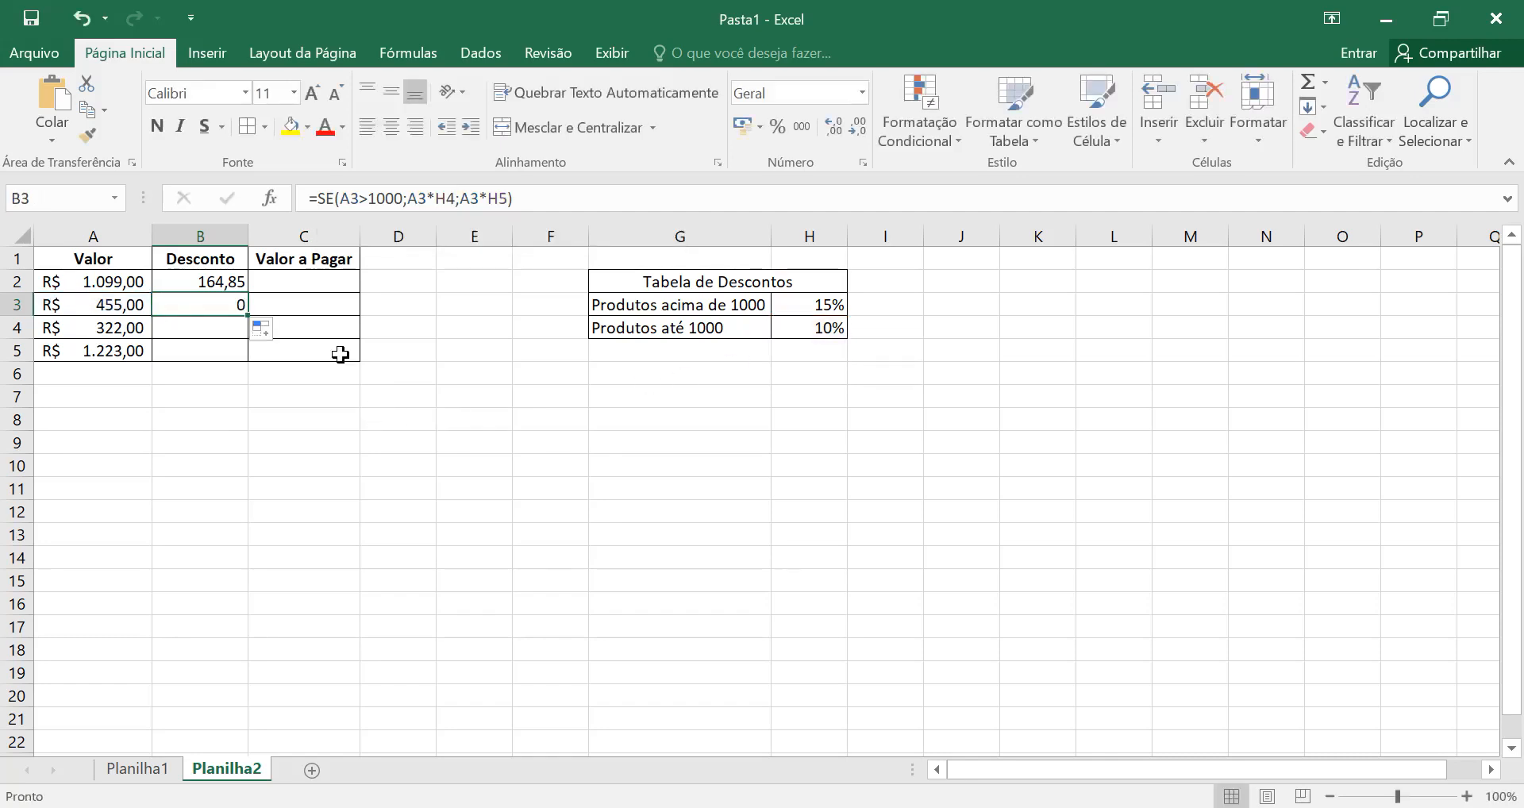
Fill the Desconto formula from B3 down to B5 and compare the values with the 15% rate and the B2 formula
drag(246, 347, 246, 359)
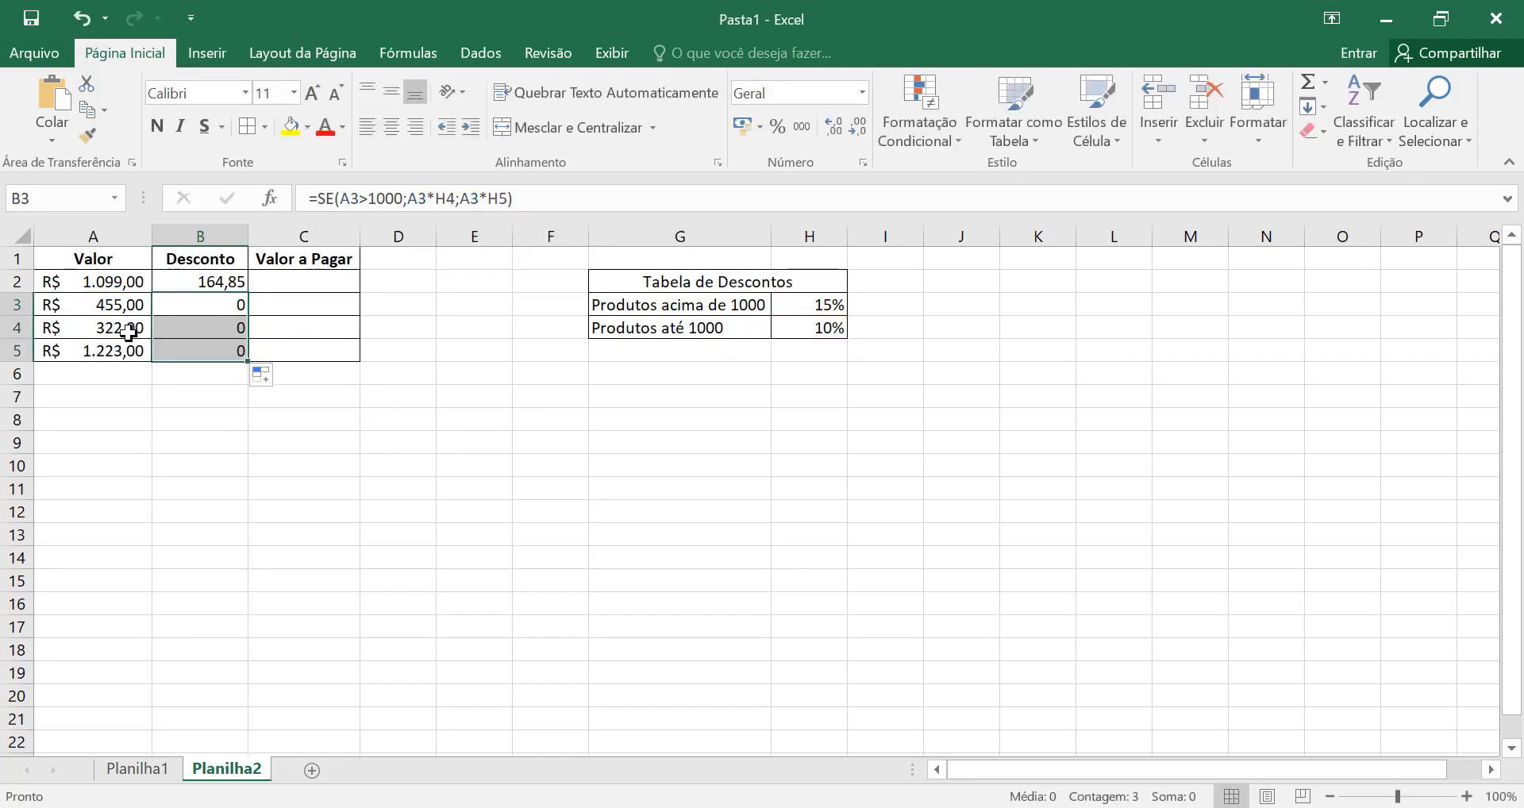
drag(123, 284, 130, 349)
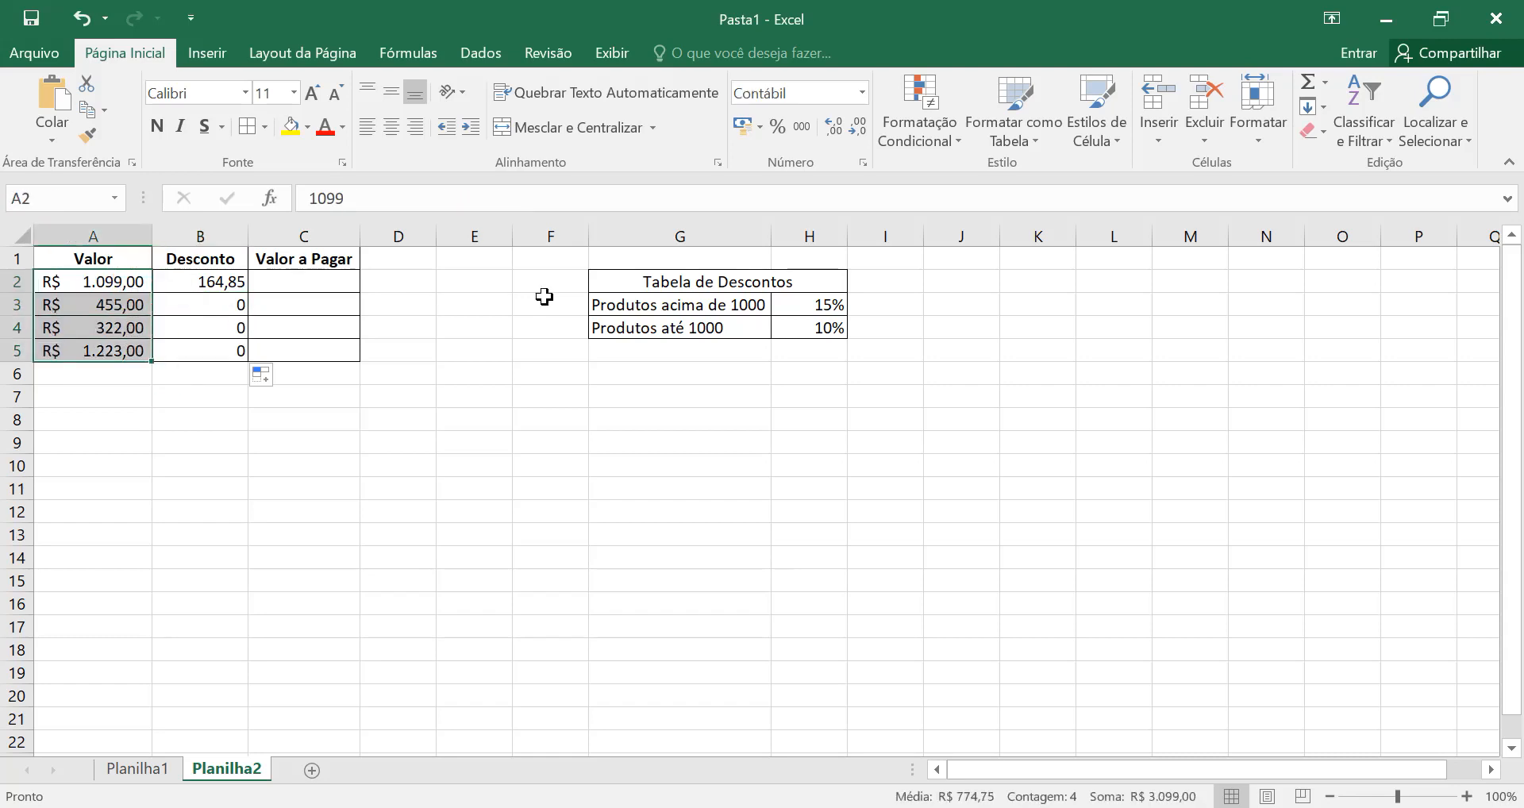
click(804, 309)
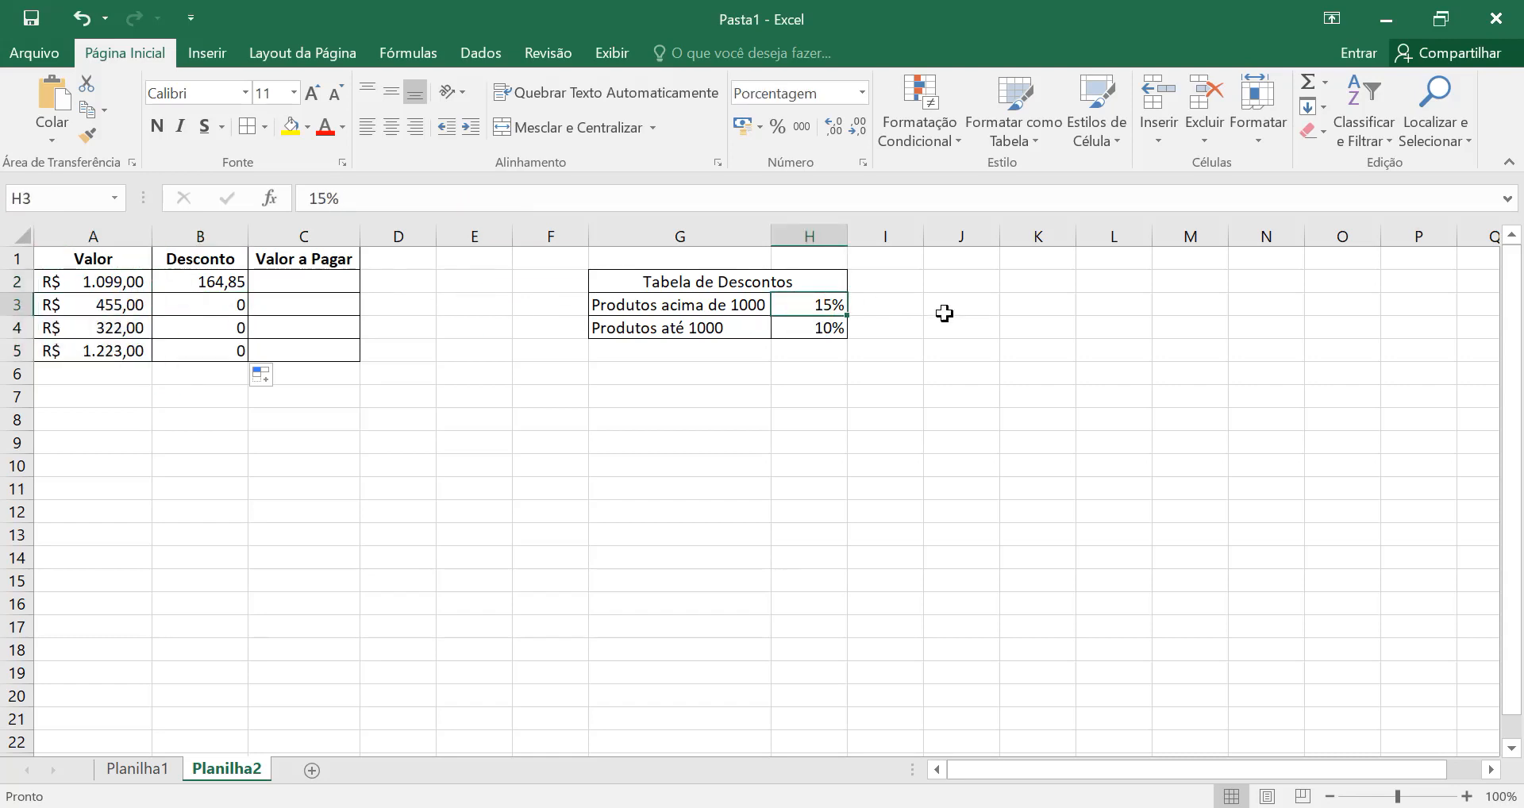
click(224, 280)
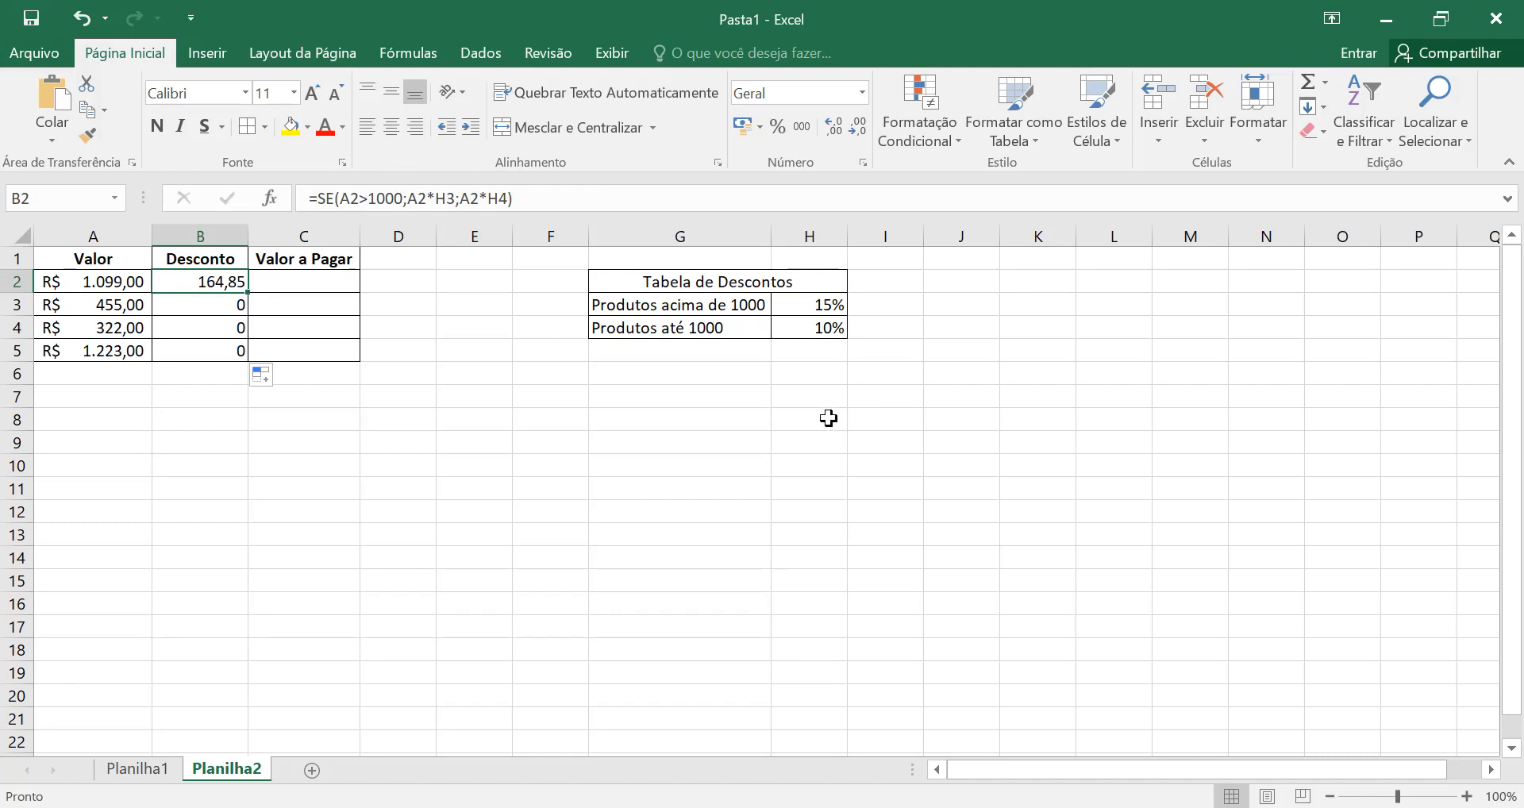
Enter a $ symbol in the empty cell J6, beside the discount table
click(962, 378)
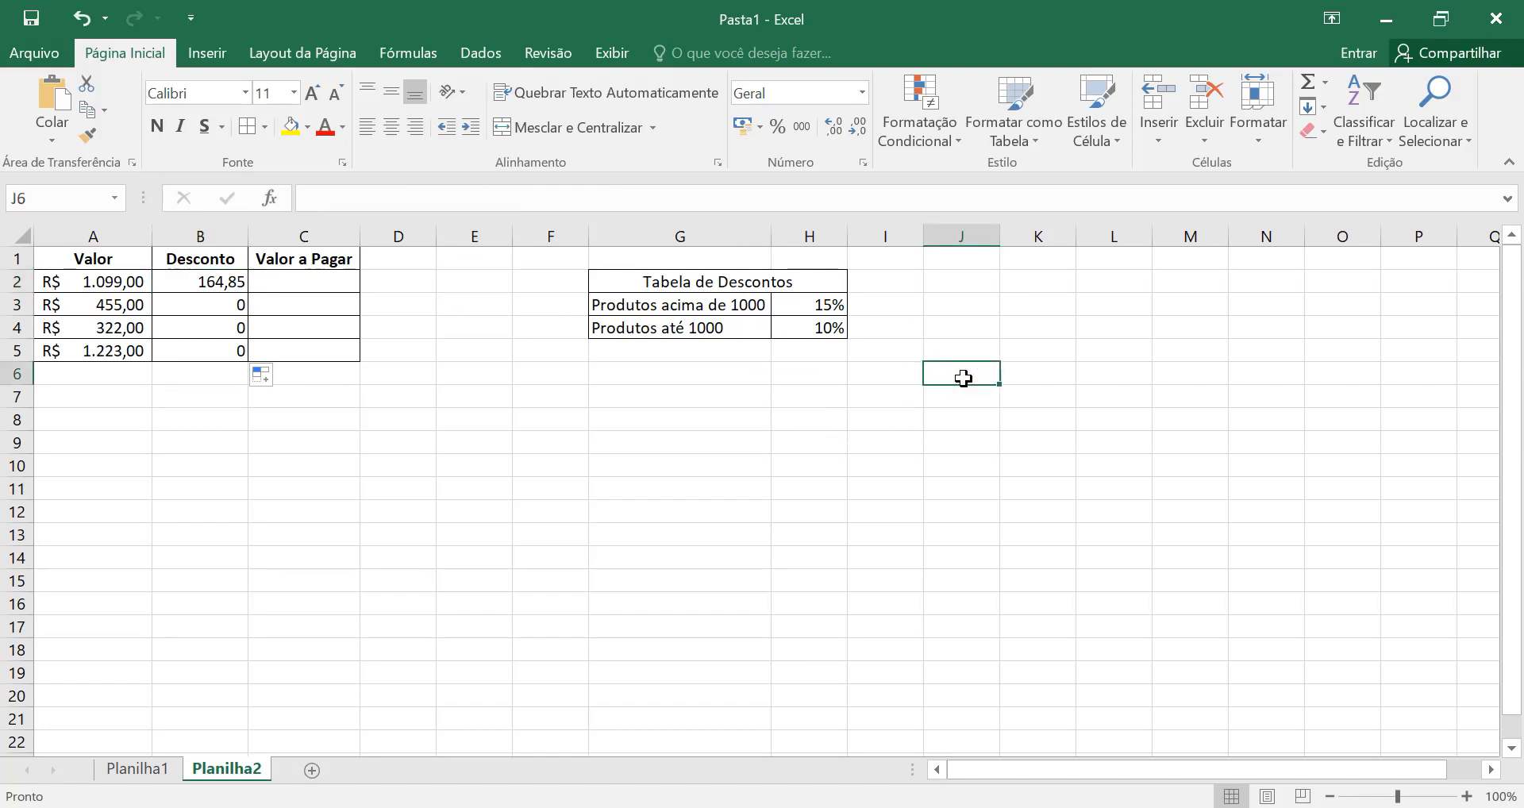
text($)
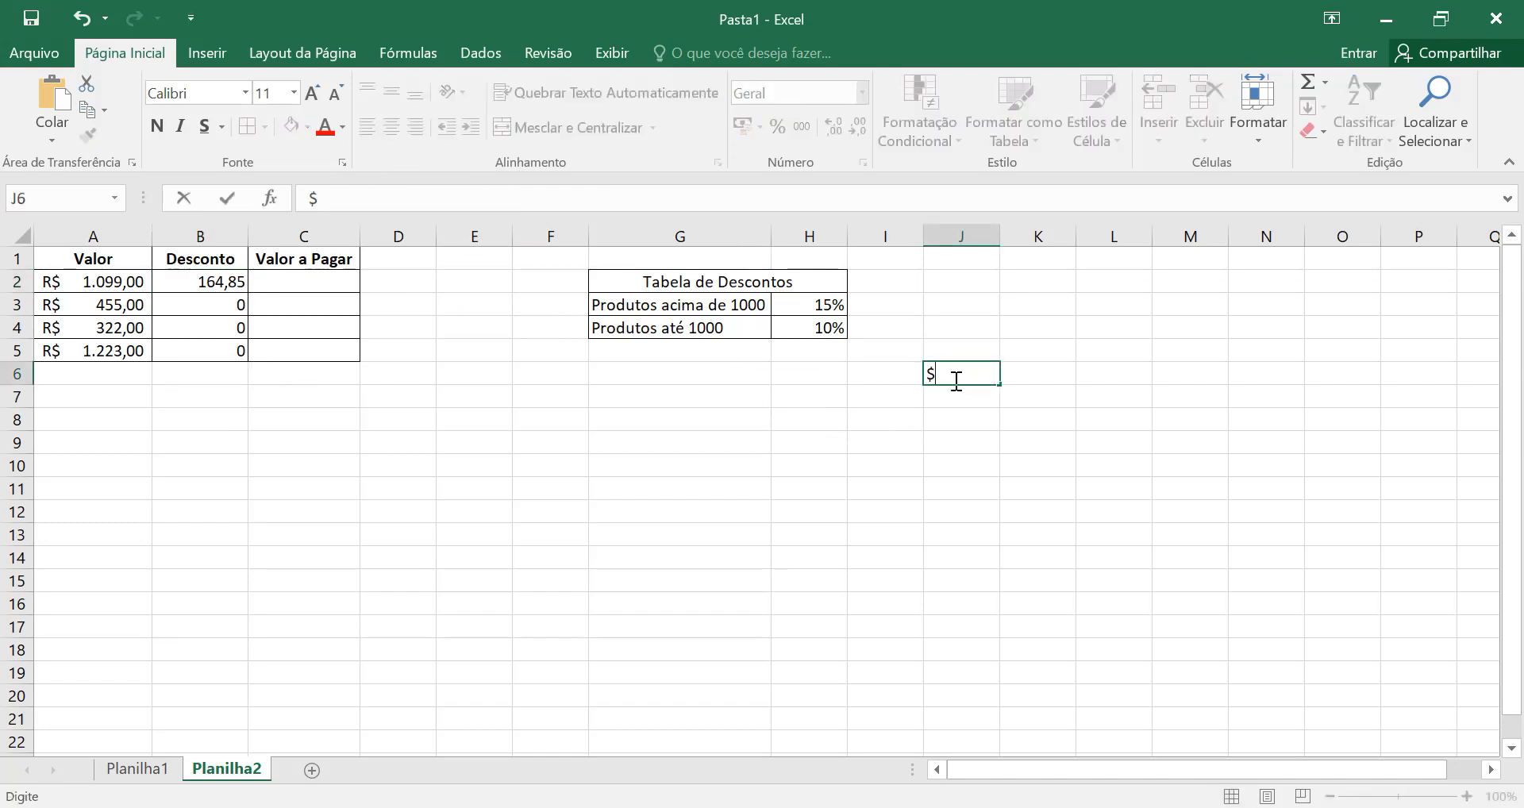
Make the rate references in the B2 discount formula absolute, as $H$3 and $H$4
click(210, 283)
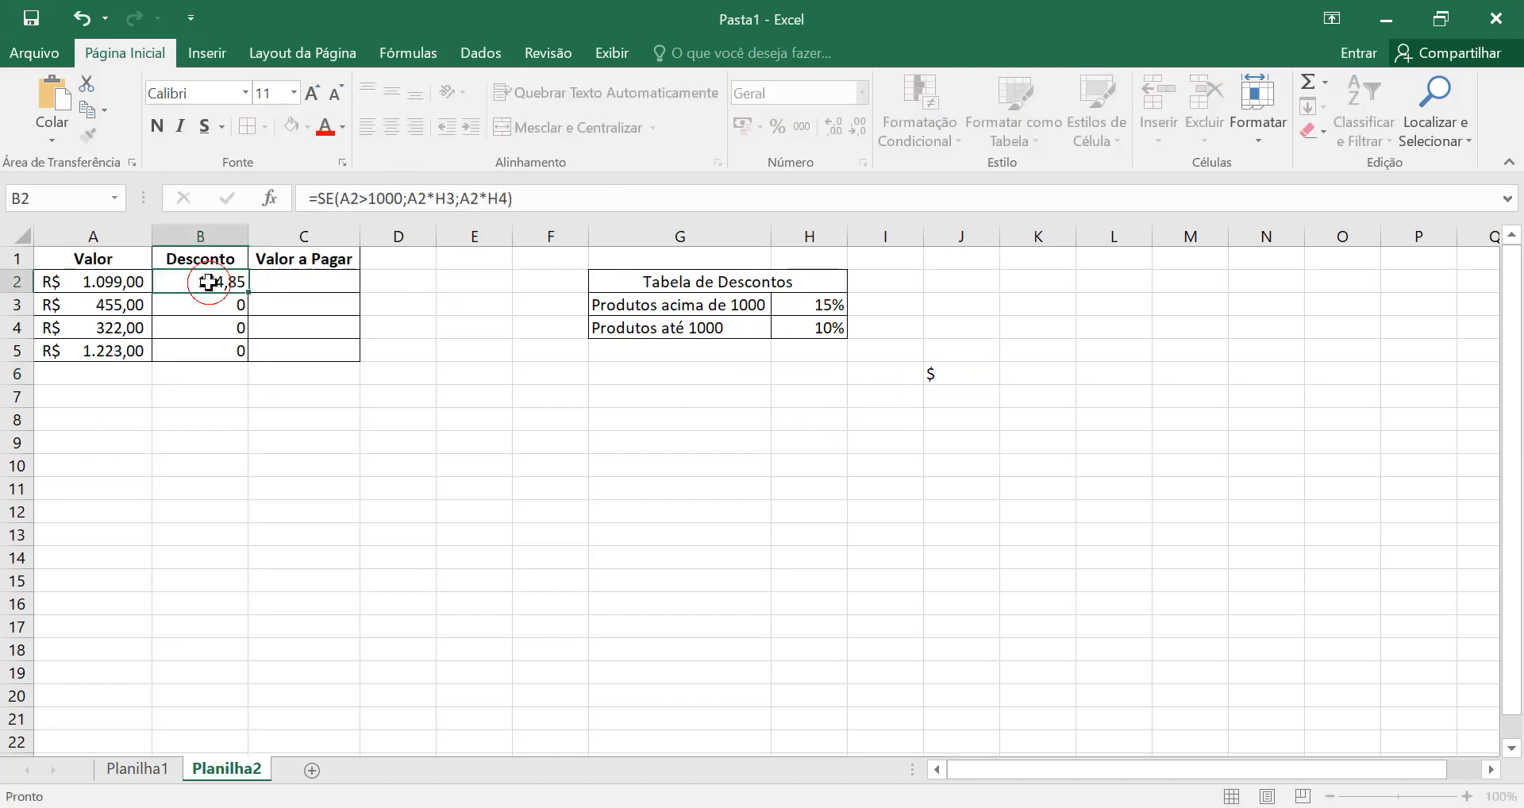
click(439, 198)
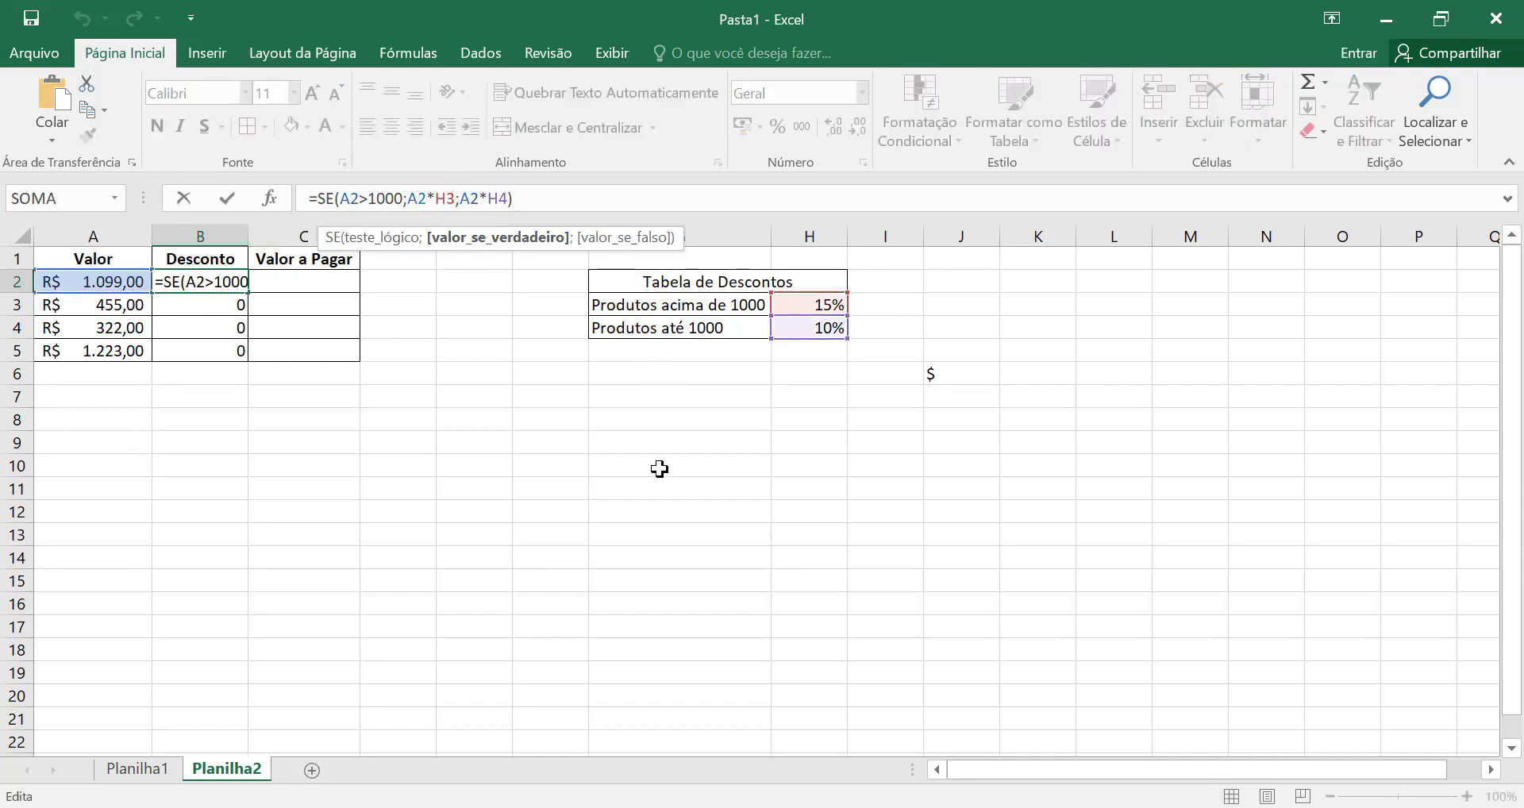
text($)
click(455, 198)
text($)
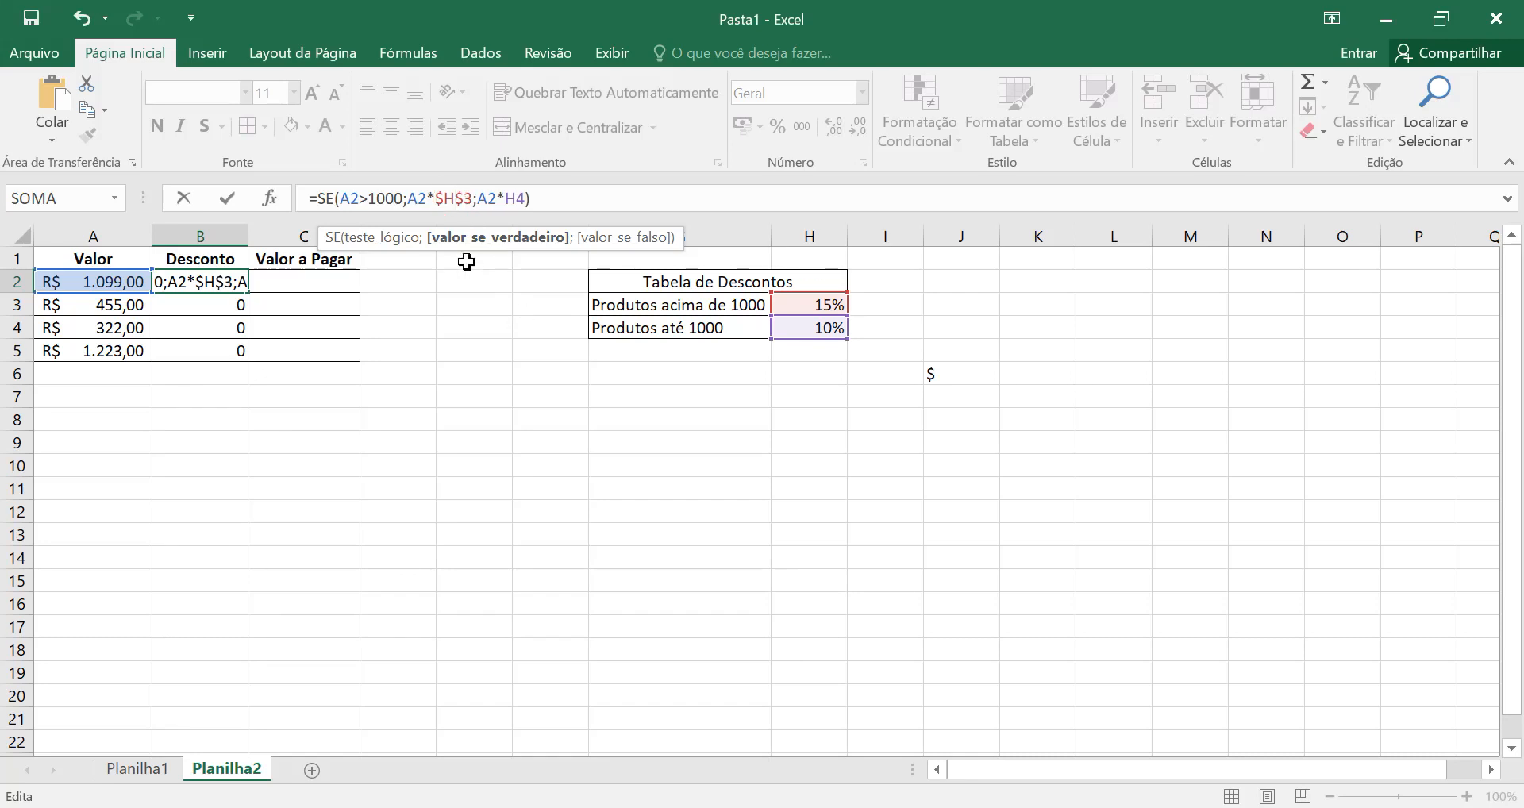
click(506, 199)
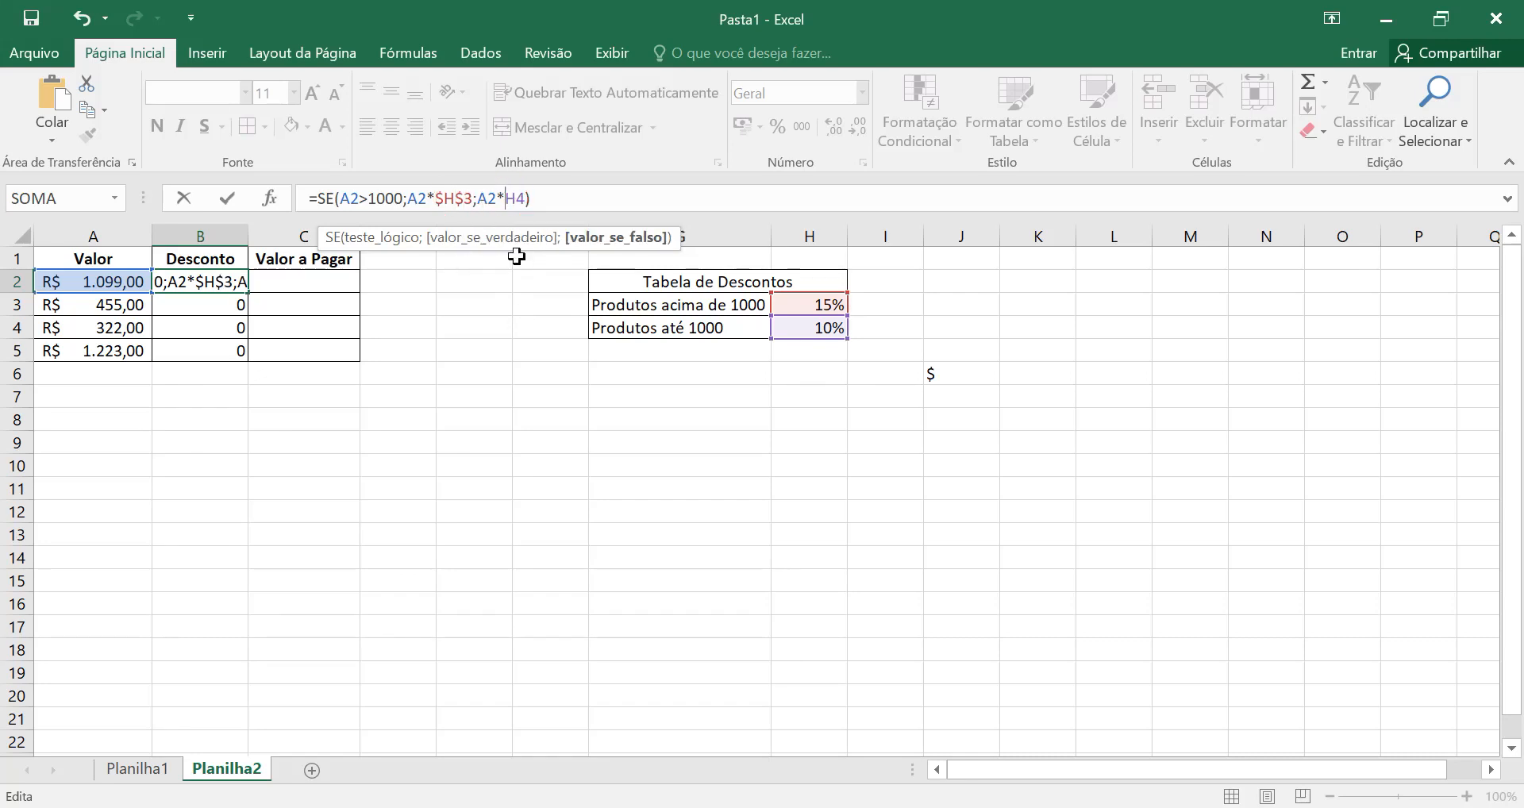
text($)
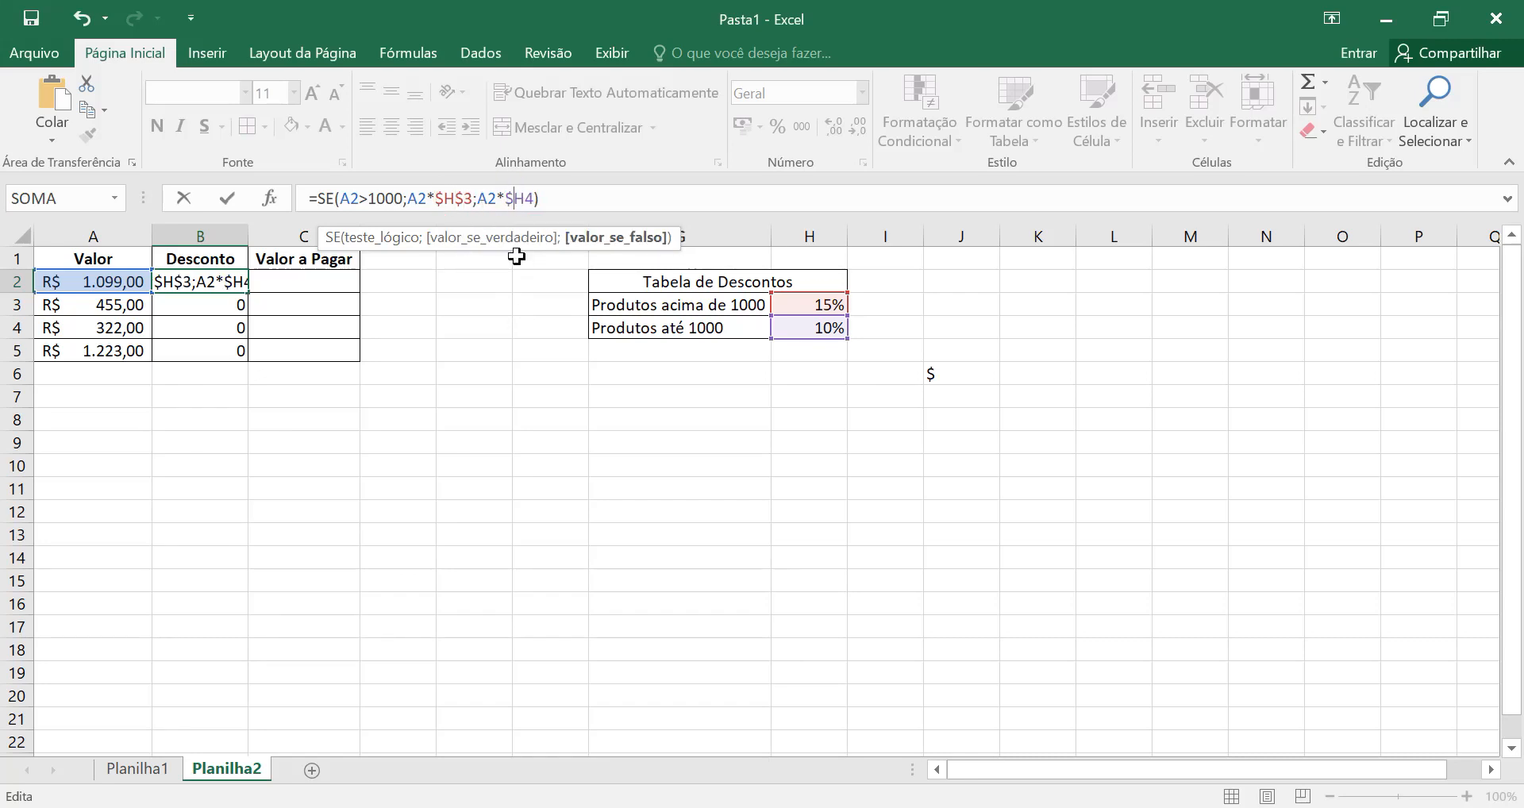
click(530, 199)
text($)
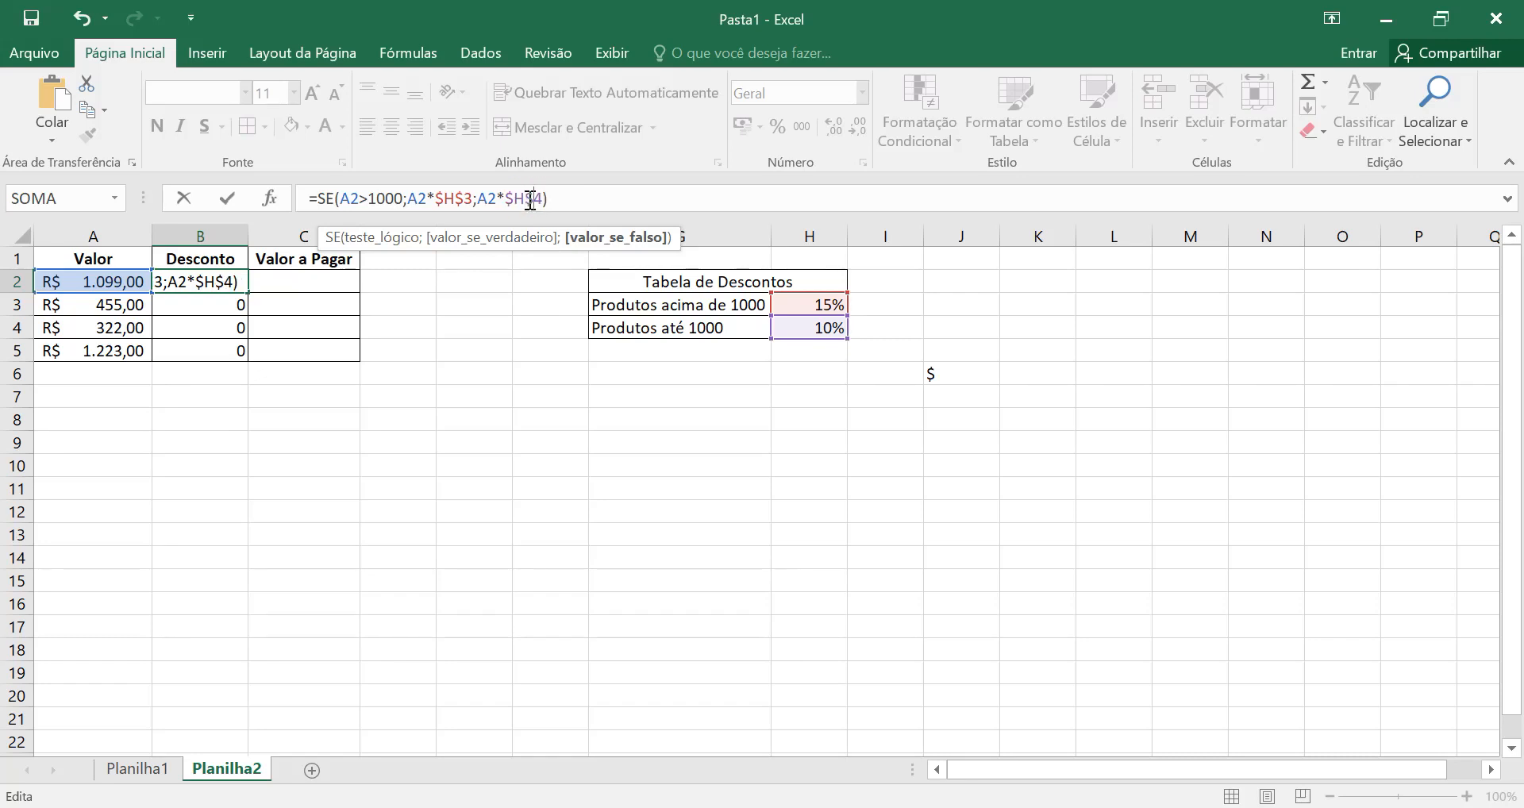
key(ctrl+Return)
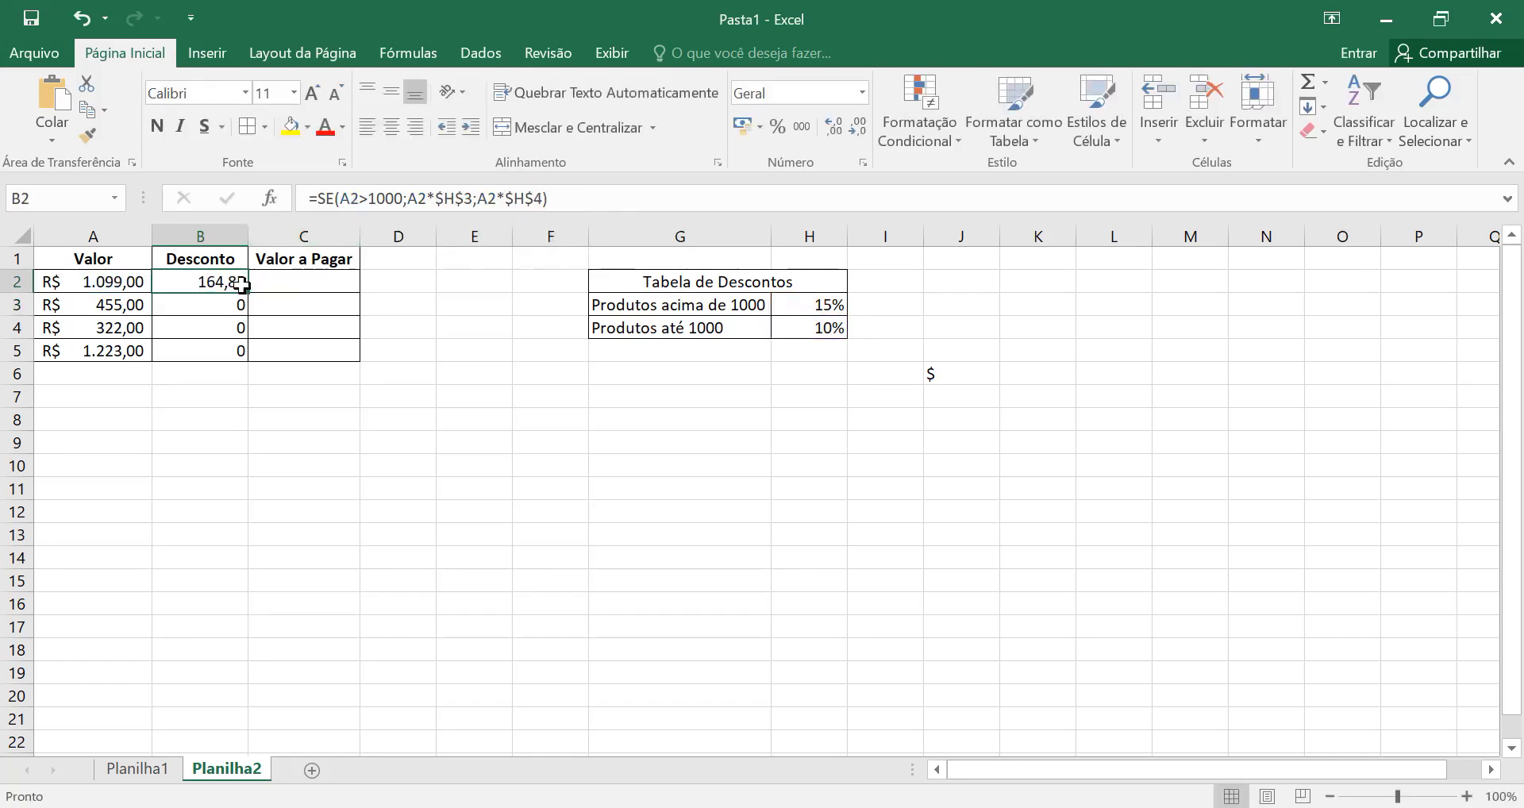
Fill the B2 discount formula down to B5 and apply the Contábil number format to B2:B5
drag(247, 293, 243, 353)
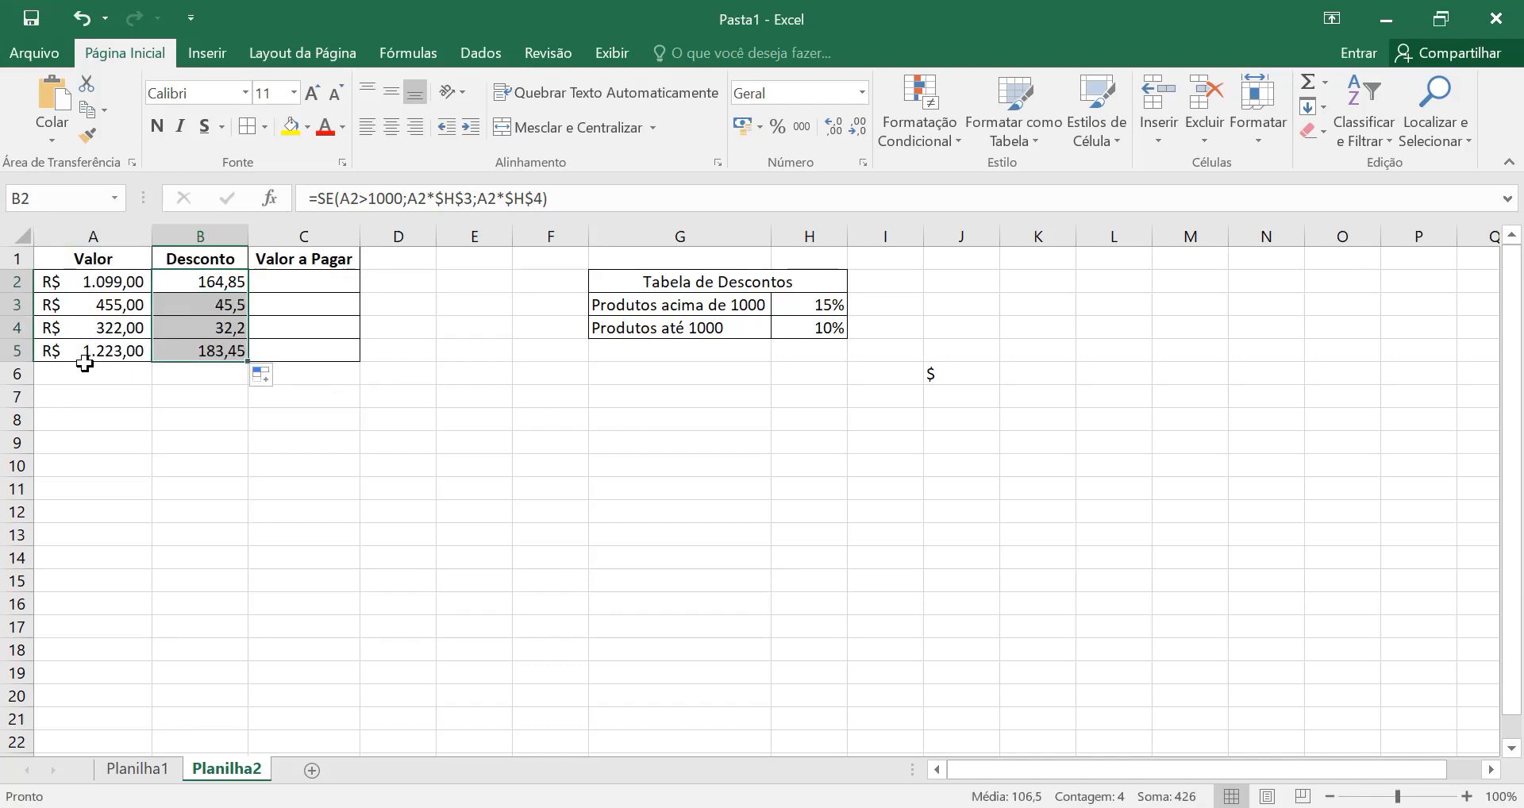
click(195, 307)
click(216, 283)
drag(218, 290, 218, 350)
click(740, 131)
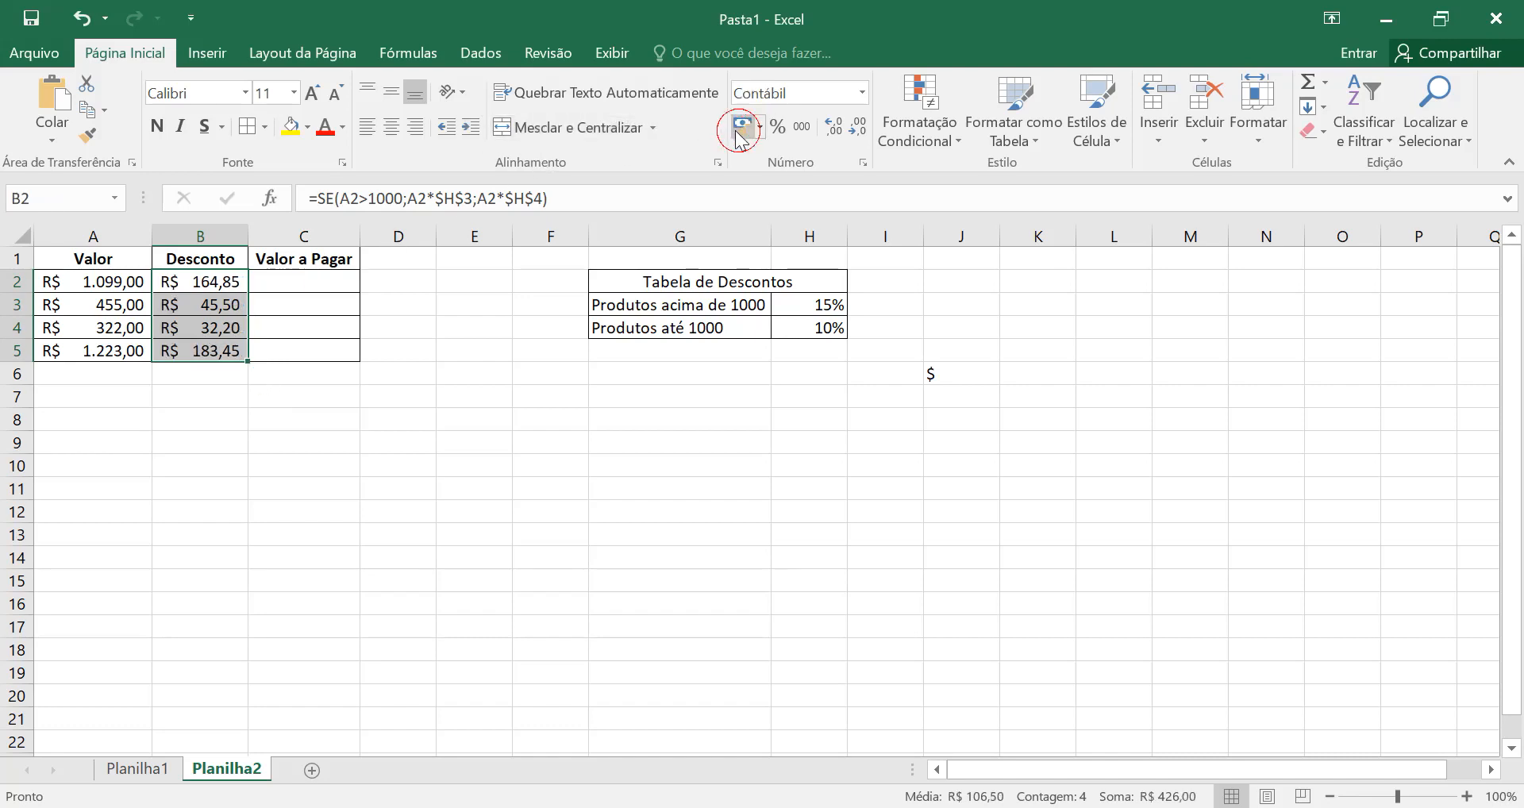
Calculate Valor a Pagar in C2 with =A2-B2 and fill the formula down to C5
click(305, 287)
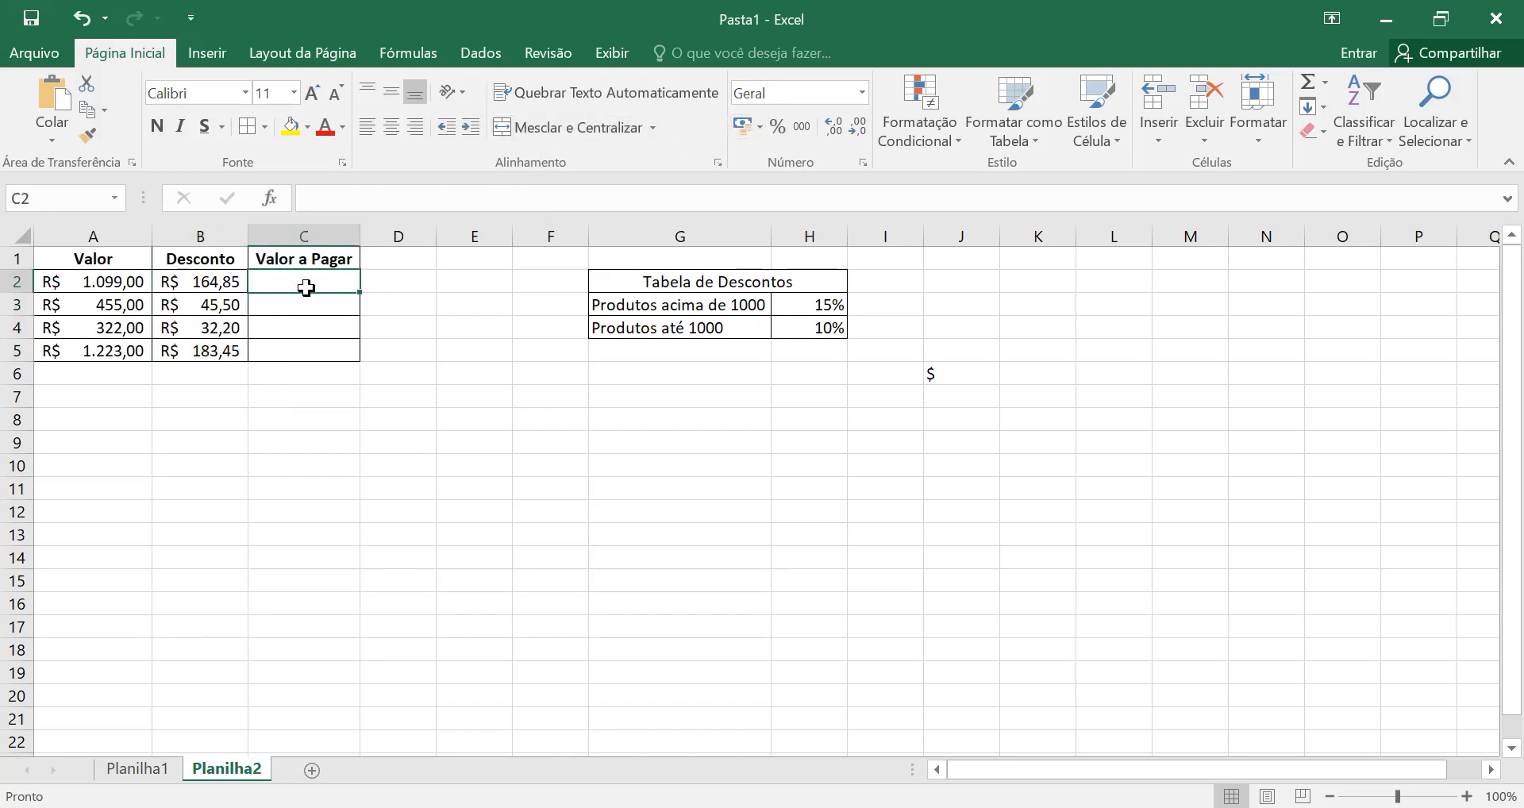
text(=)
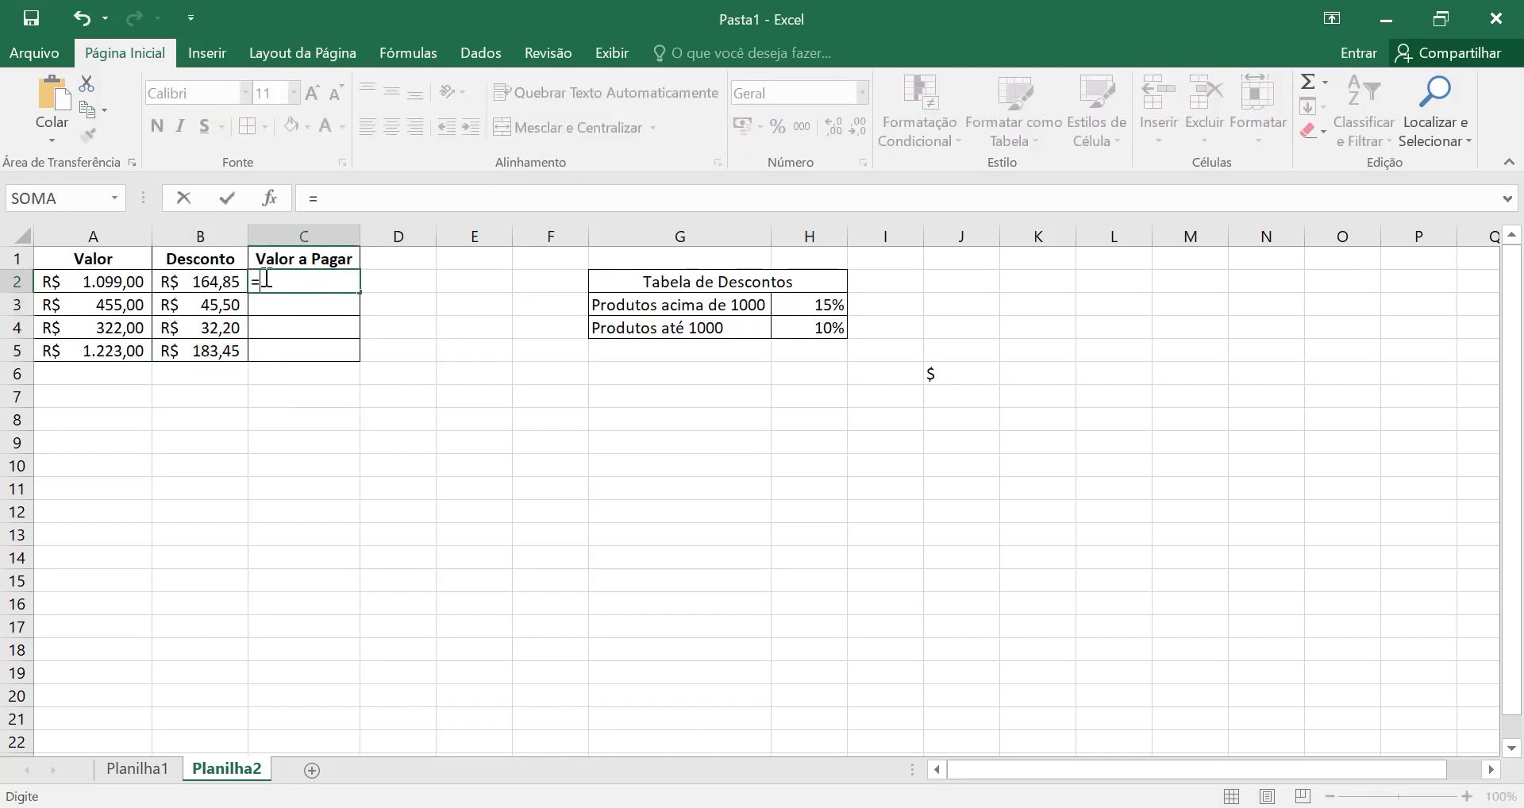
click(90, 280)
text(-)
click(164, 281)
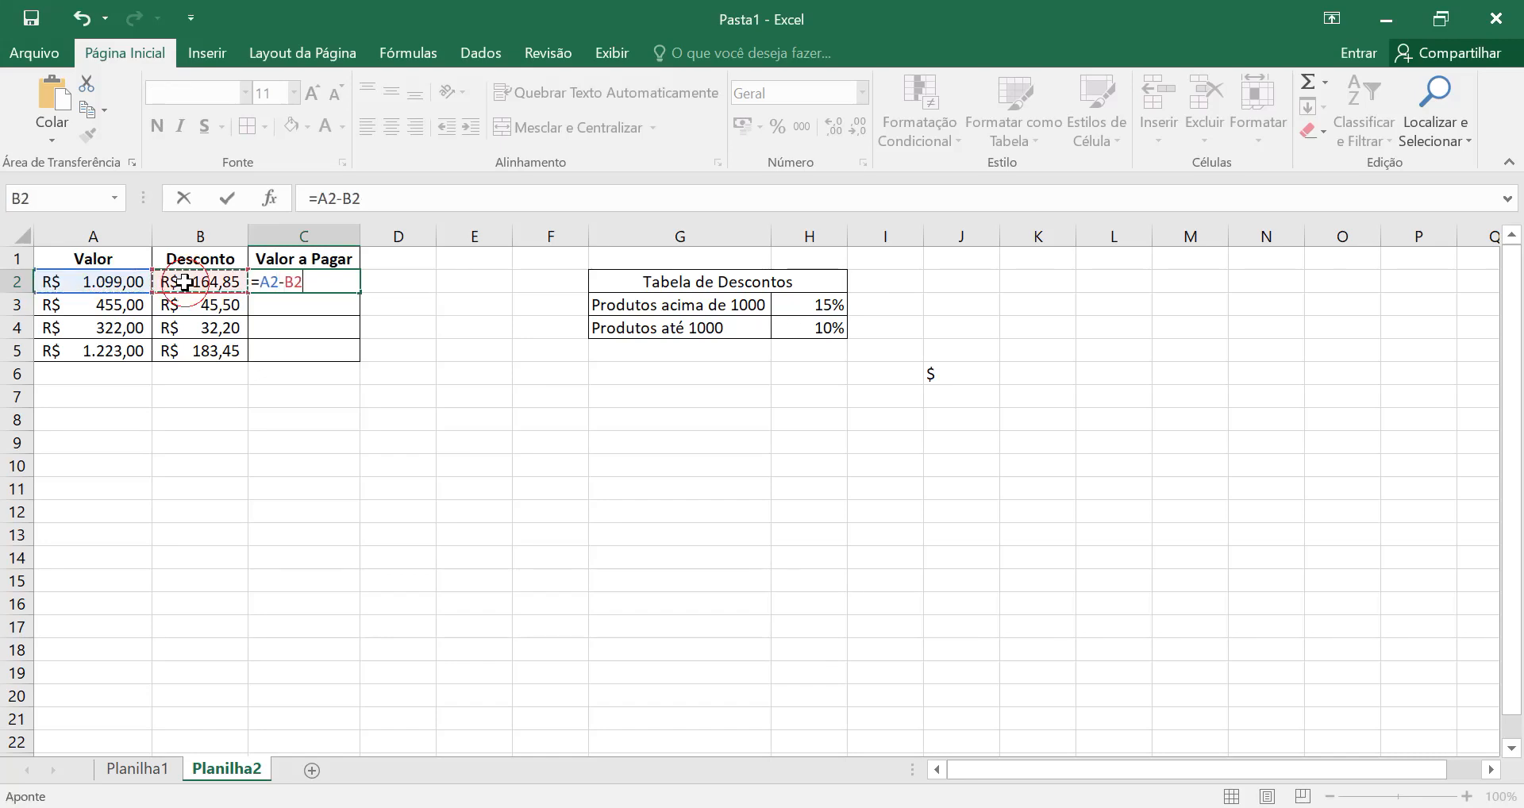
key(Return)
click(285, 282)
drag(359, 292, 361, 354)
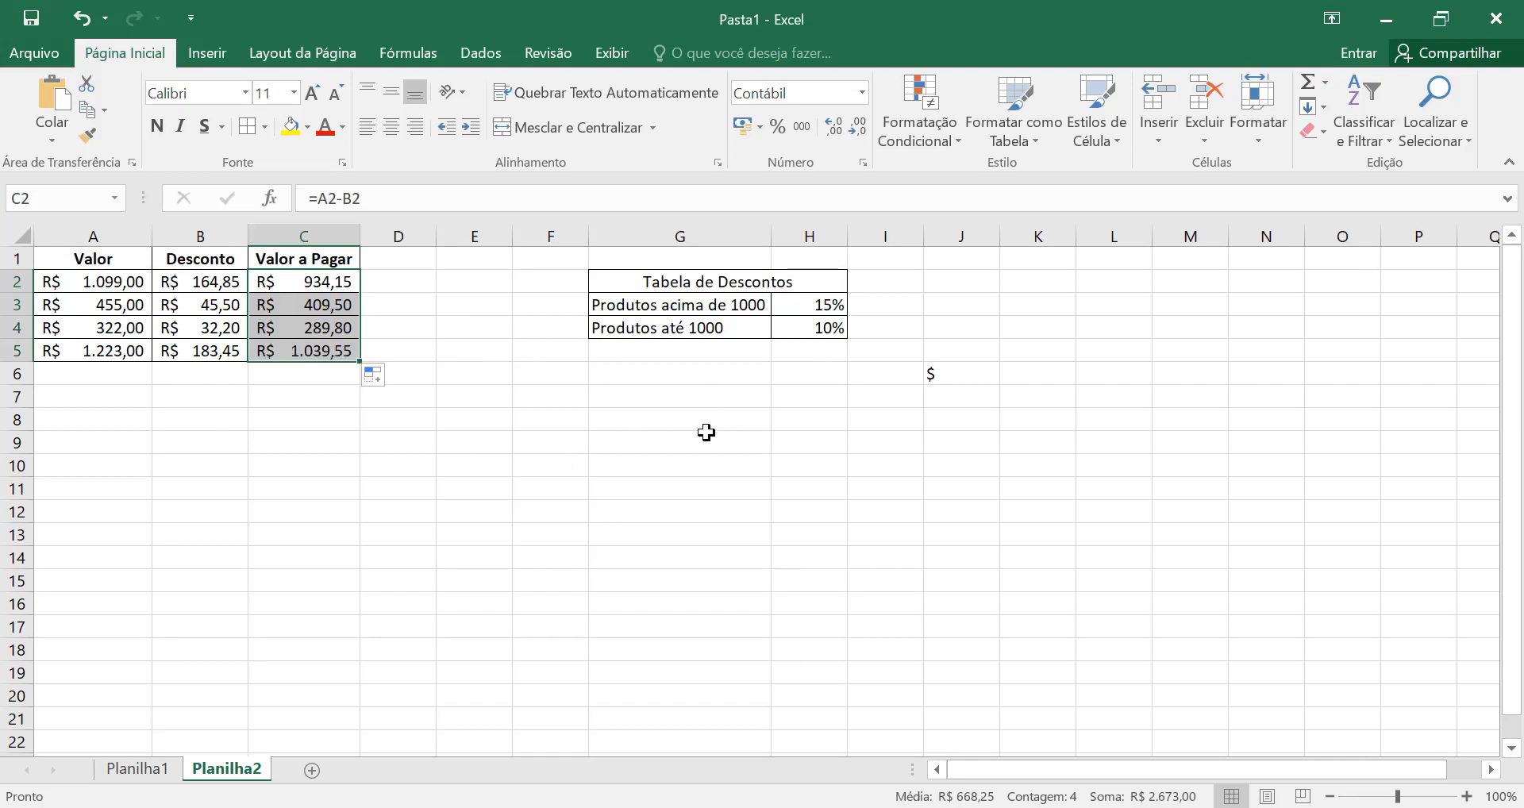
click(983, 375)
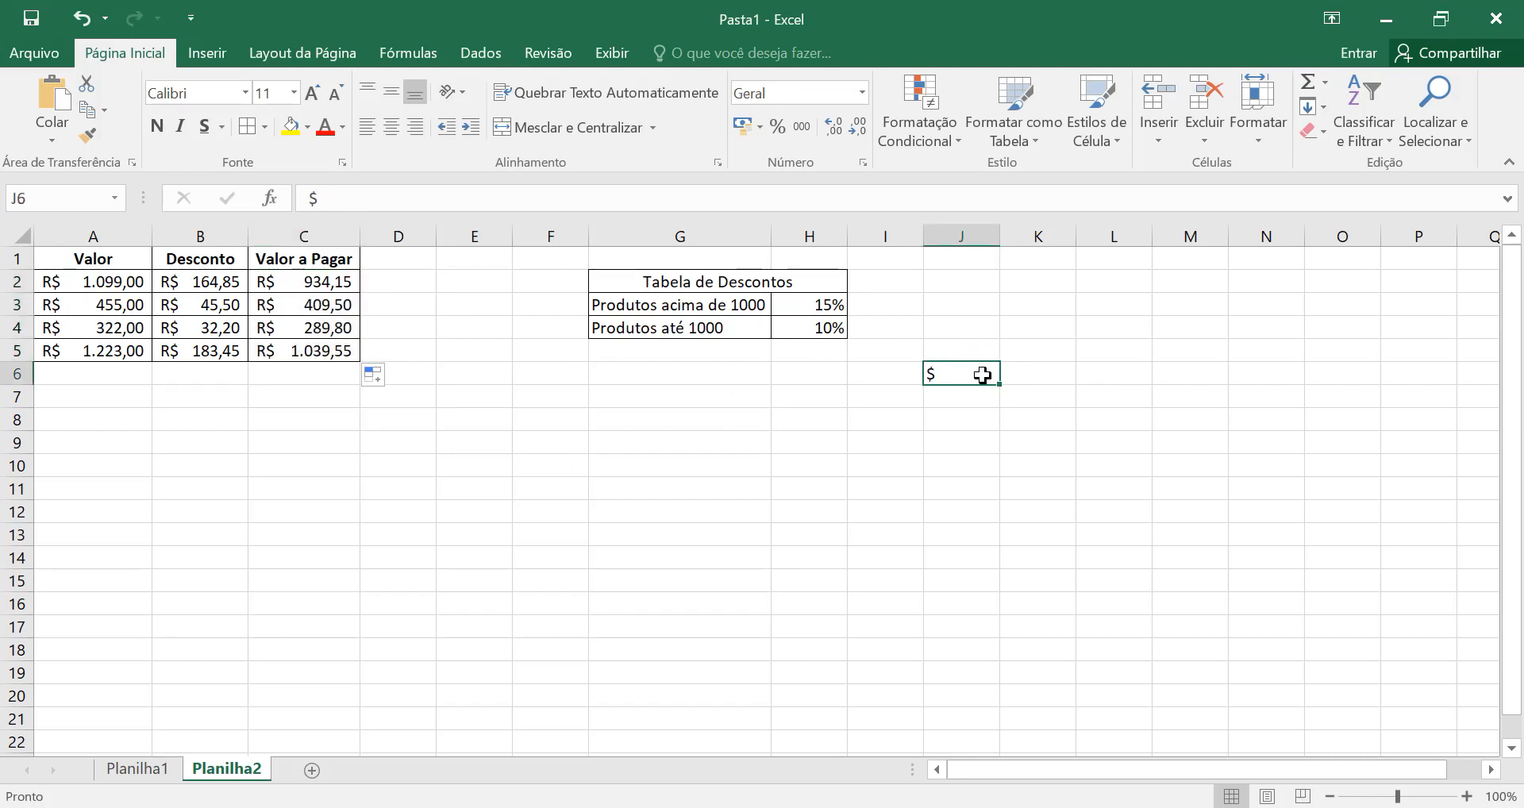